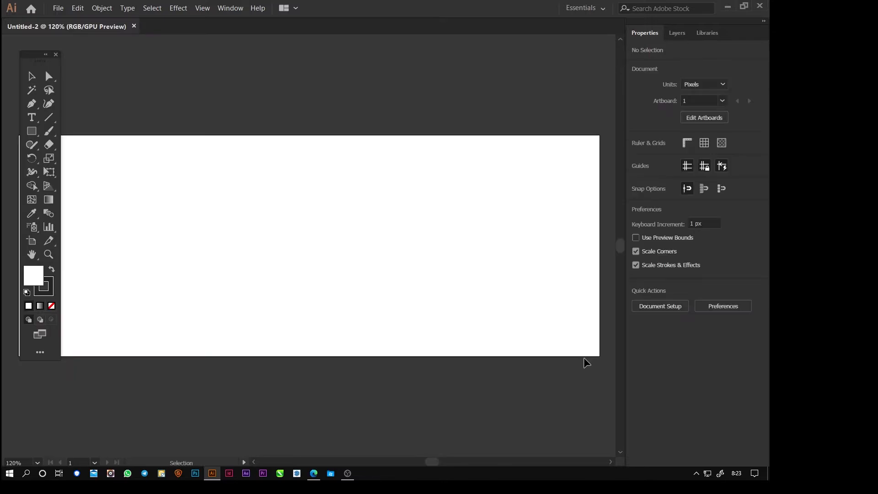
Step: Draw a small square near the artboard's top edge and add an anchor point at the middle of its top side
click(32, 133)
drag(346, 157, 387, 199)
click(34, 104)
click(99, 120)
click(367, 157)
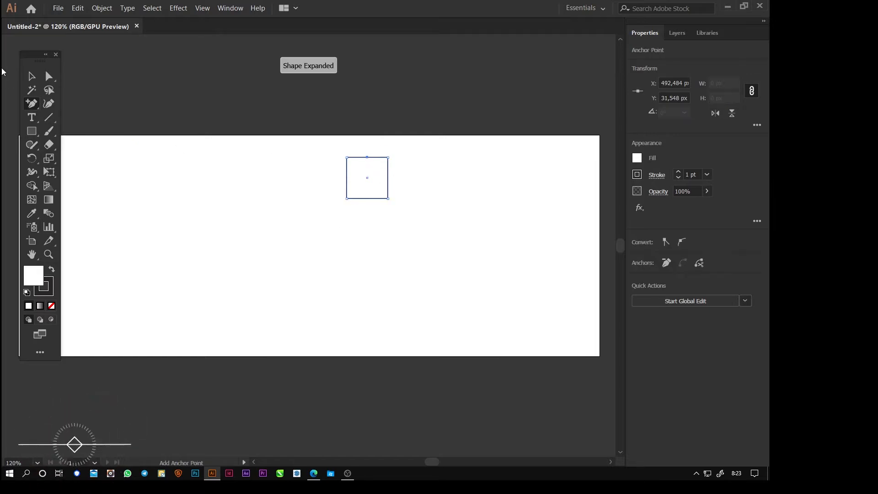
Step: Delete the square's two top corner anchors to form a triangle, scaled to about 48 × 43 px and placed against the artboard's top edge
click(30, 104)
click(91, 132)
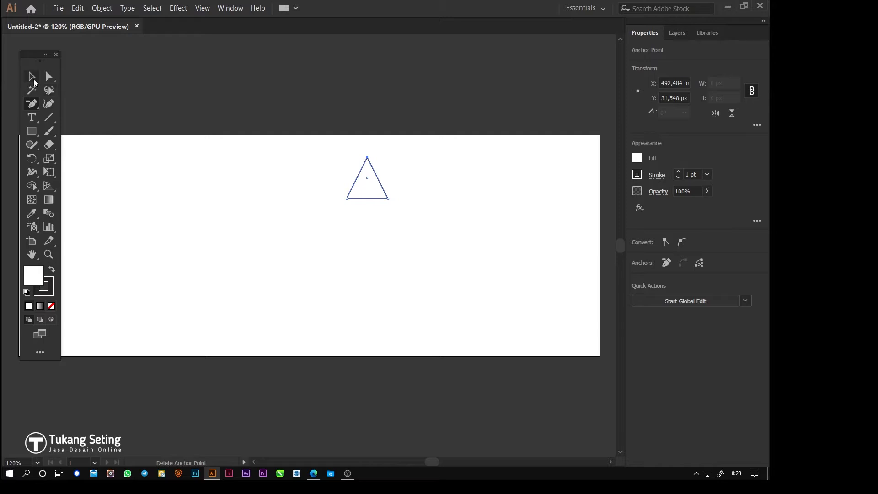
mouse_move(389, 179)
mouse_down()
mouse_move(402, 188)
mouse_move(419, 168)
mouse_move(388, 174)
mouse_move(397, 169)
mouse_up()
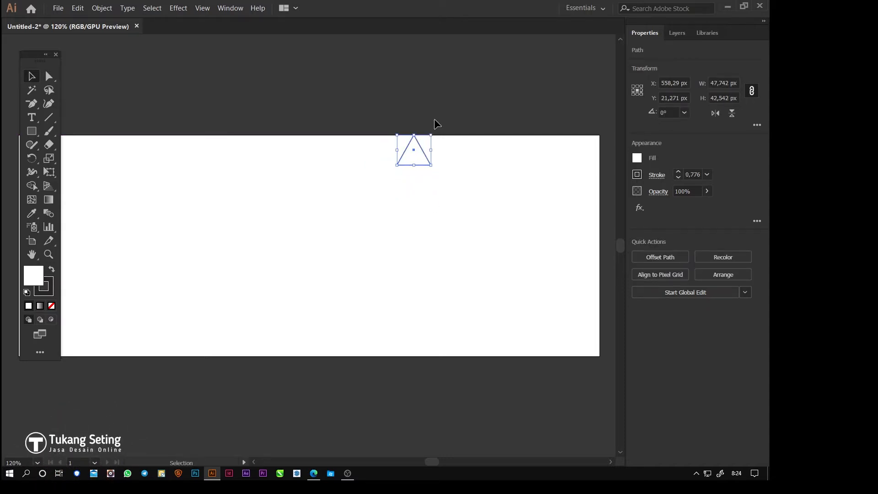
click(347, 145)
Step: Draw a square from the artboard's centre and set its width to 5,5 cm with proportions constrained
click(29, 132)
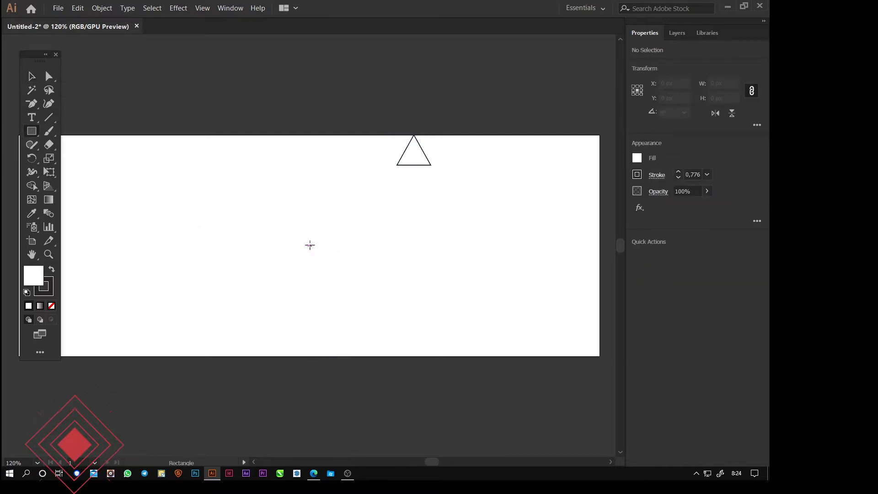
drag(309, 246, 343, 276)
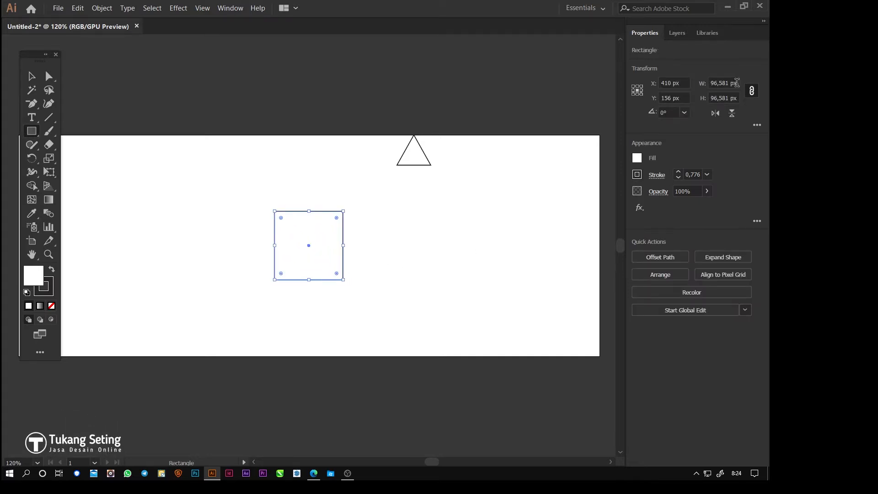
text(5,5)
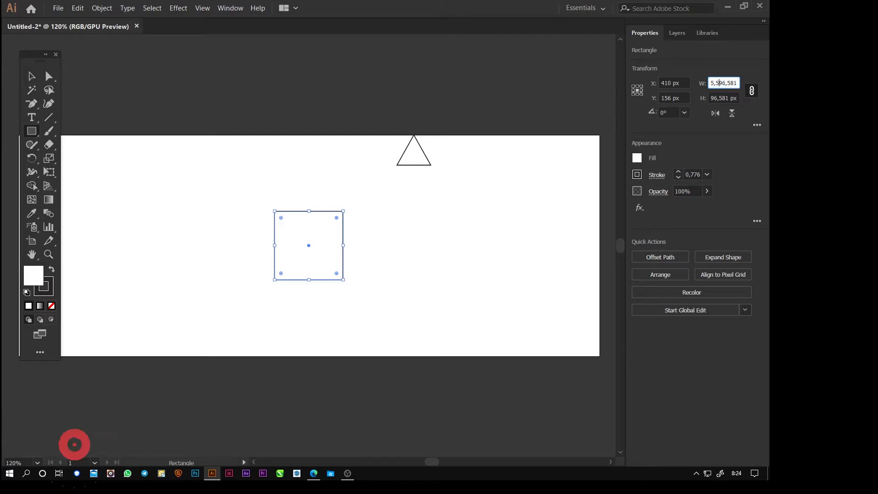
key(Escape)
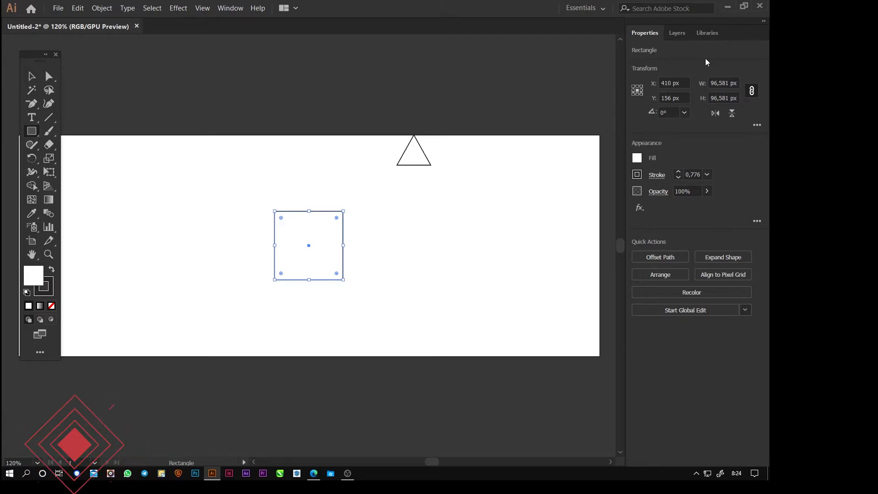
click(723, 83)
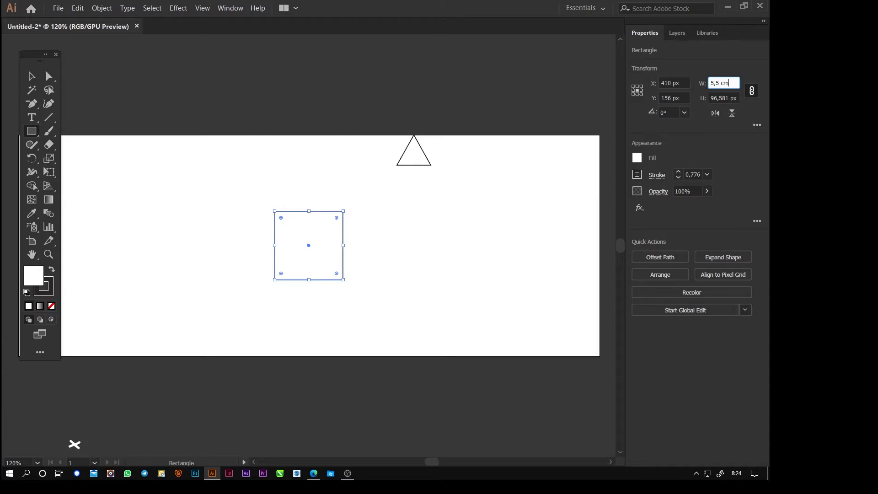
key(Return)
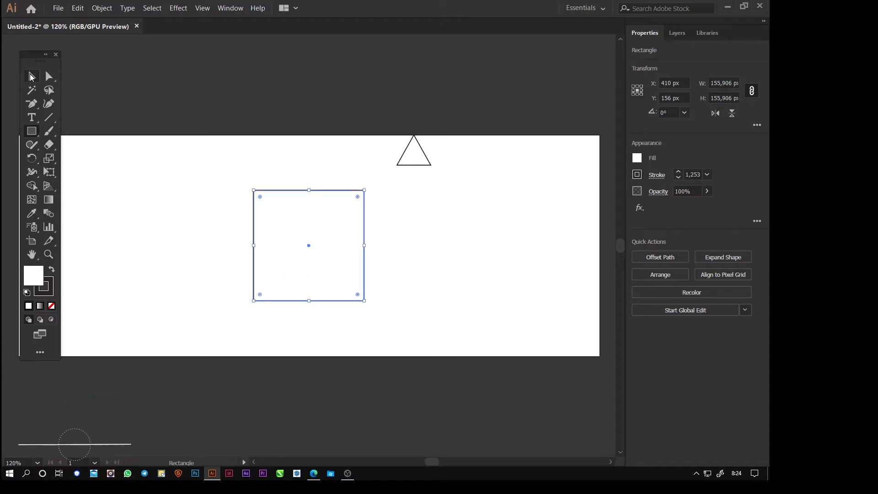
Step: Move the 5,5 cm square straight down so it slightly overlaps the artboard's bottom edge
drag(308, 245, 308, 310)
click(408, 370)
key(space)
drag(309, 329, 382, 331)
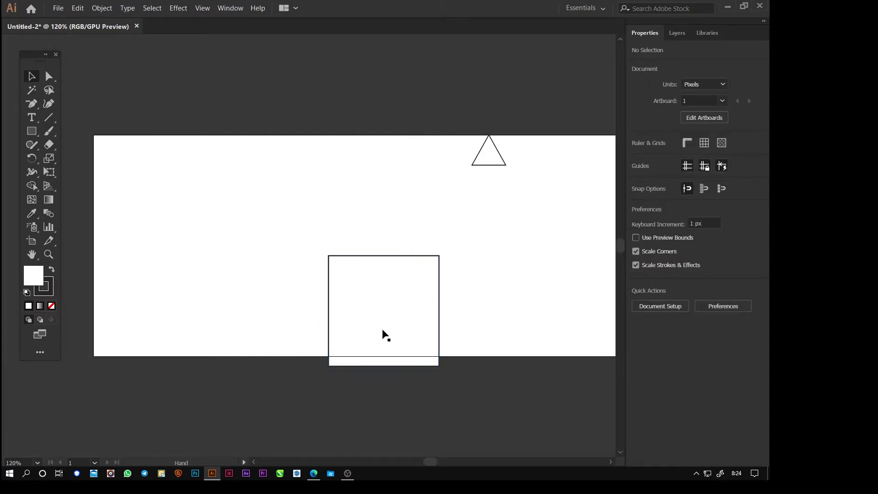
Step: Draw a circle of about 156 px from the square's centre to fill it, and delete the square
click(34, 131)
drag(34, 132, 78, 158)
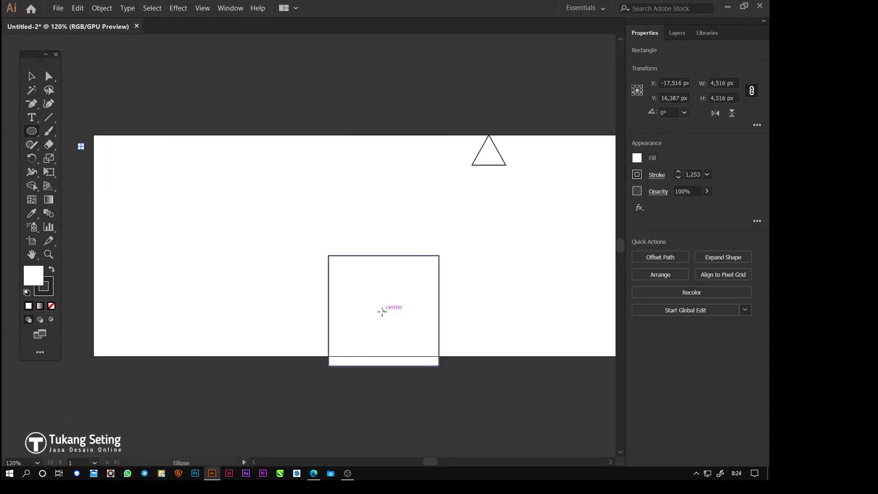
drag(383, 311, 441, 356)
key(v)
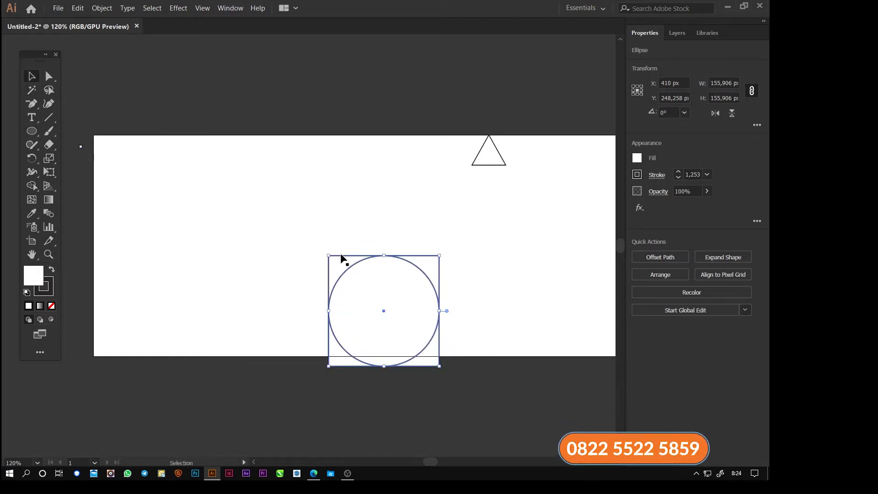
click(345, 236)
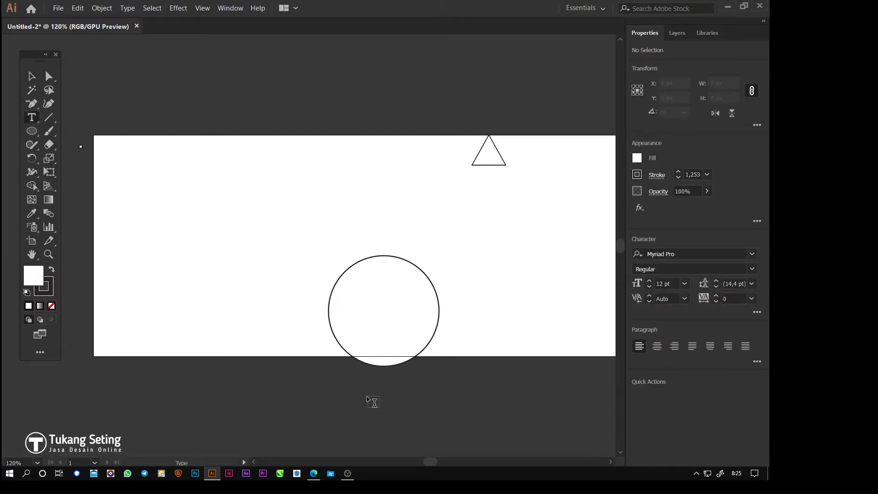
Step: Add the two-line text "Wilayah FOTO PROFIL" below the circle and centre-align it
click(372, 399)
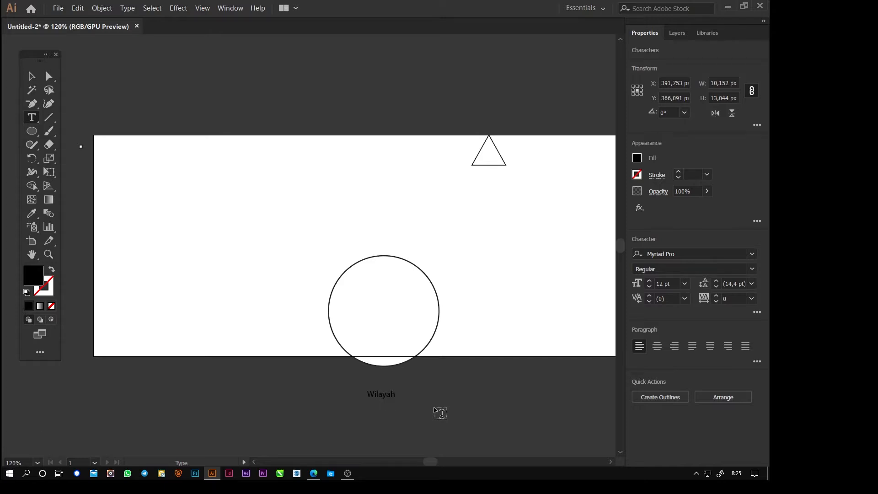
key(Return)
text(FOTO PROFIL)
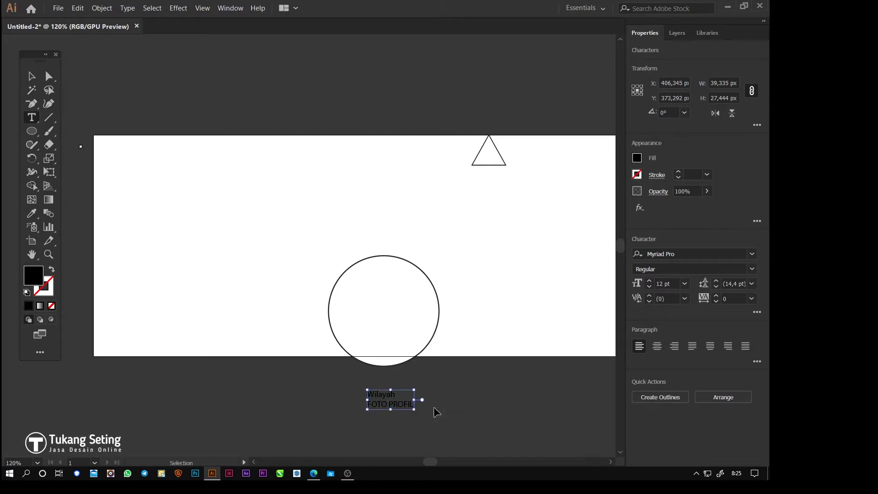
key(ctrl+a)
key(ctrl+shift+c)
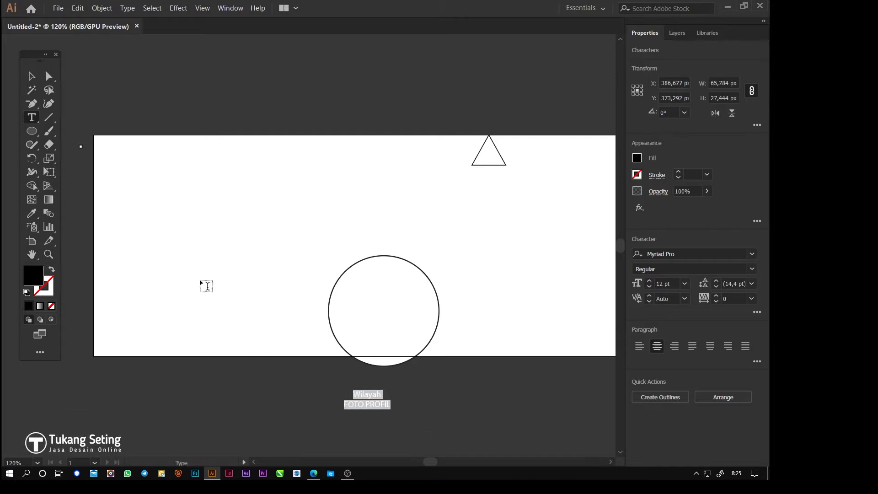
Step: Move the label inside the circle and place a copy below it that reads "5,5x5,5cm"
click(31, 77)
drag(393, 369, 398, 310)
triple_click(396, 316)
key(ctrl+a)
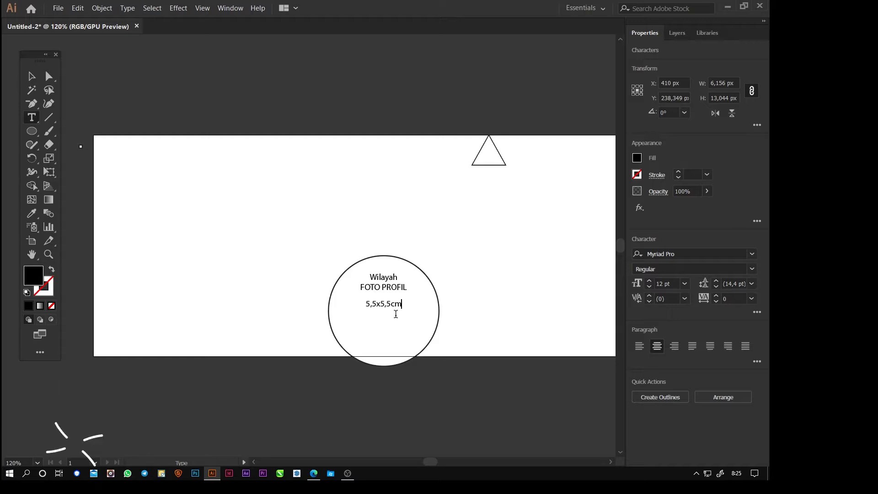
key(Escape)
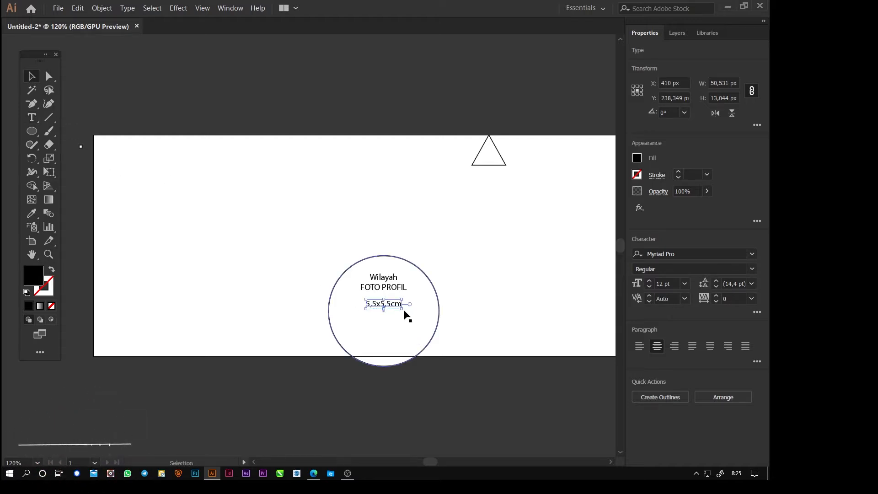
Step: Enlarge the "5,5x5,5cm" text to nearly the circle's width and move both labels down toward the circle's centre
drag(404, 310, 428, 315)
shift+click(393, 287)
drag(392, 288, 392, 300)
click(447, 404)
Step: Select the circle together with its two labels and cut them from Layer 1
key(space)
drag(485, 395, 164, 203)
click(102, 8)
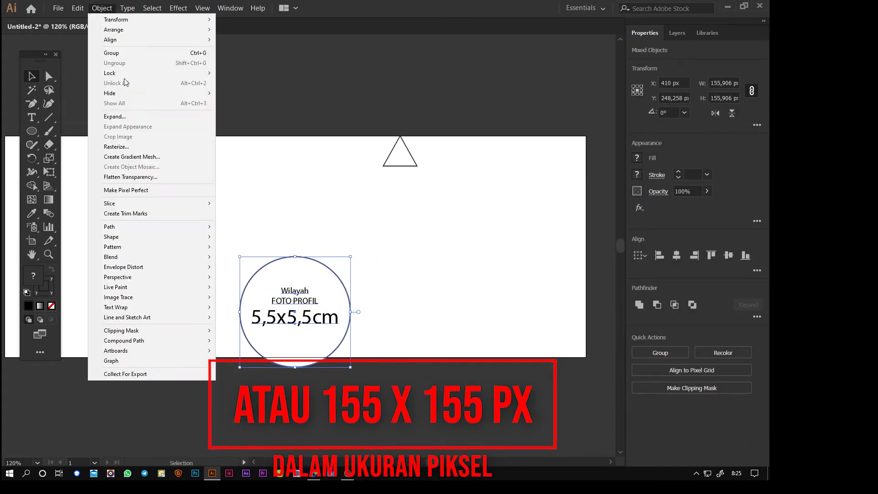
click(379, 6)
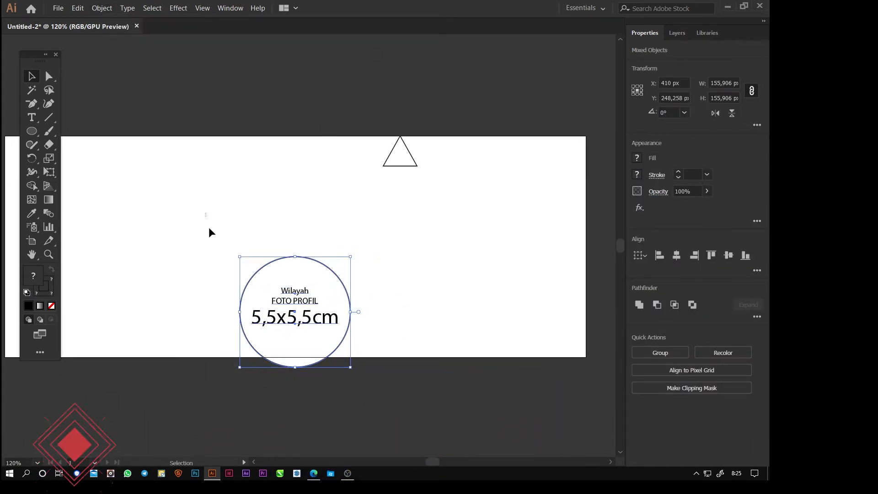
key(Delete)
Step: Paste the cut circle and labels in place on a new Layer 2, lock that layer and make Layer 1 active
click(677, 33)
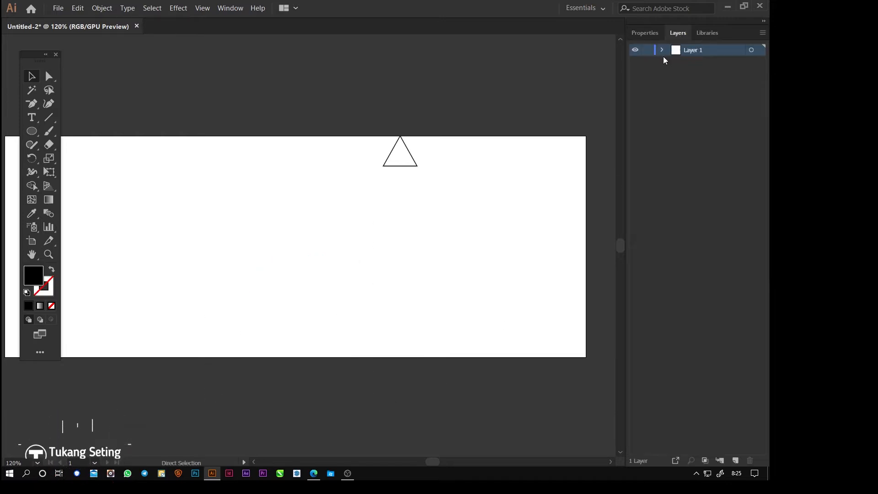
click(735, 462)
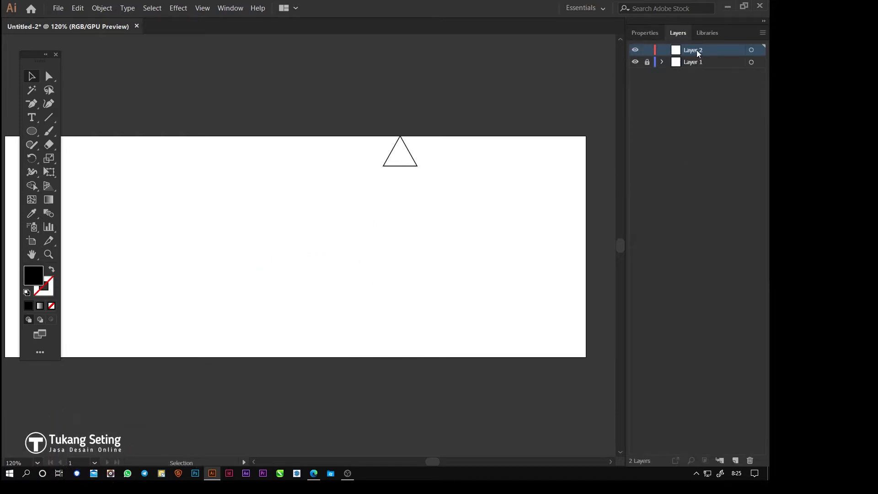
key(ctrl+f)
click(647, 50)
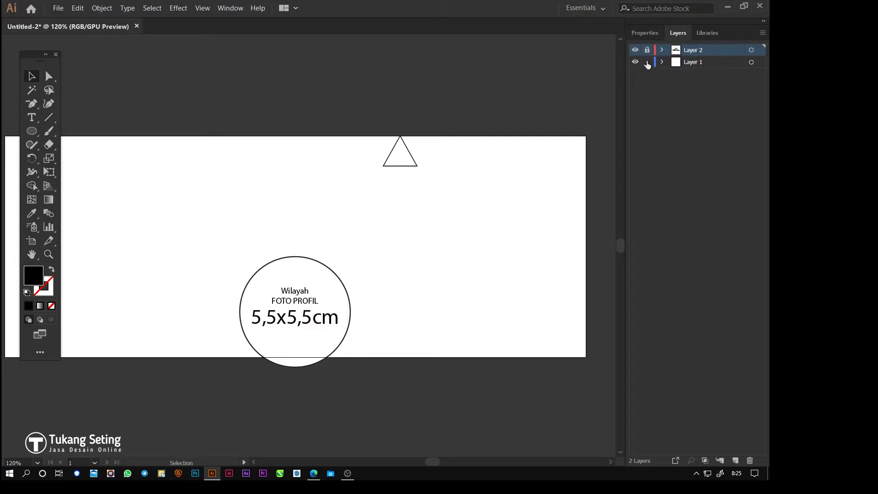
click(687, 62)
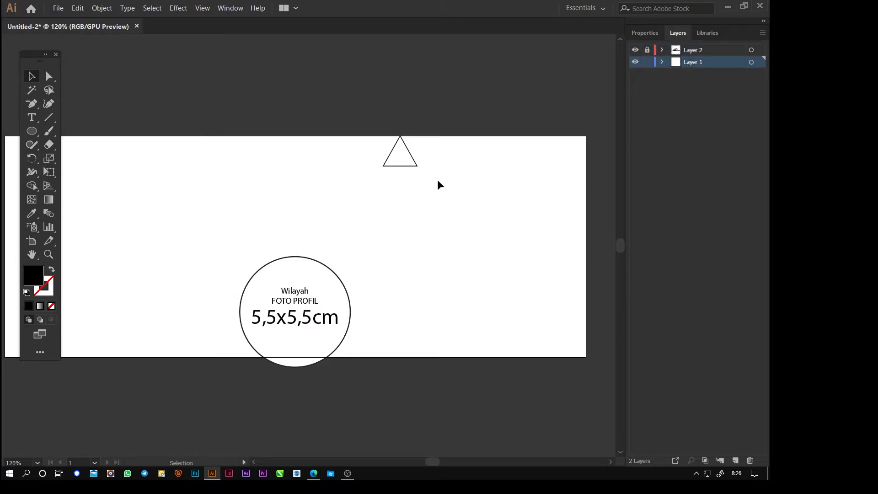
Step: Duplicate the triangle into a corner-to-corner cluster of upright copies stepping down from the artboard's top edge over four rows
click(415, 166)
key(ctrl+plus)
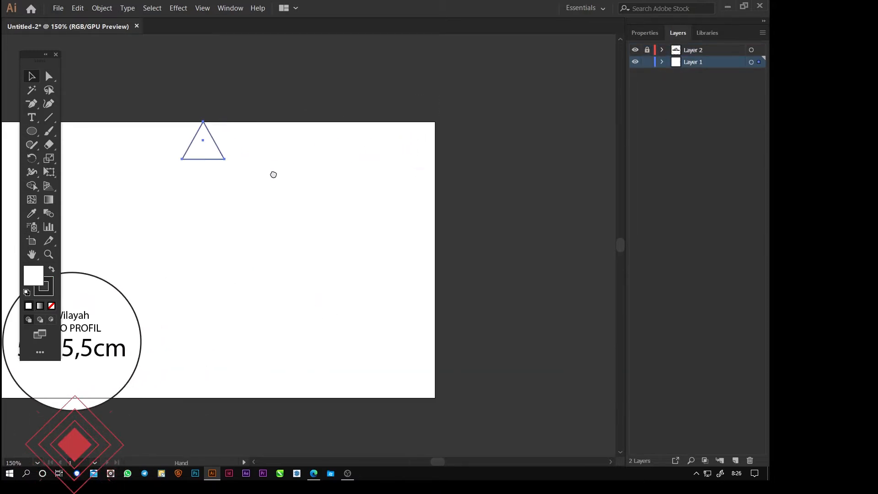
drag(212, 160, 259, 163)
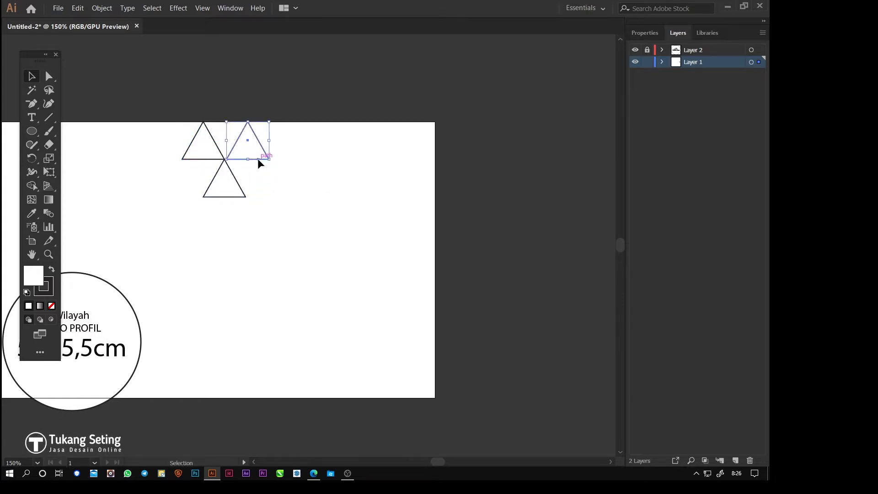
drag(259, 161, 254, 234)
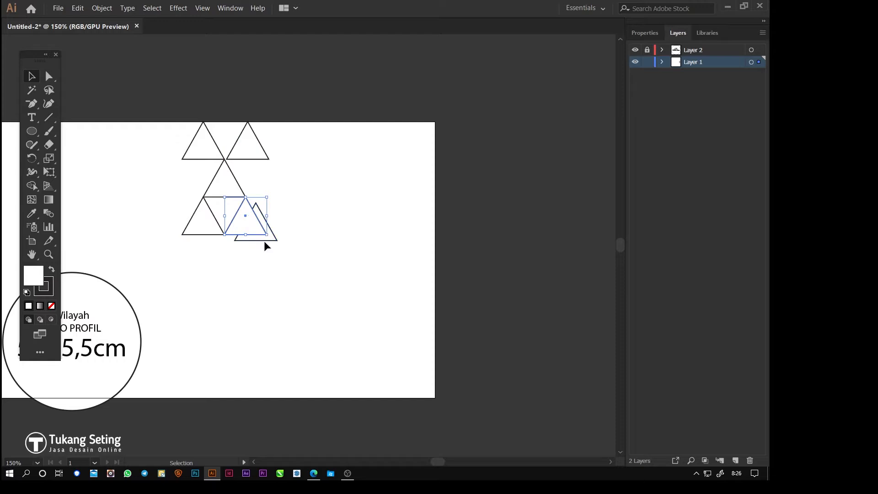
drag(261, 239, 264, 272)
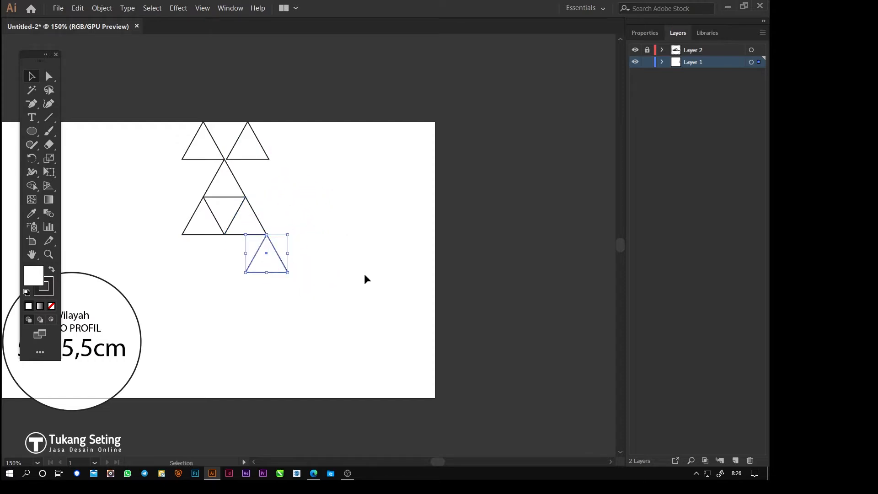
click(420, 255)
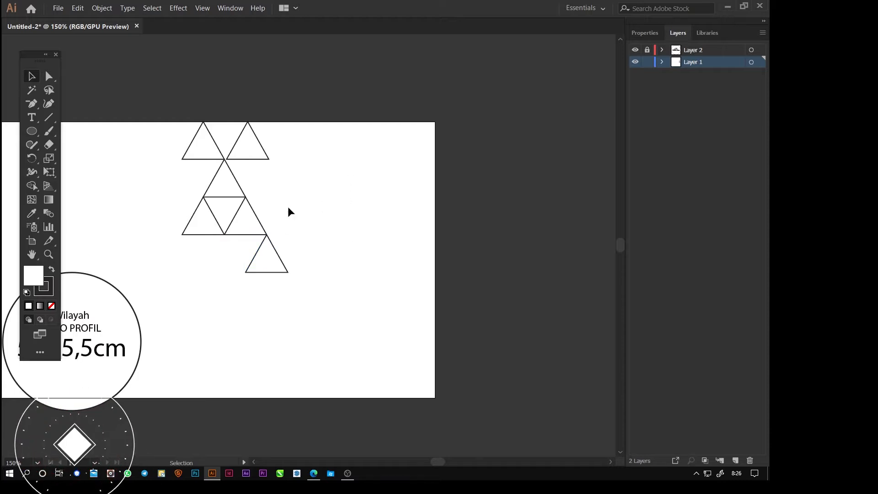
Step: Extend the triangle cluster downward with one more upright copy and three inverted copies joined at their corners
drag(275, 261, 196, 285)
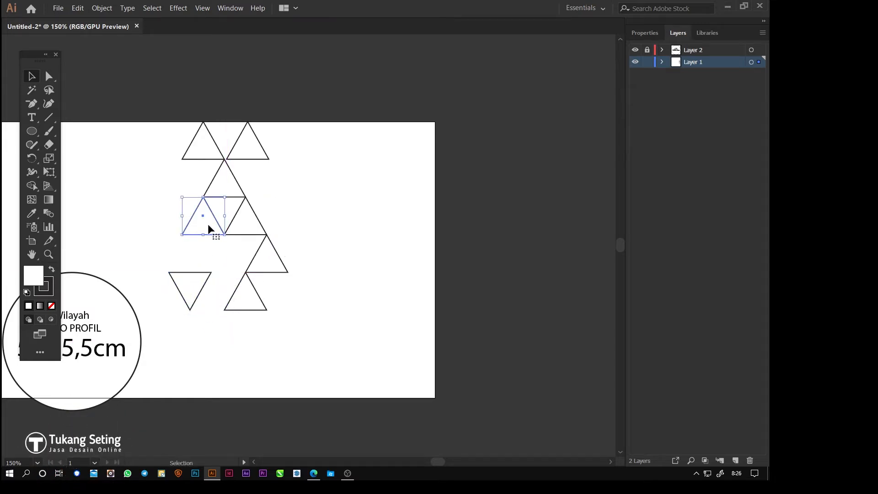
drag(208, 226, 196, 287)
click(211, 280)
drag(288, 251, 409, 254)
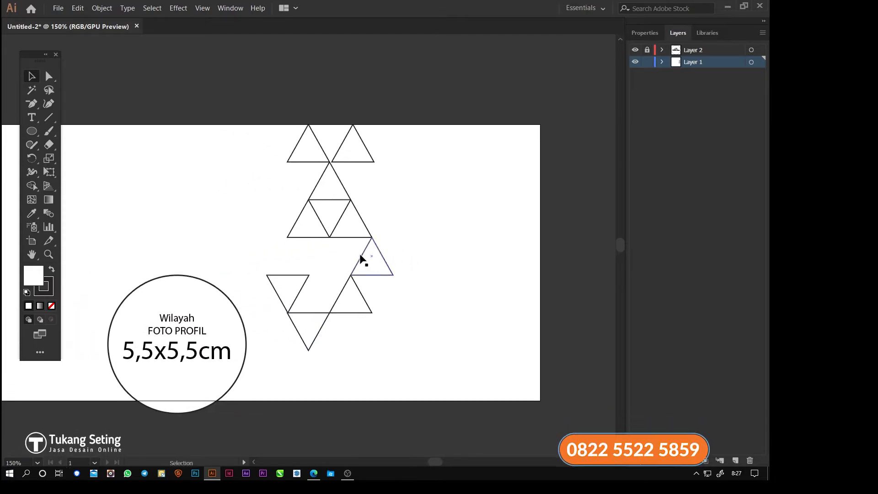
drag(376, 269, 274, 325)
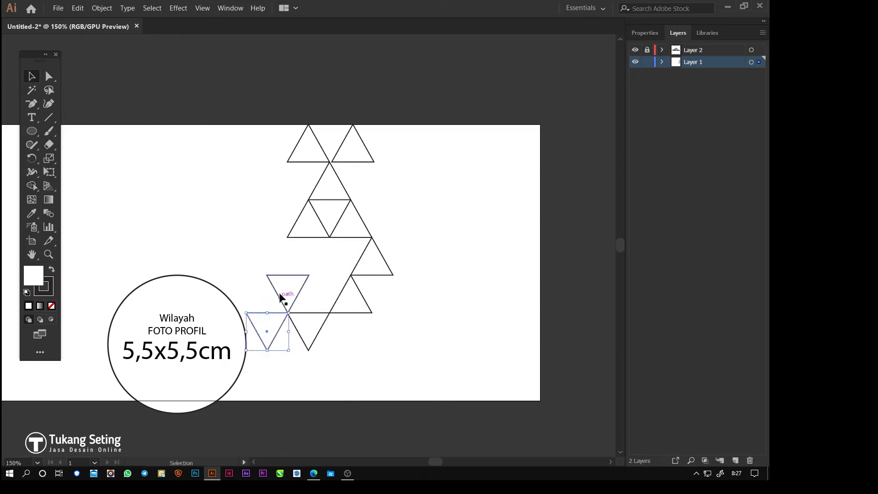
Step: Add two more inverted triangle copies below the cluster, the last one crossing the artboard's bottom edge
key(ctrl+plus)
key(ctrl+plus)
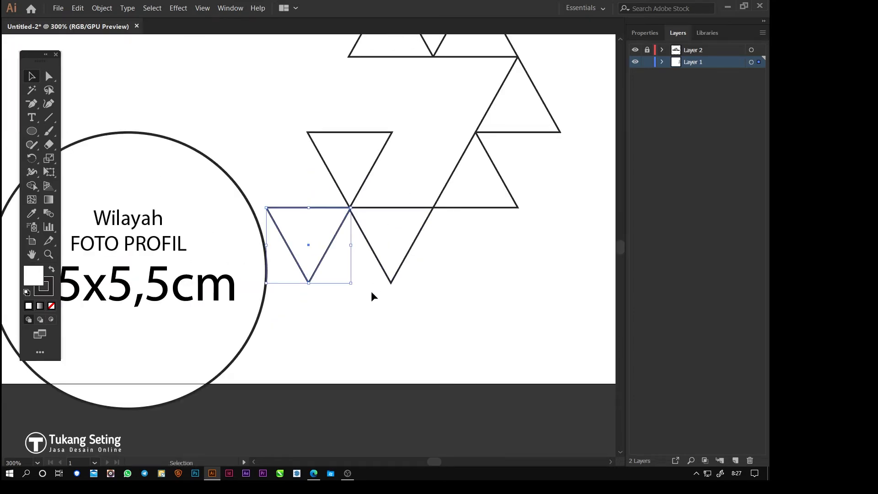
drag(313, 241, 361, 313)
drag(417, 255, 277, 286)
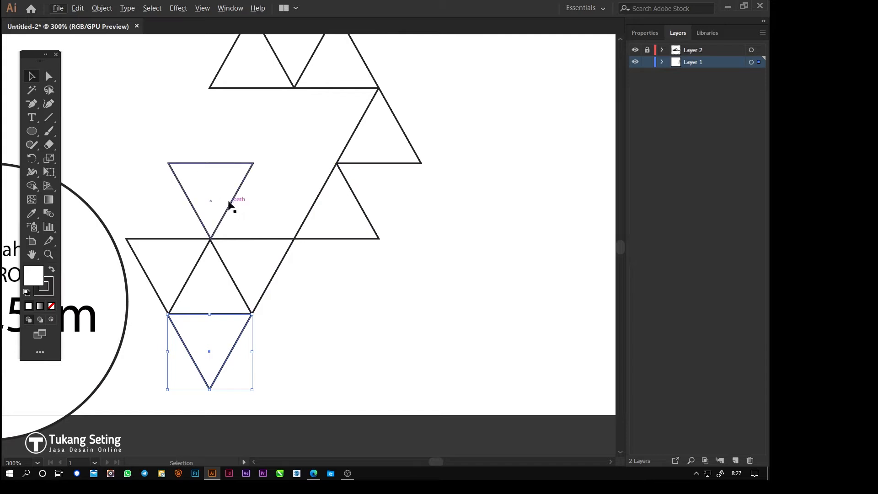
drag(224, 200, 267, 425)
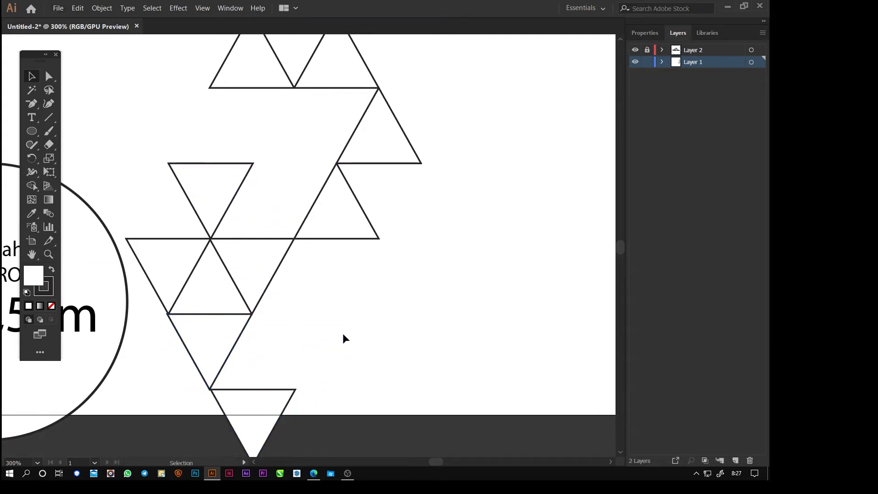
Step: Select all the triangles and fill them with a white-to-black linear gradient
key(ctrl+minus)
key(ctrl+minus)
drag(368, 198, 376, 238)
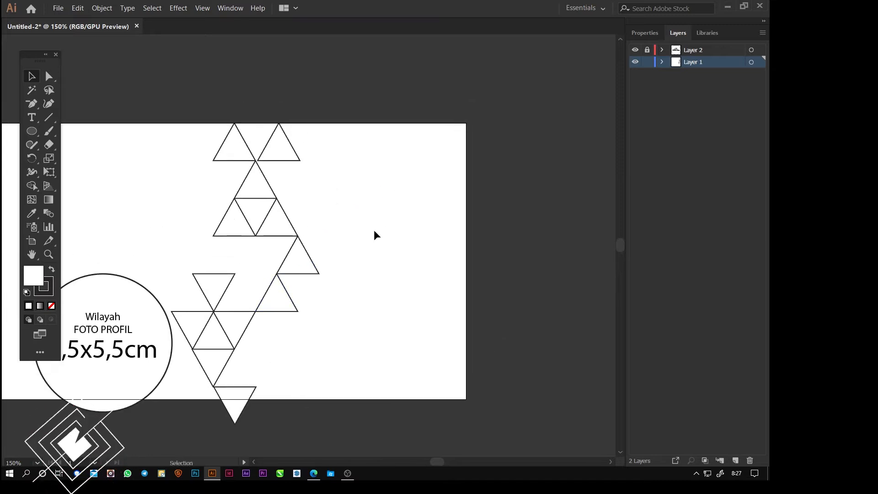
drag(366, 90, 298, 355)
drag(206, 417, 192, 417)
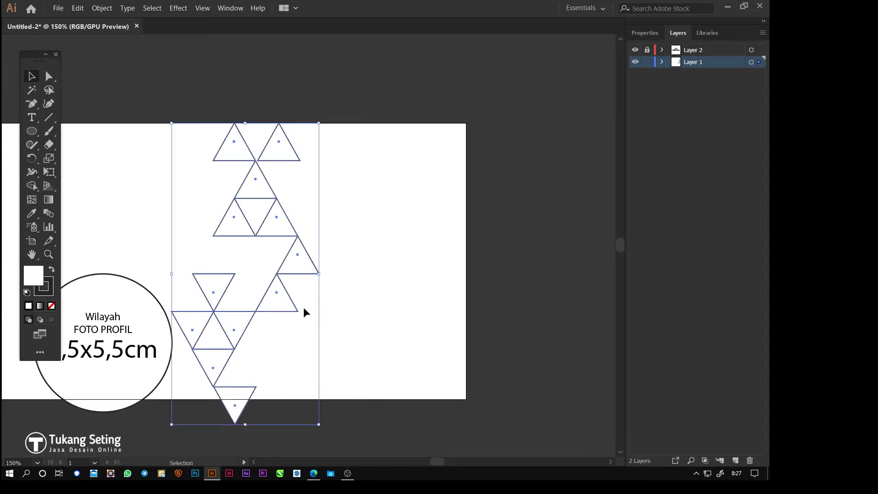
click(230, 8)
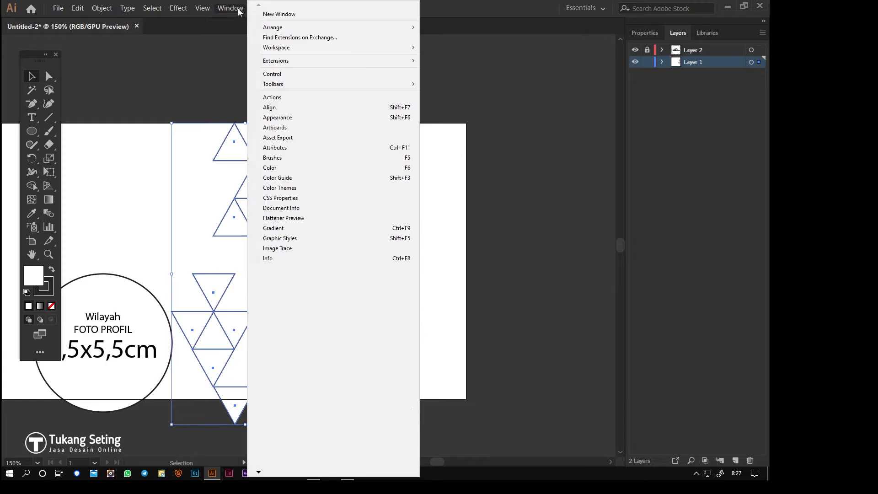
click(281, 228)
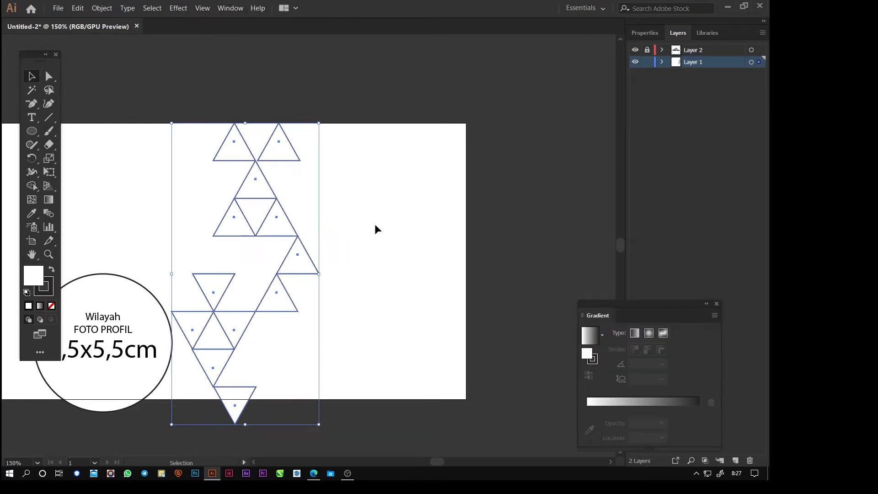
drag(614, 301, 552, 177)
click(581, 278)
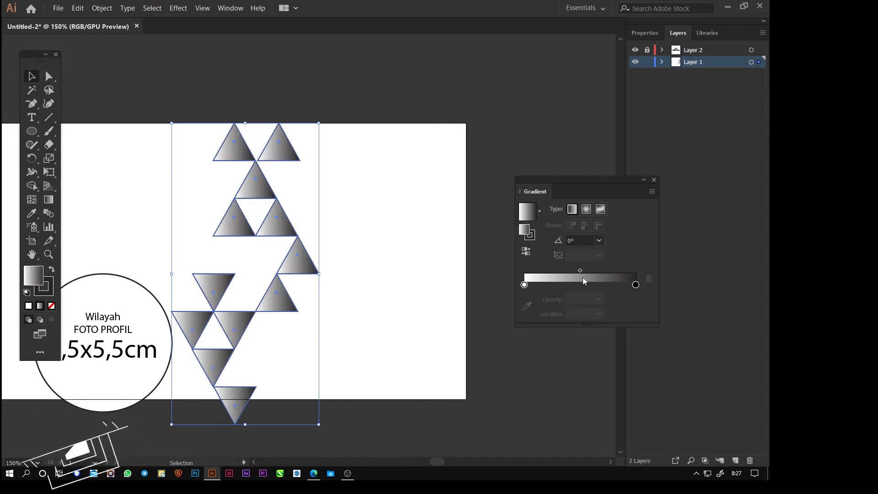
Step: Run the gradient at 90° across all the triangles and try to recolour its black end stop light green
click(49, 199)
drag(219, 438, 220, 46)
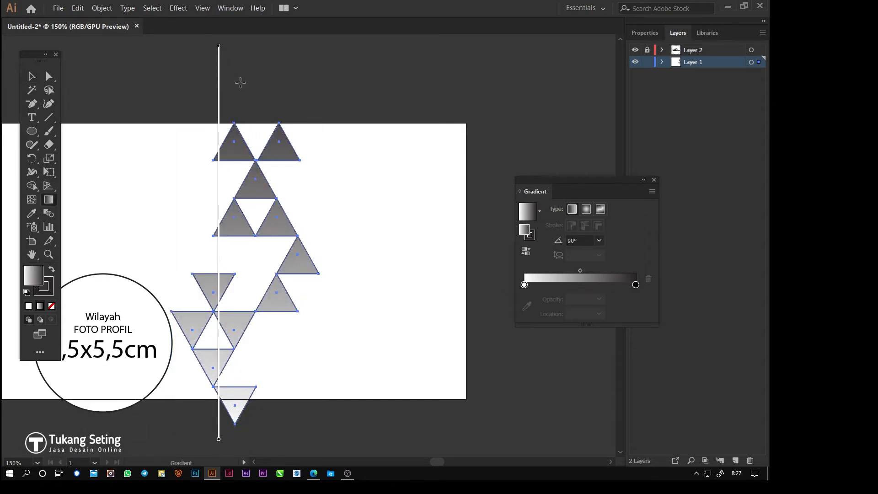
click(635, 283)
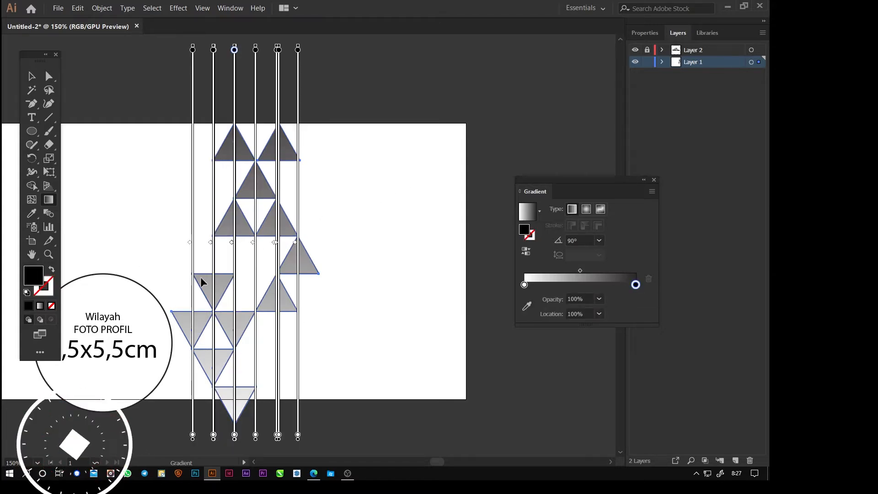
click(636, 285)
double_click(44, 273)
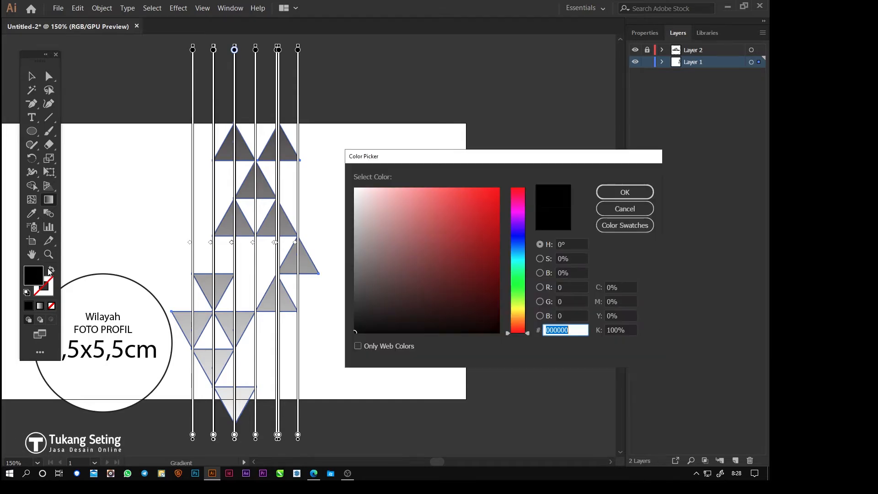
mouse_move(486, 208)
mouse_down()
mouse_move(489, 182)
mouse_move(464, 180)
mouse_move(502, 180)
mouse_up()
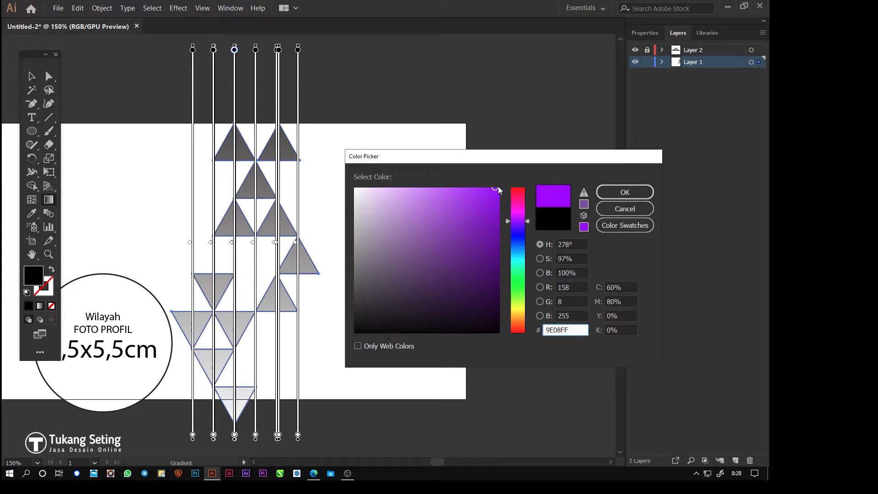
drag(523, 221, 527, 272)
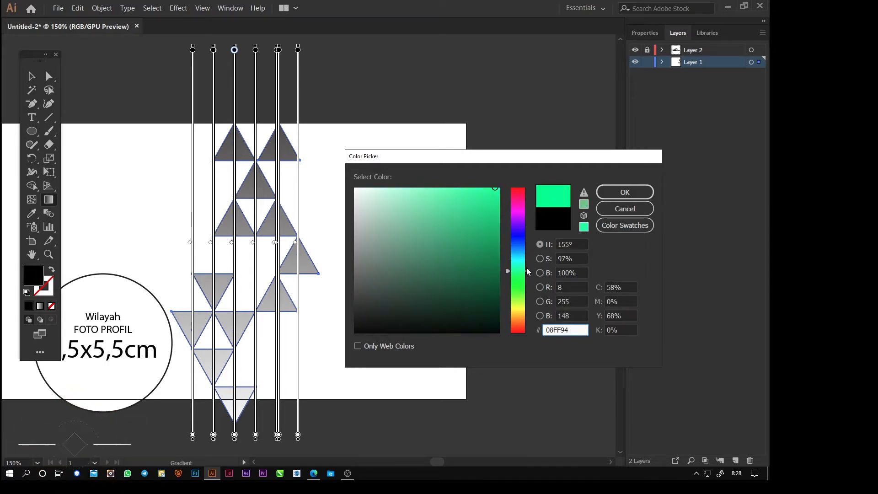
drag(452, 200, 430, 186)
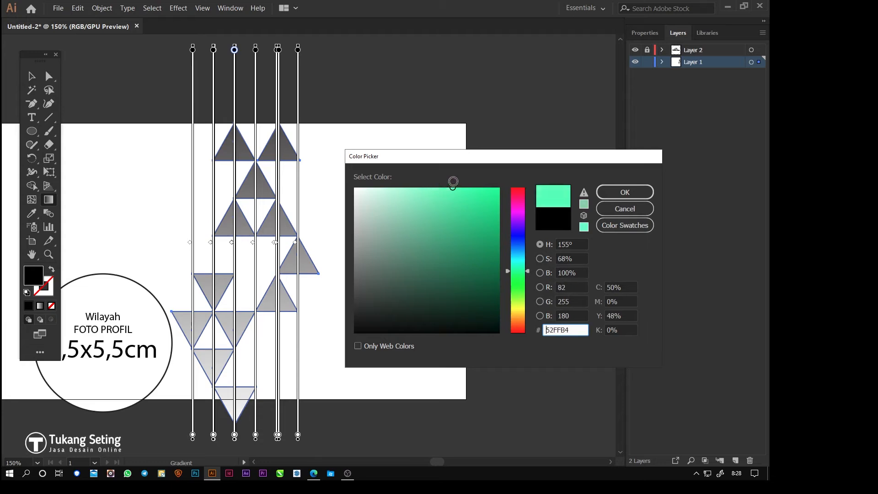
click(613, 192)
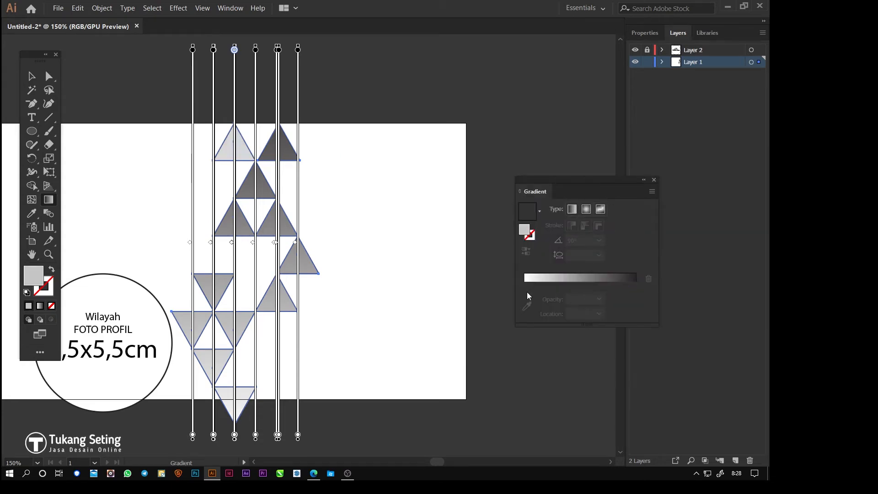
Step: Remove the outline from all the triangles and fill them with the white-to-black linear gradient at 0°
click(32, 77)
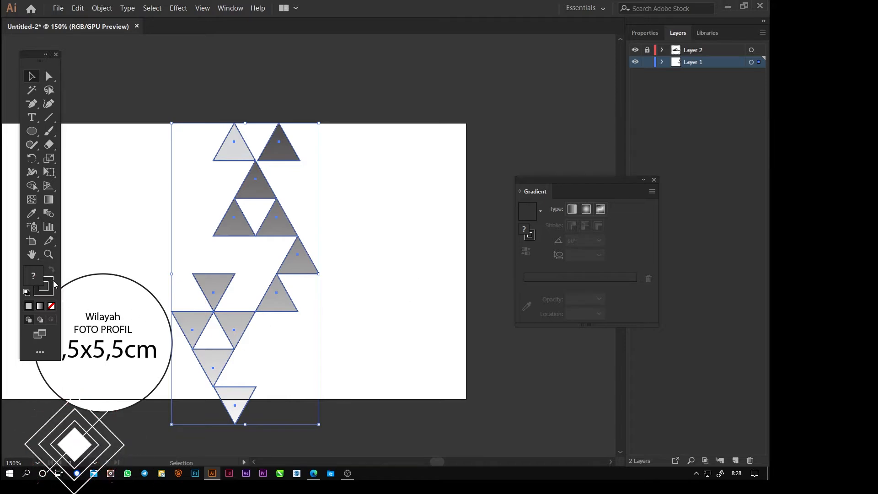
click(52, 306)
click(51, 269)
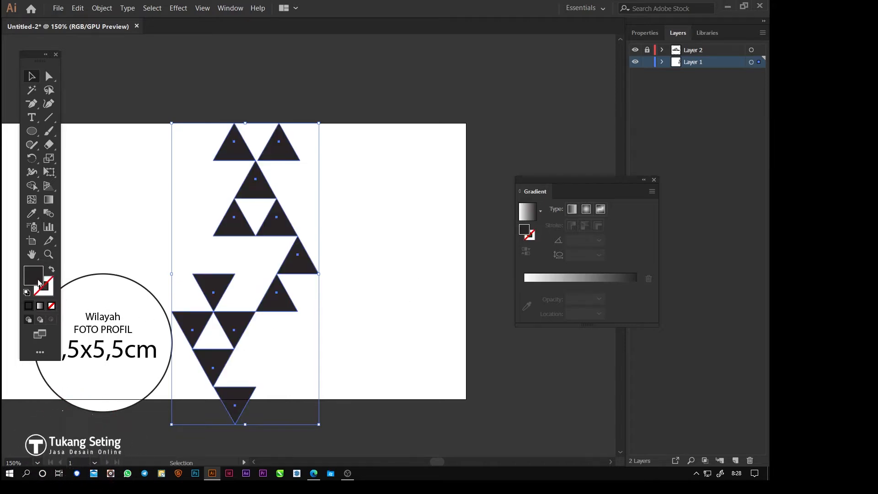
click(580, 280)
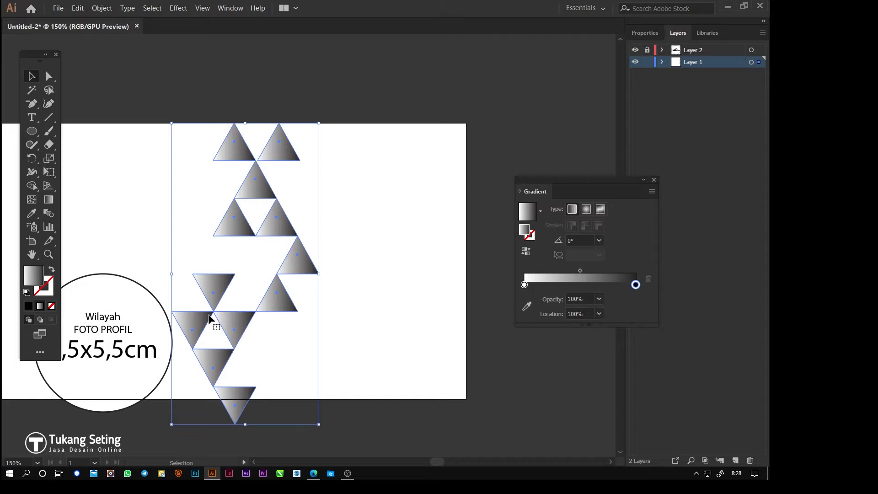
Step: Set the triangle gradient's end stop to the turquoise green 10E5AD
double_click(36, 279)
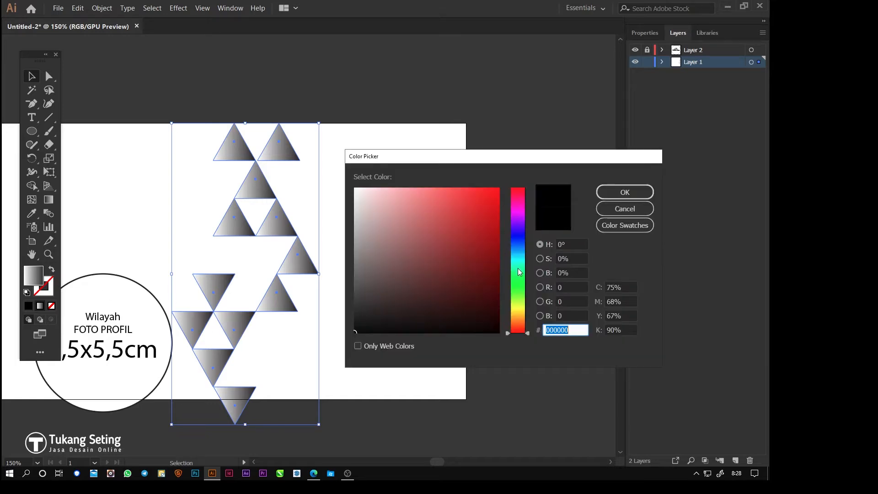
click(519, 267)
click(489, 200)
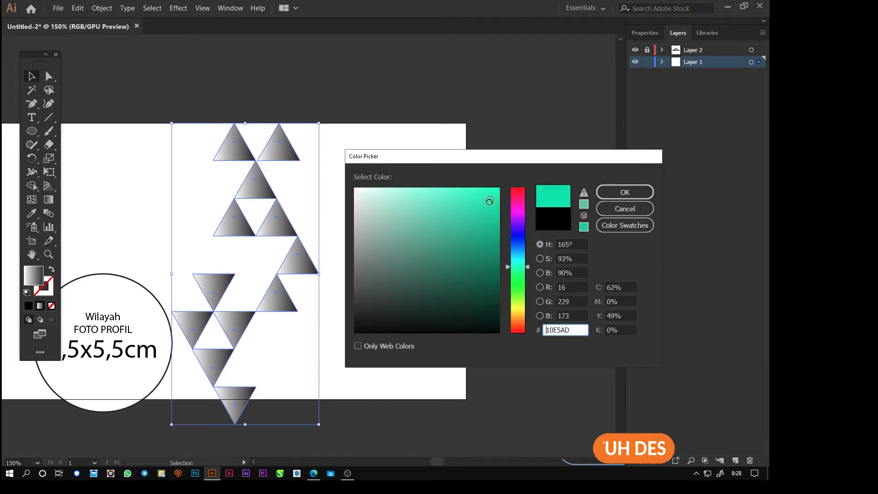
click(623, 192)
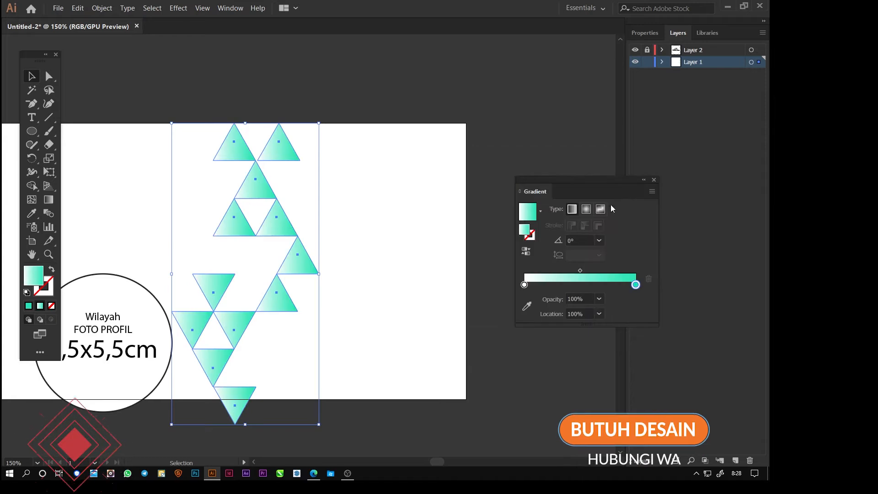
Step: Set the triangle gradient's start stop to an olive green
click(524, 285)
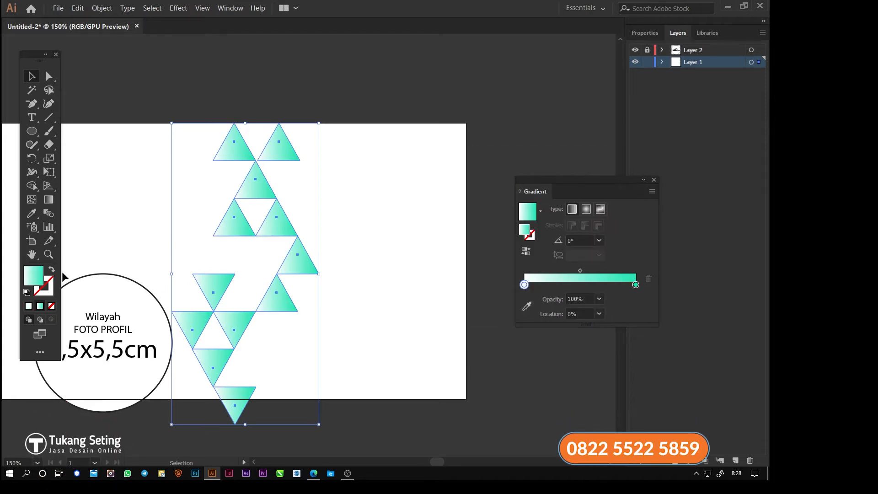
double_click(34, 276)
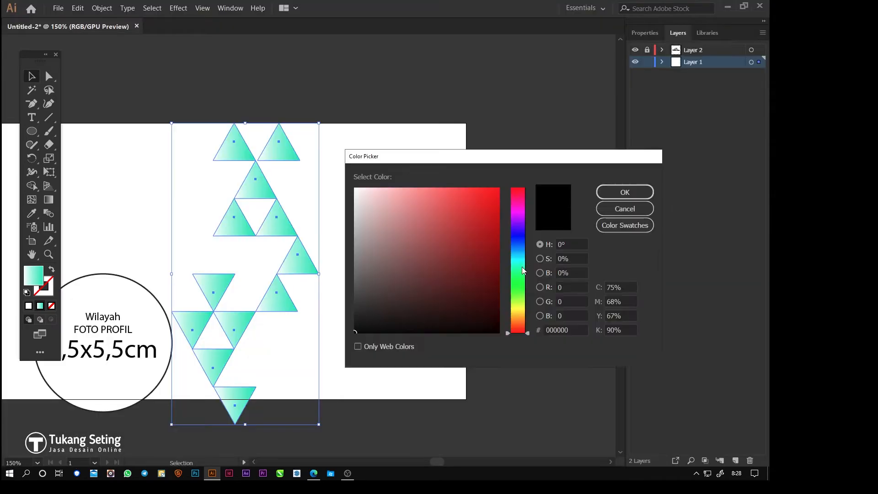
drag(507, 334, 508, 304)
click(489, 264)
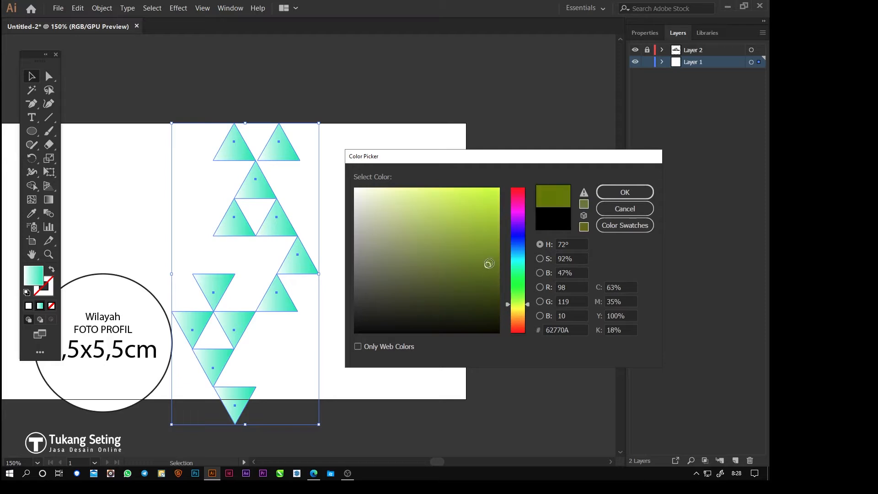
drag(474, 262, 471, 240)
click(615, 193)
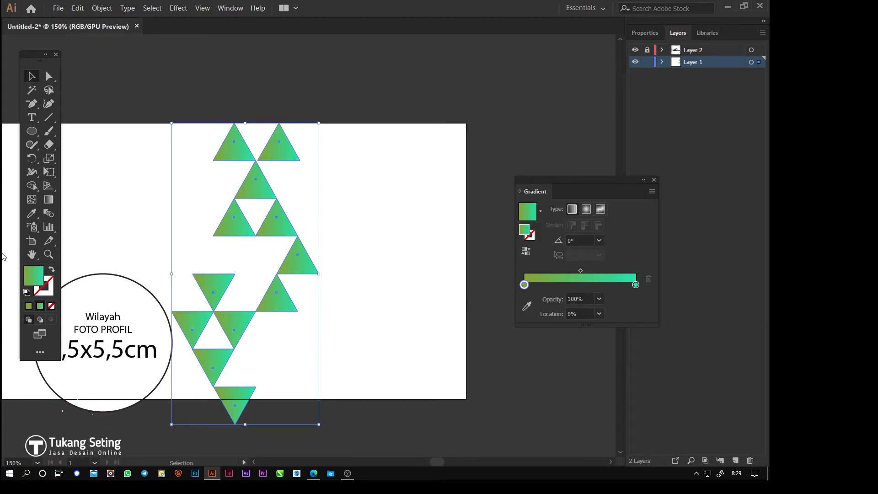
Step: Set the triangle gradient's start stop to the dark green 1C563B and deselect the triangles
double_click(39, 283)
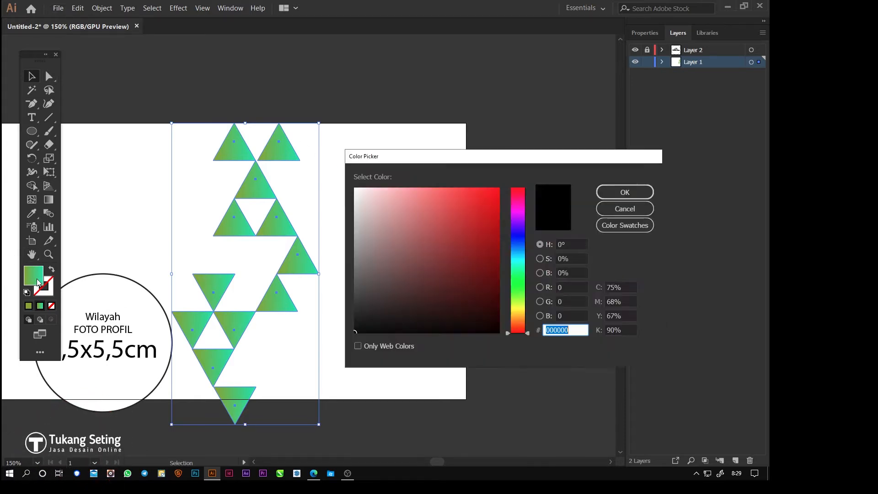
click(520, 303)
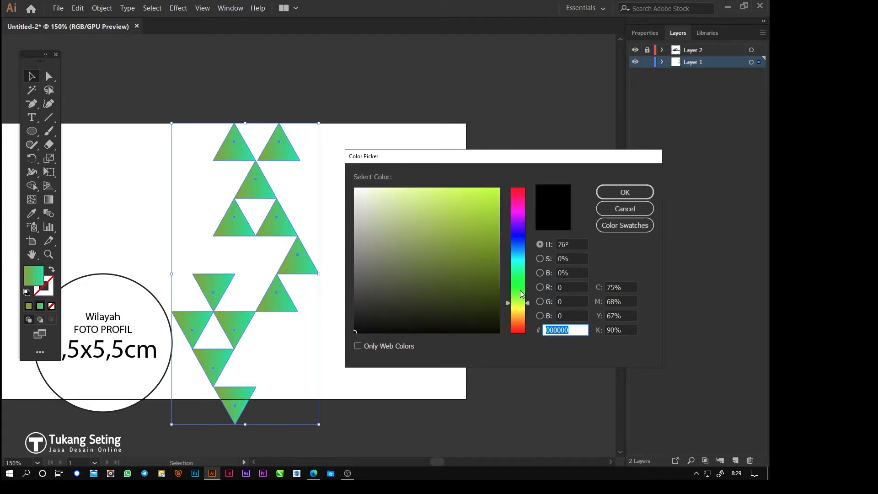
click(520, 274)
drag(476, 262, 452, 282)
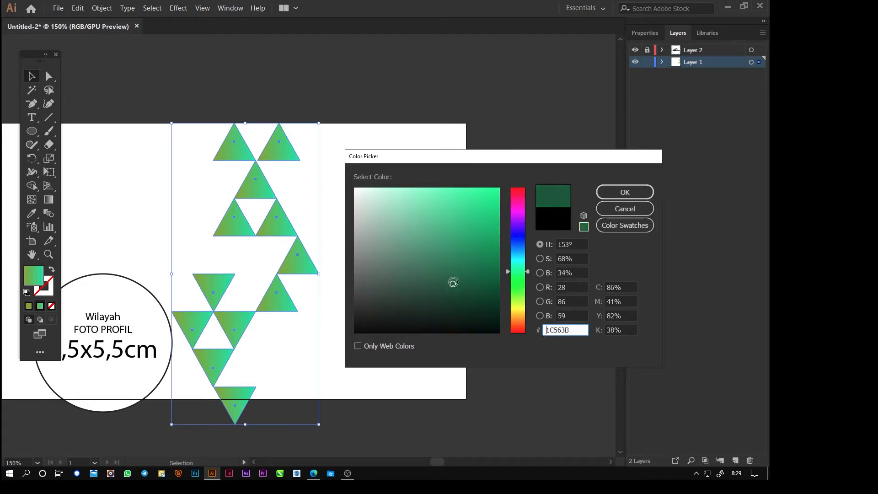
click(624, 192)
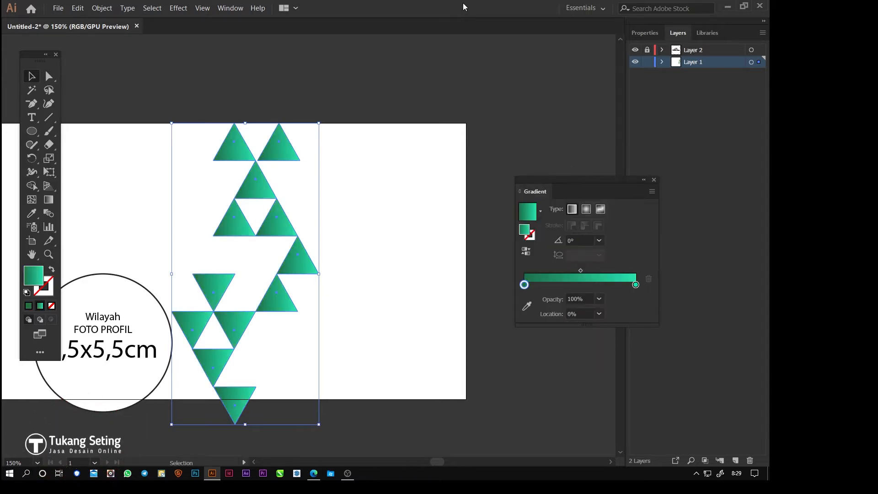
click(382, 206)
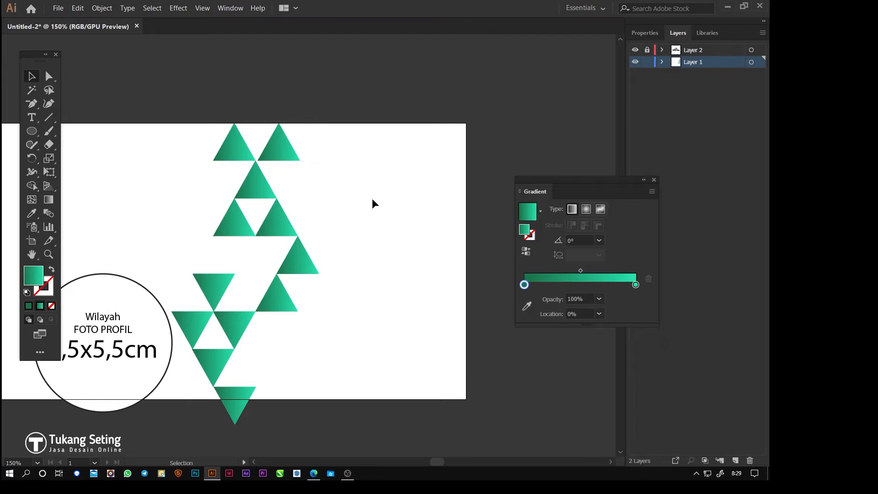
drag(370, 89, 185, 267)
click(394, 281)
Step: Place the image Resep-Roti-Sobek.jpg from the Bahan folder over the right part of the artboard
scroll(342, 356, down, 2)
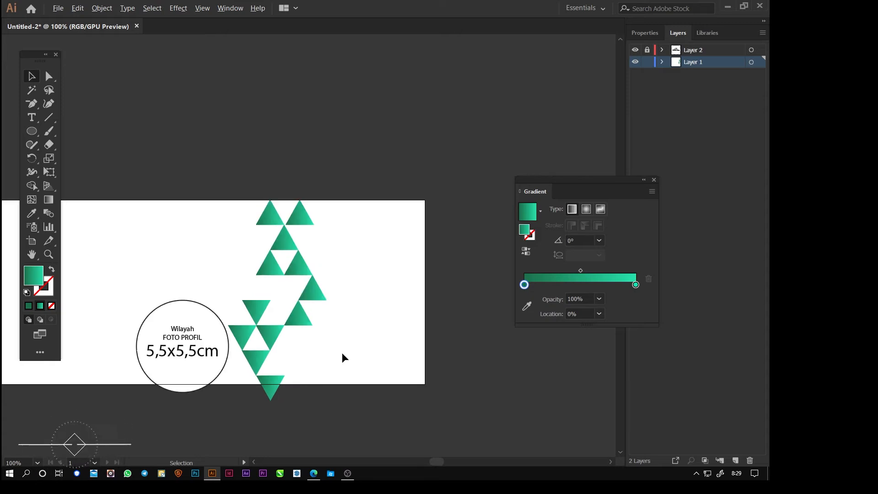
scroll(155, 352, up, 2)
scroll(147, 347, down, 1)
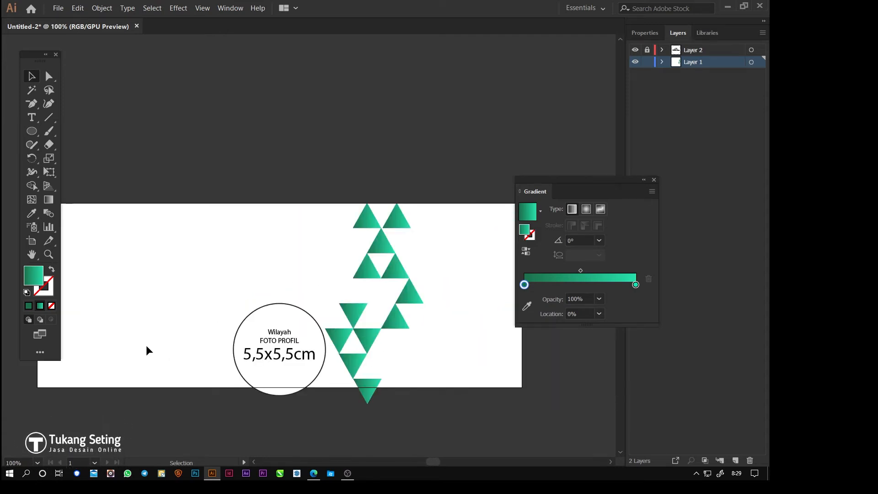
click(59, 9)
click(101, 158)
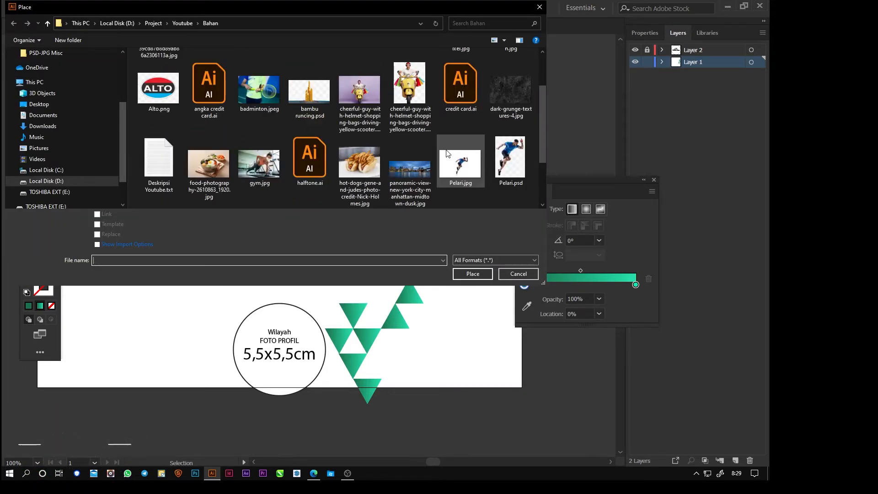
scroll(400, 157, down, 1)
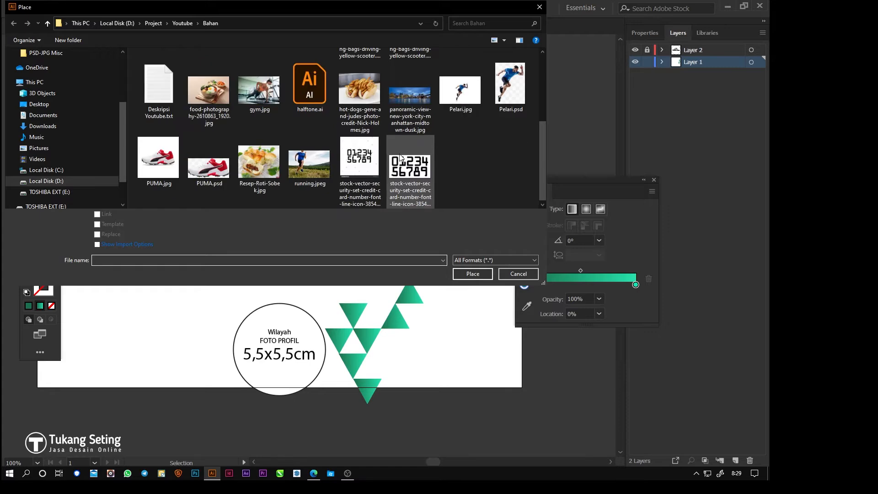
double_click(259, 163)
drag(276, 159, 541, 369)
Step: Position and resize the bread photo to span the artboard's full height and right edge, then send it behind the triangles
drag(450, 322, 458, 348)
mouse_move(288, 191)
mouse_down()
mouse_move(323, 197)
mouse_move(303, 200)
mouse_up()
drag(303, 395, 311, 391)
key(ctrl+shift+bracketleft)
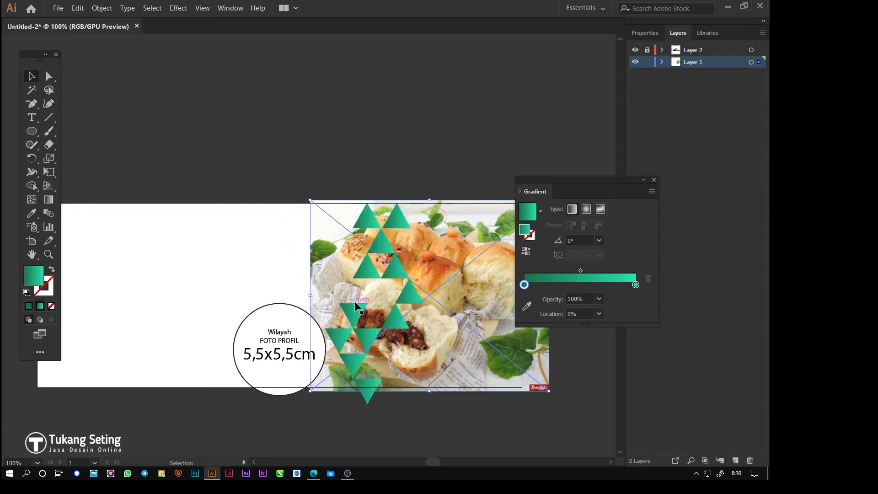
Step: Start a Pen path at the tip of the upper right-hand triangle and trace around its lower corner to the triangle beneath
scroll(434, 347, up, 1)
drag(434, 347, 305, 330)
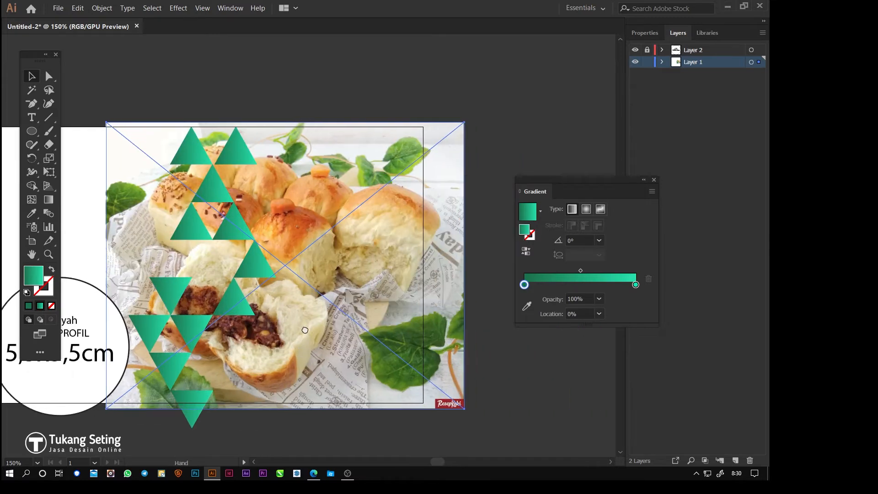
click(311, 112)
drag(30, 105, 66, 106)
scroll(240, 128, up, 2)
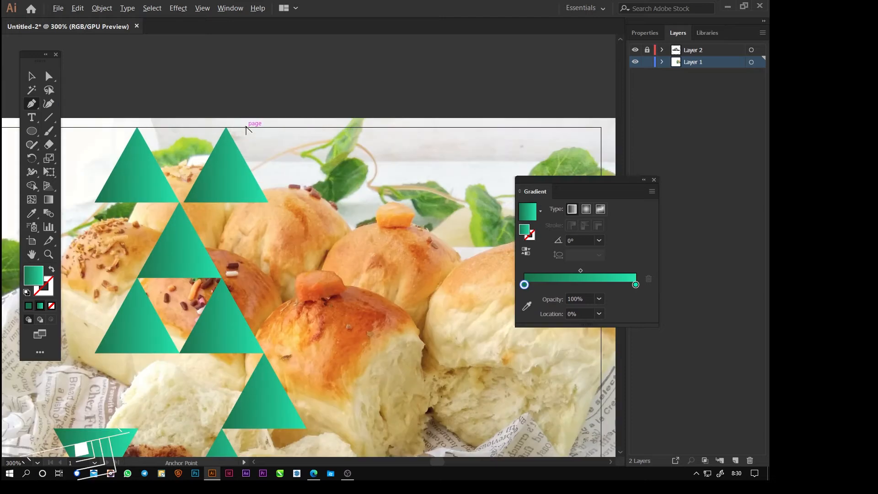
click(226, 128)
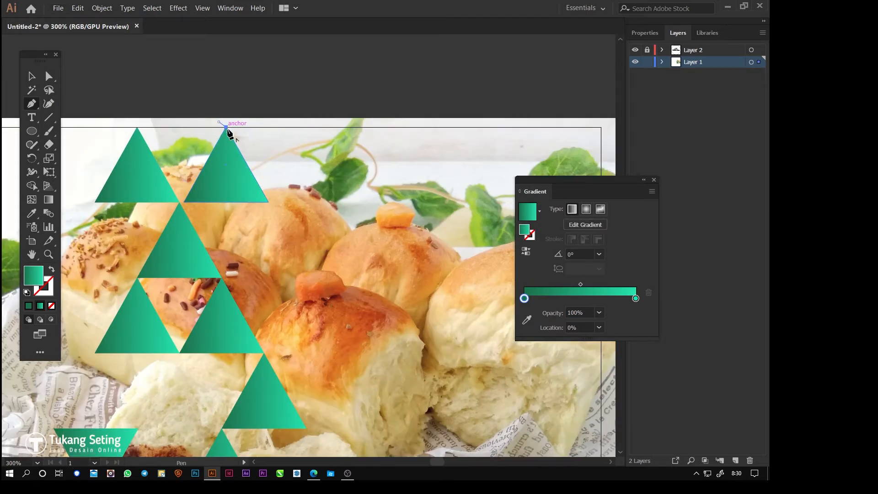
click(268, 202)
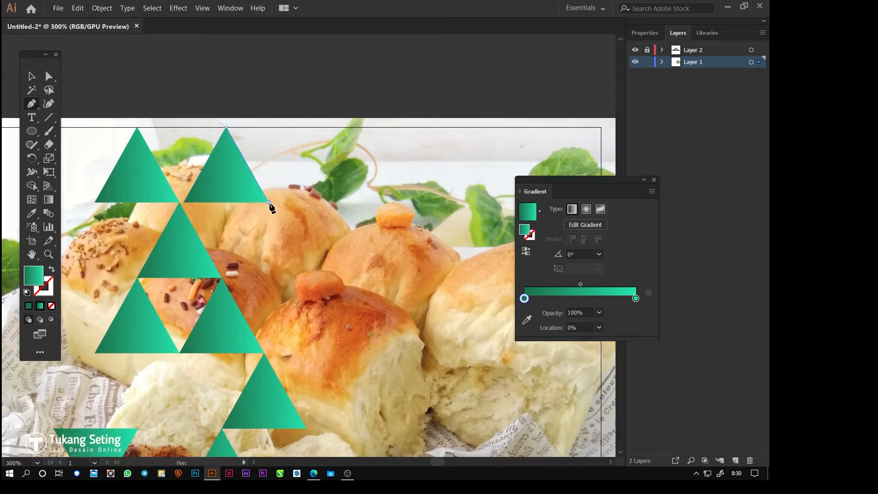
click(179, 202)
Step: Continue the Pen path along the right edges of the middle and lower triangles down to the lowest triangle's tip
drag(301, 425, 273, 253)
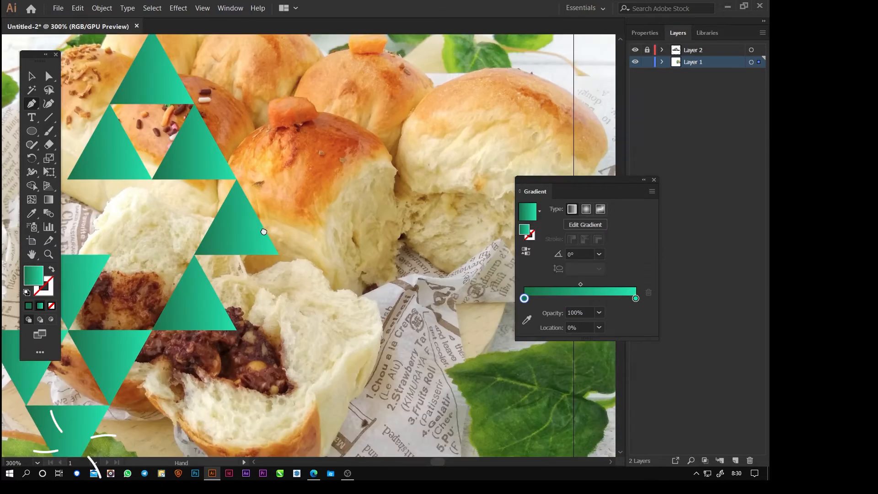
click(278, 255)
click(194, 255)
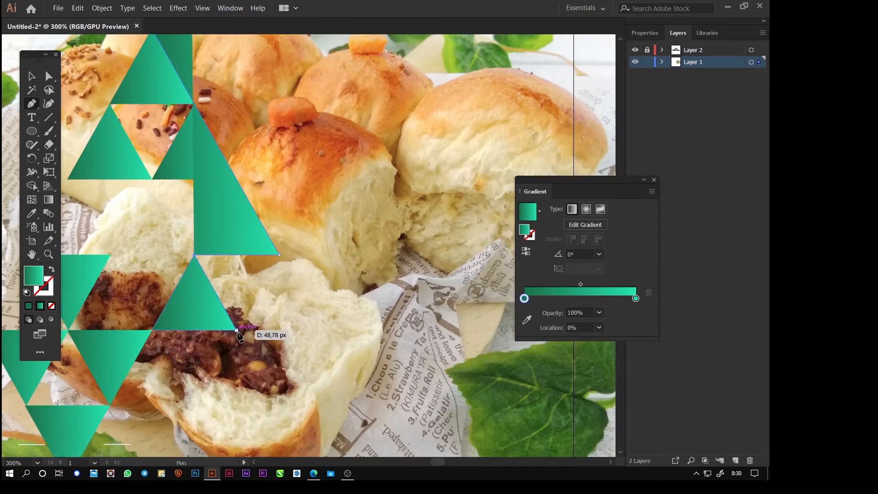
click(237, 330)
click(151, 330)
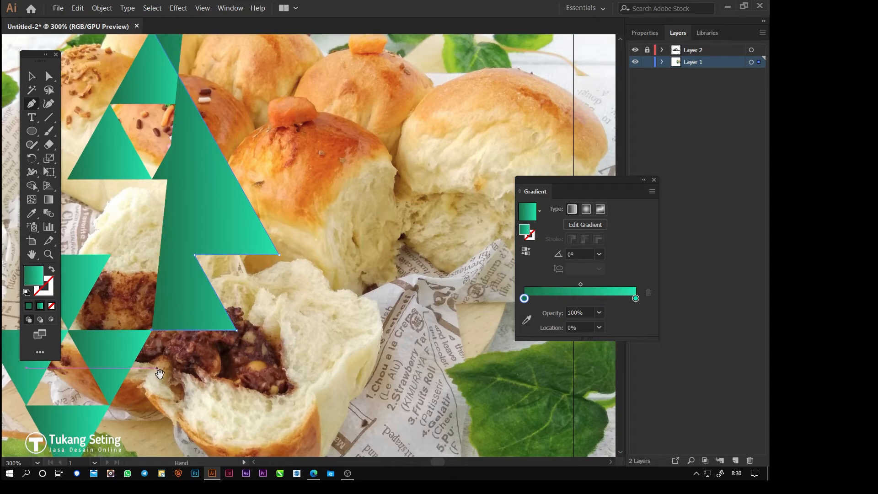
drag(157, 372, 294, 181)
click(206, 290)
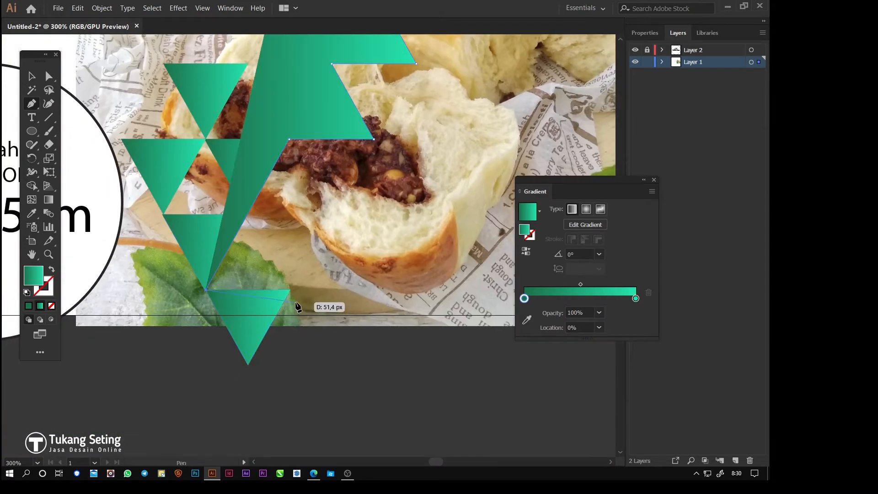
click(290, 291)
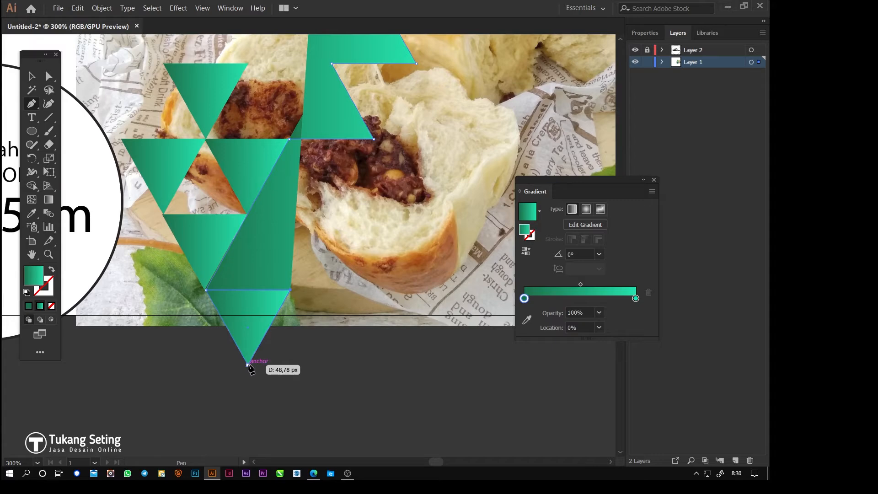
click(248, 365)
Step: Close the Pen path around the bread photo's lower, right and upper sides, slightly beyond the photo's edges
scroll(245, 366, down, 3)
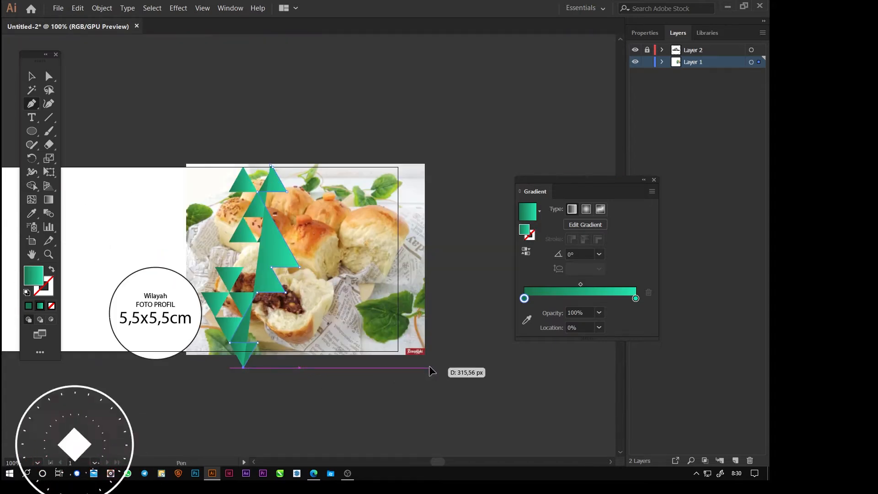
click(429, 367)
click(429, 158)
click(271, 158)
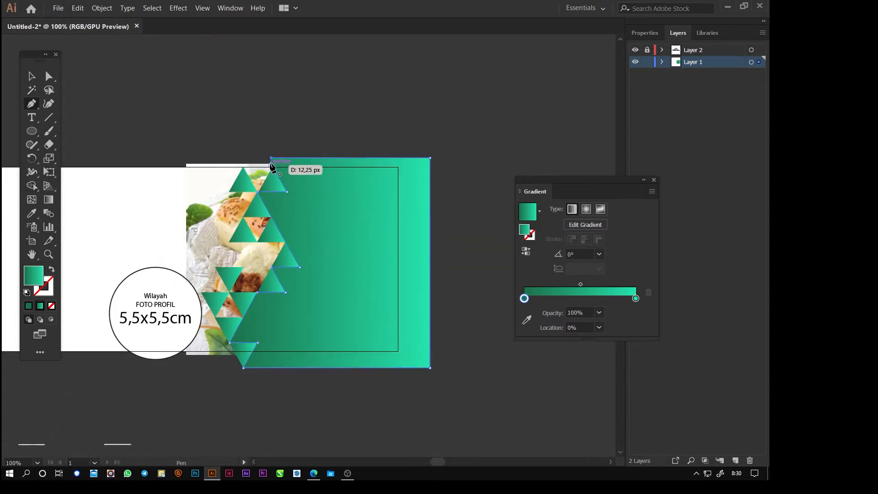
click(271, 158)
key(v)
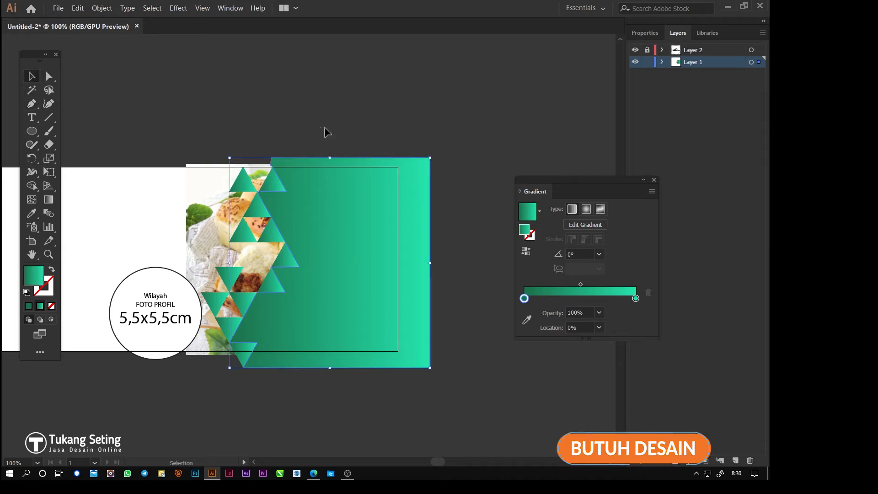
drag(326, 132, 389, 219)
key(ctrl+7)
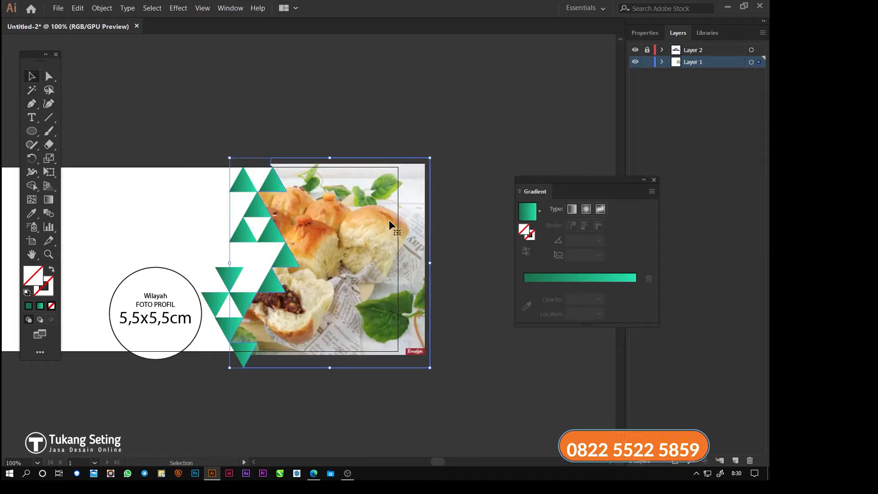
key(ctrl+z)
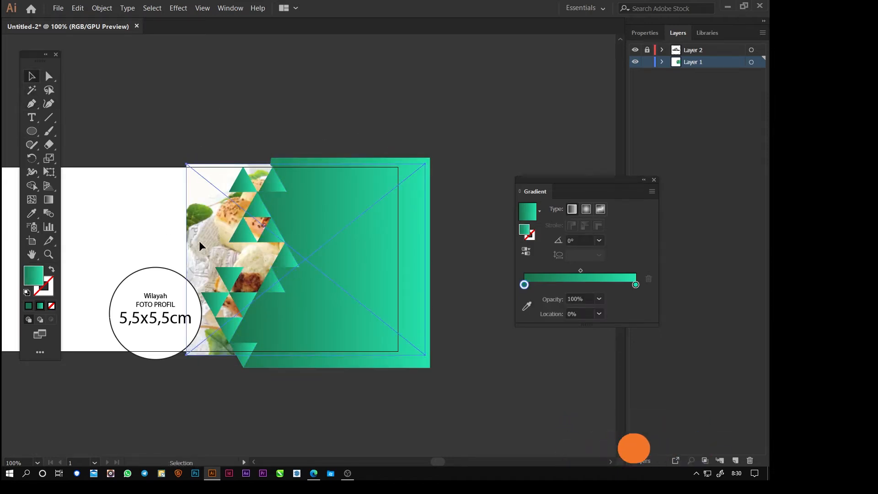
Step: Shift the bread photo to the right behind the drawn shape and make a clipping mask of the two
double_click(200, 246)
drag(201, 208, 239, 203)
double_click(389, 134)
click(403, 198)
key(ctrl+7)
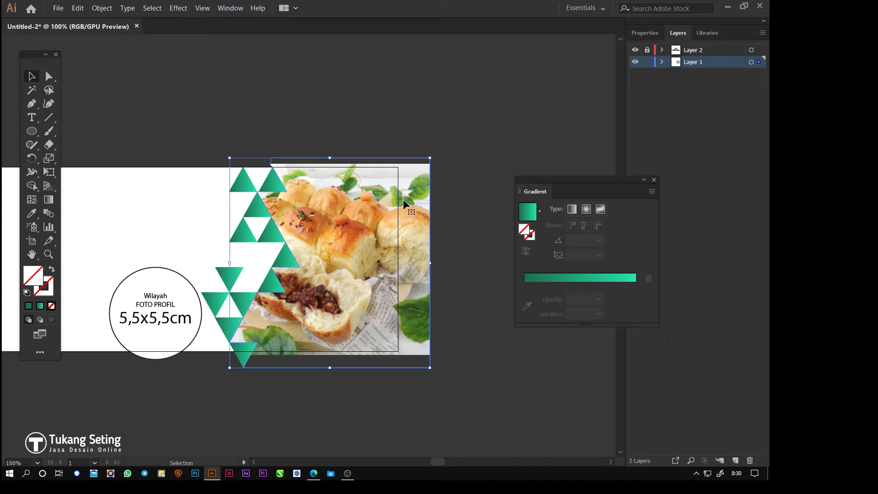
Step: Move the bread photo slightly to the right inside its clipping mask and deselect it
click(49, 76)
click(363, 307)
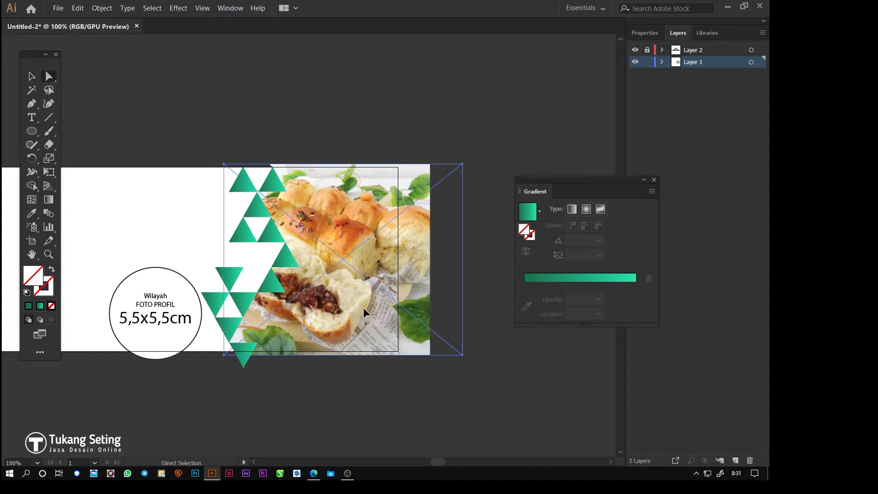
drag(364, 308, 368, 309)
click(392, 402)
drag(264, 385, 318, 383)
Step: Copy the six upper triangles in place onto a new layer above Layer 1 and lock Layer 1
click(32, 76)
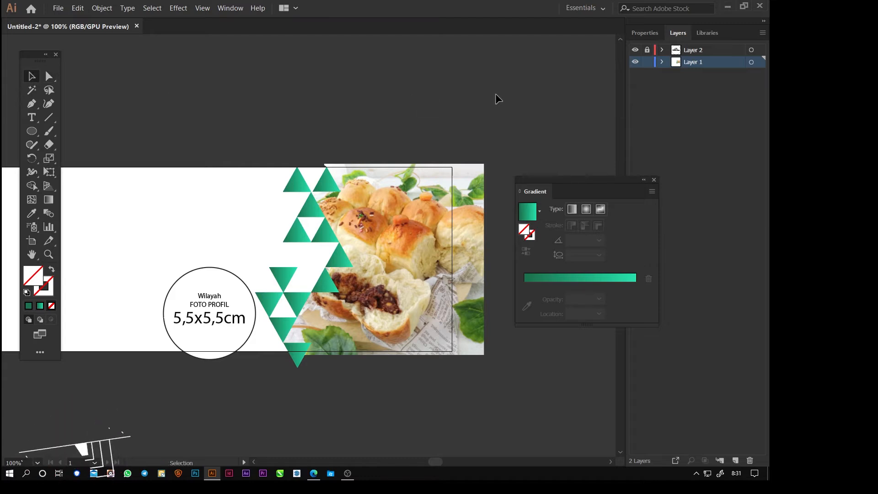
drag(235, 131, 348, 254)
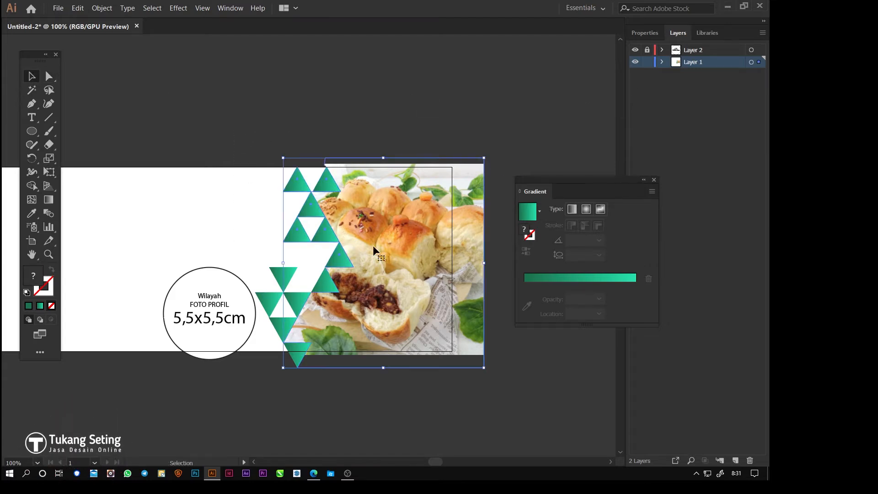
drag(428, 196, 428, 197)
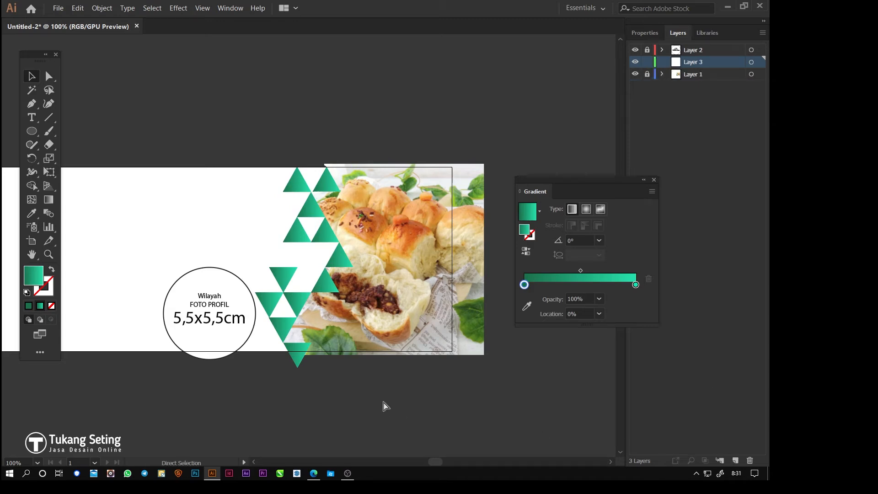
key(ctrl+f)
Step: Enlarge the copied triangles to the artboard's height, mirror them horizontally and move them over the photo's right part
drag(356, 269, 407, 351)
drag(34, 161, 64, 171)
drag(419, 370, 247, 365)
click(32, 77)
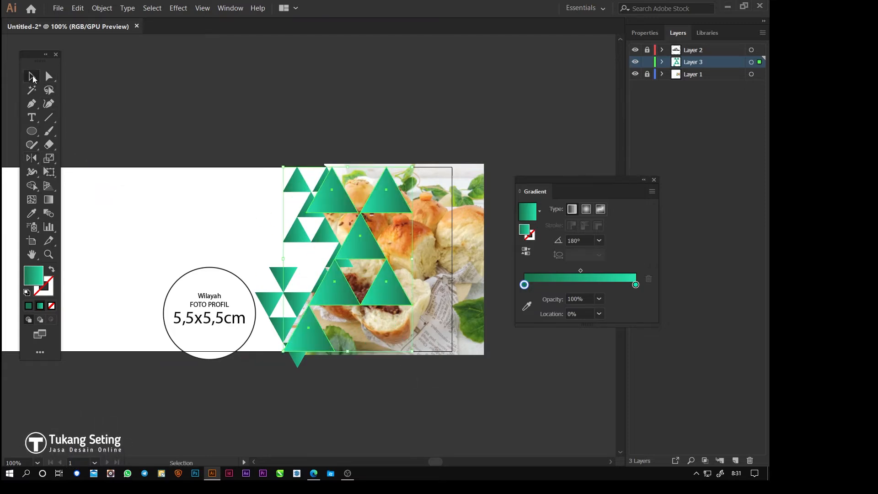
drag(389, 297, 455, 308)
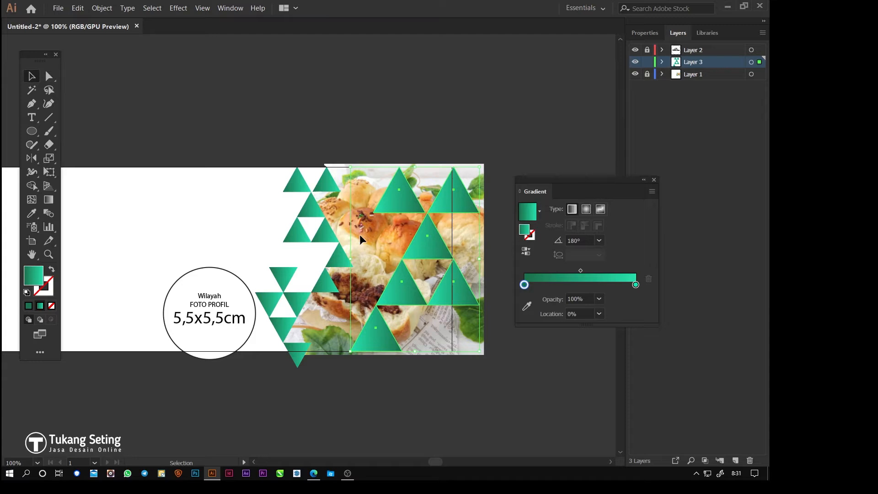
Step: Set the opacity of the enlarged triangles over the photo to 34% and deselect them
click(230, 8)
click(298, 416)
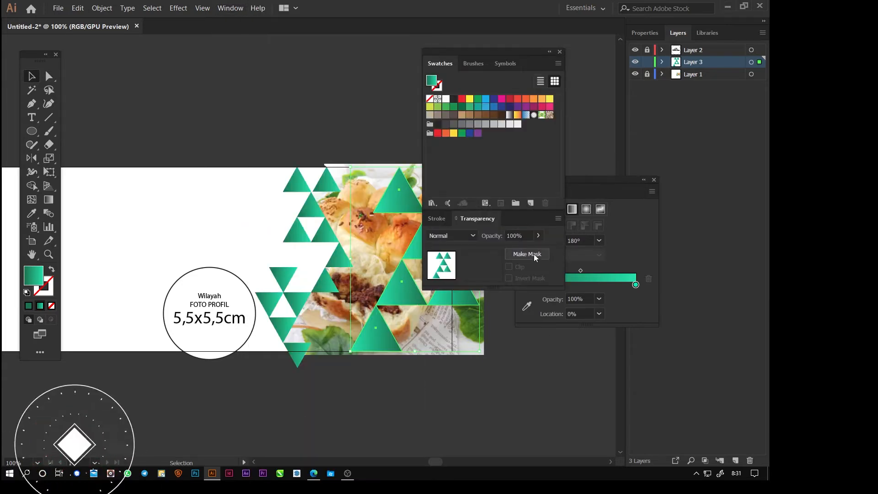
drag(495, 52, 687, 147)
click(730, 326)
drag(727, 342, 701, 341)
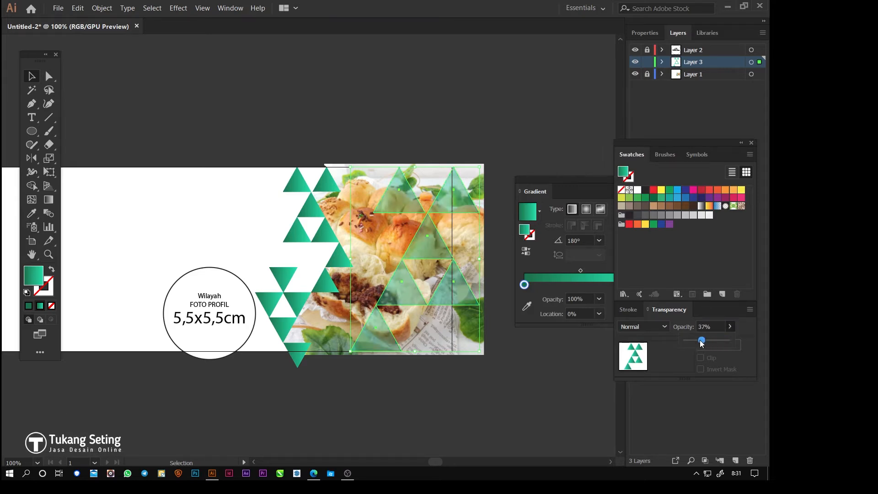
click(528, 366)
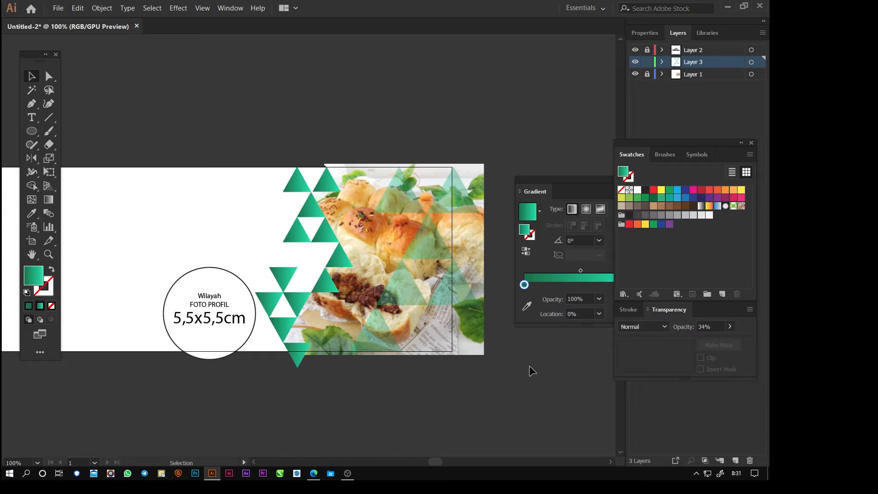
Step: Set the opacity of the single triangle in the second row of the enlarged pattern to 62%
double_click(445, 259)
click(523, 369)
double_click(462, 282)
click(436, 245)
click(730, 326)
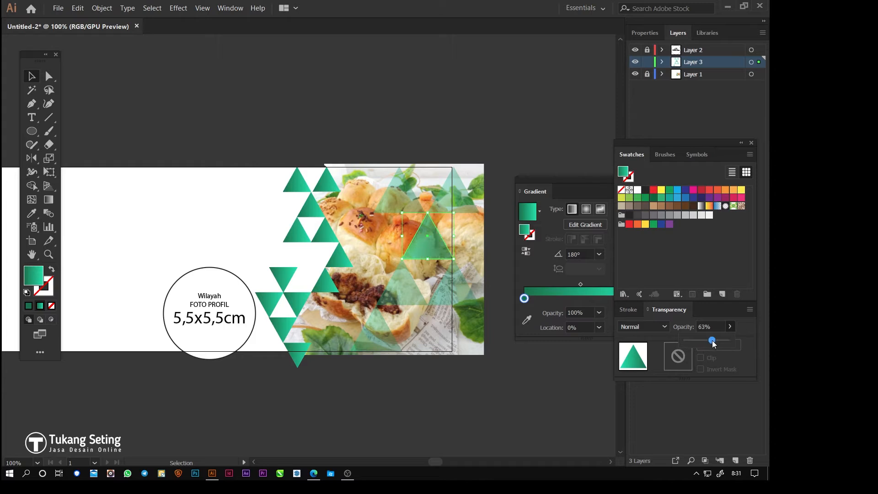
click(531, 388)
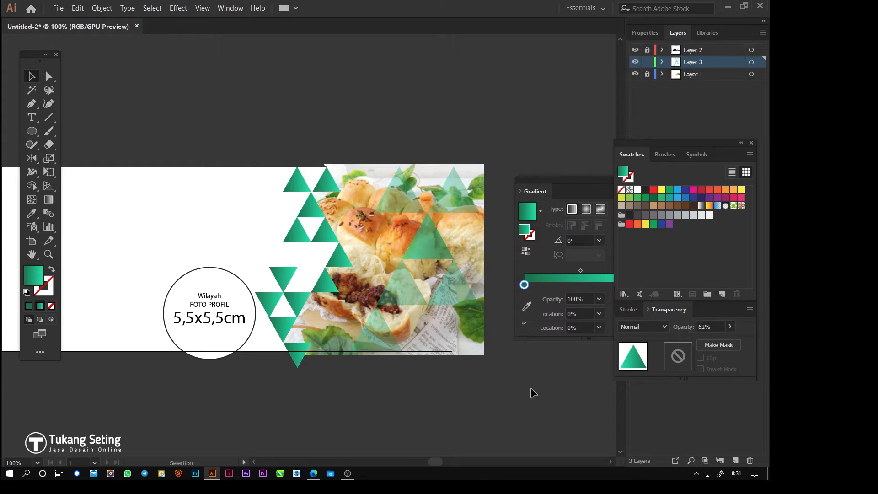
Step: Raise the opacity of the lowest enlarged triangle so it looks nearly solid
click(387, 331)
click(730, 327)
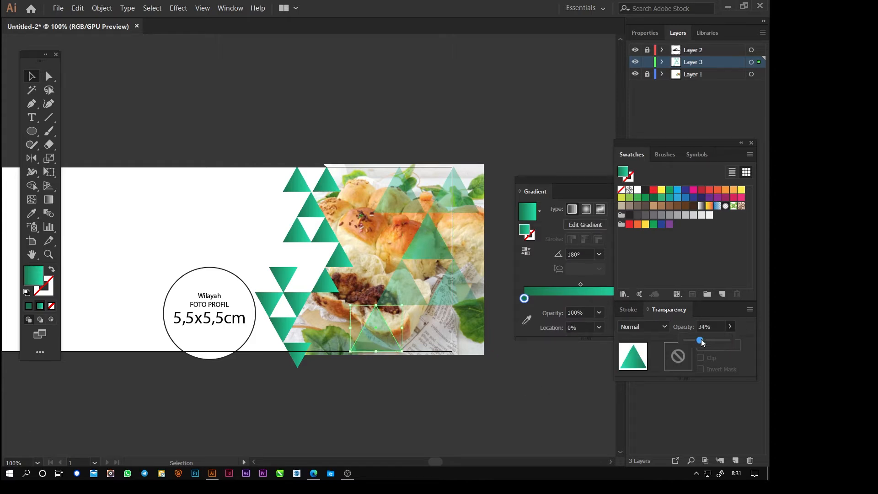
drag(716, 342, 721, 343)
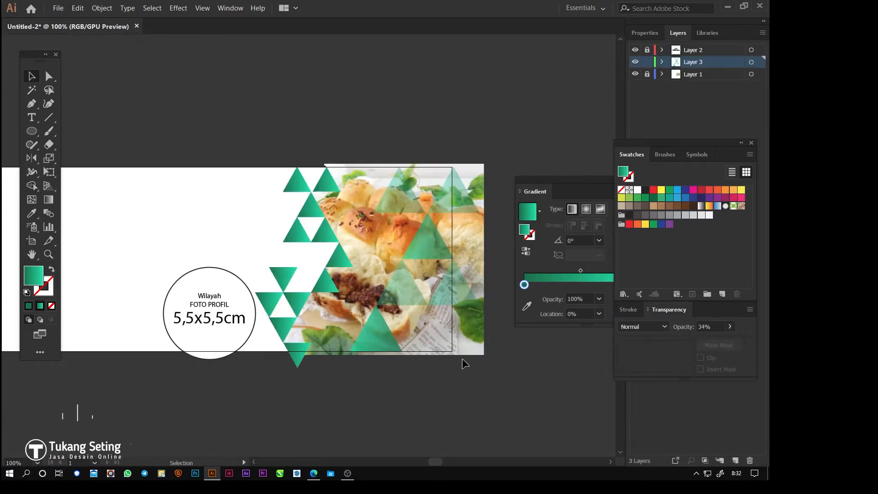
Step: Set the opacity of the upper-left enlarged triangle to 60% and deselect it
click(405, 201)
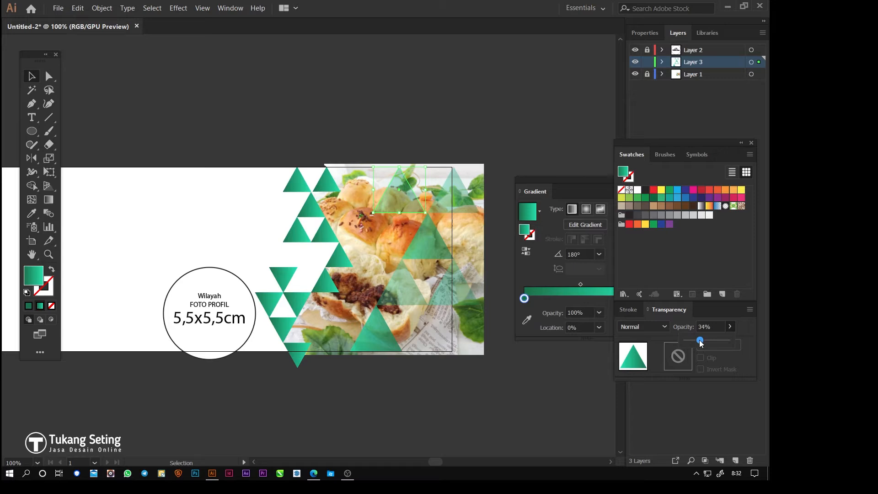
click(482, 392)
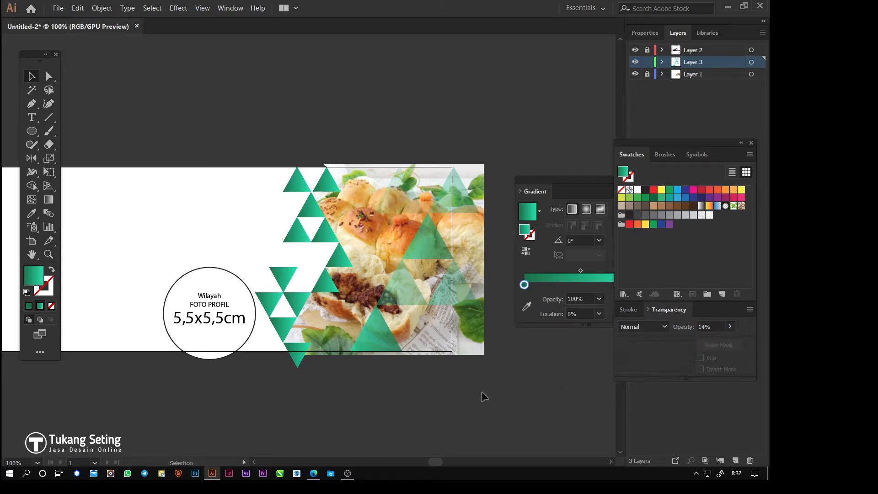
click(407, 207)
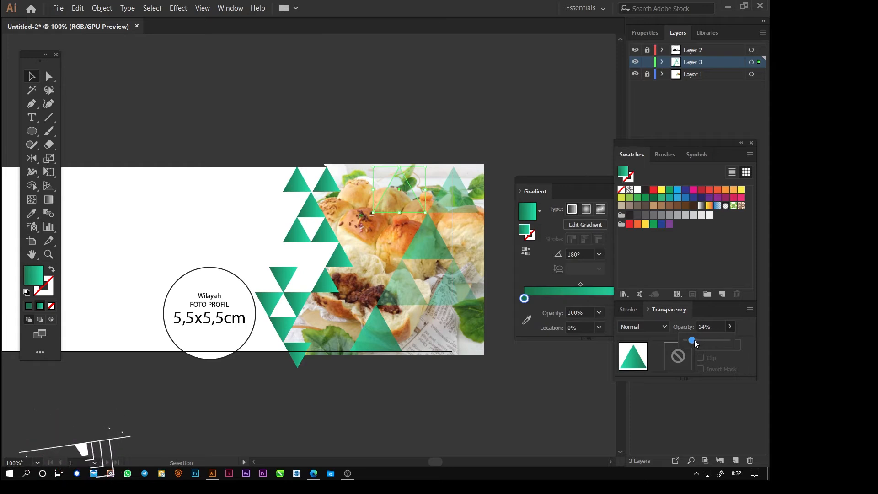
click(530, 389)
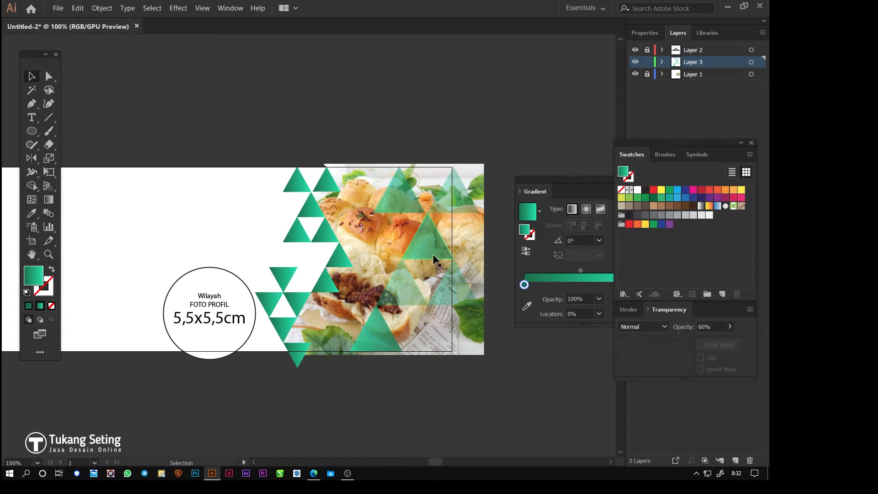
Step: Add a new layer beneath Layer 1 and lock all the layers above it
drag(285, 97, 389, 109)
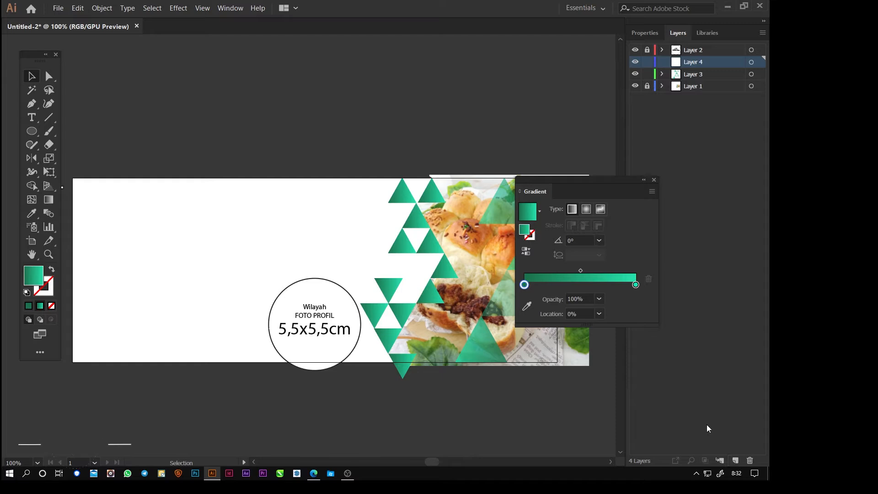
drag(695, 64, 663, 87)
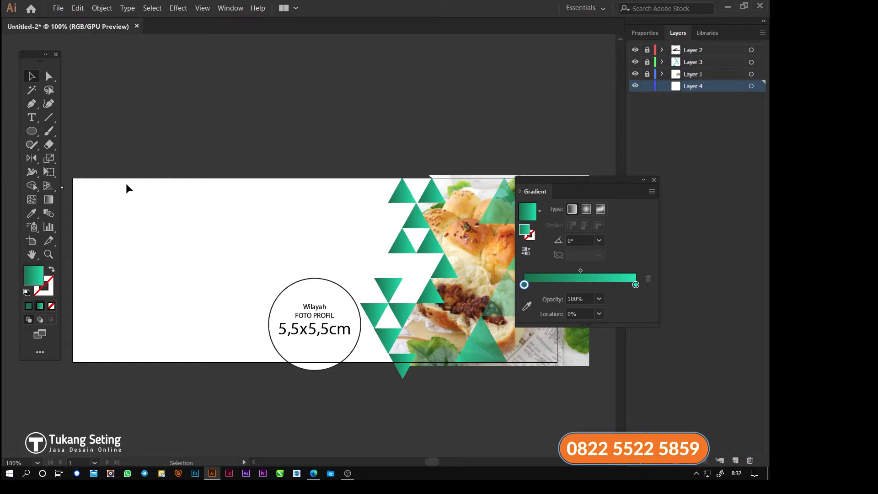
Step: Draw a rectangle on Layer 4 covering the whole banner and extending slightly beyond the artboard edges
drag(28, 131, 75, 132)
click(269, 194)
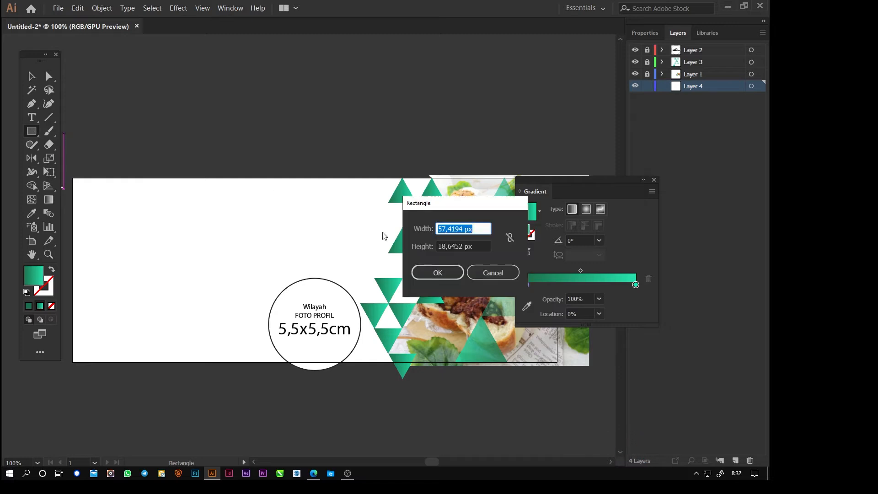
click(494, 271)
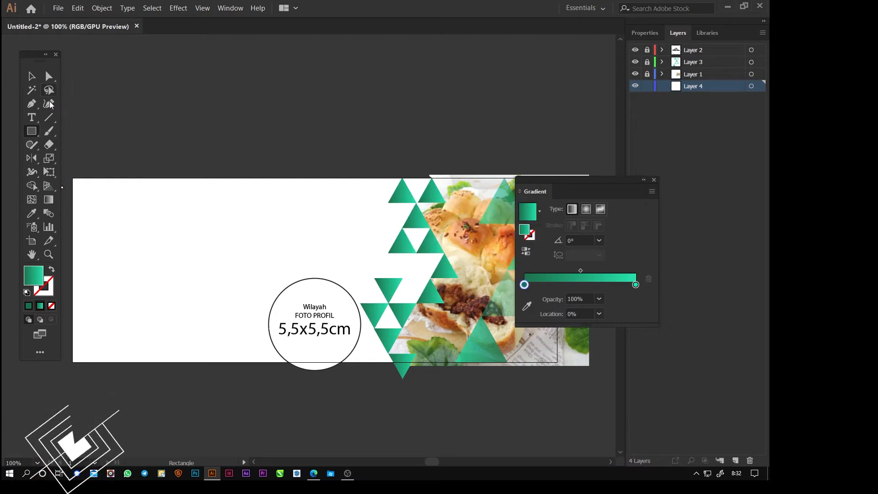
mouse_move(70, 175)
mouse_down()
mouse_move(355, 321)
mouse_move(559, 366)
mouse_up()
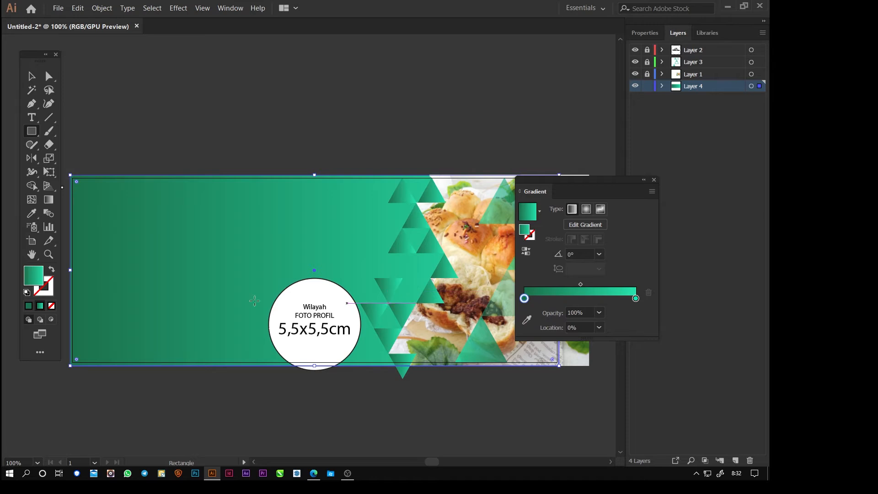
Step: Set the dark-green starting stop of the background rectangle's gradient to light mint green, CCFFE5
double_click(34, 277)
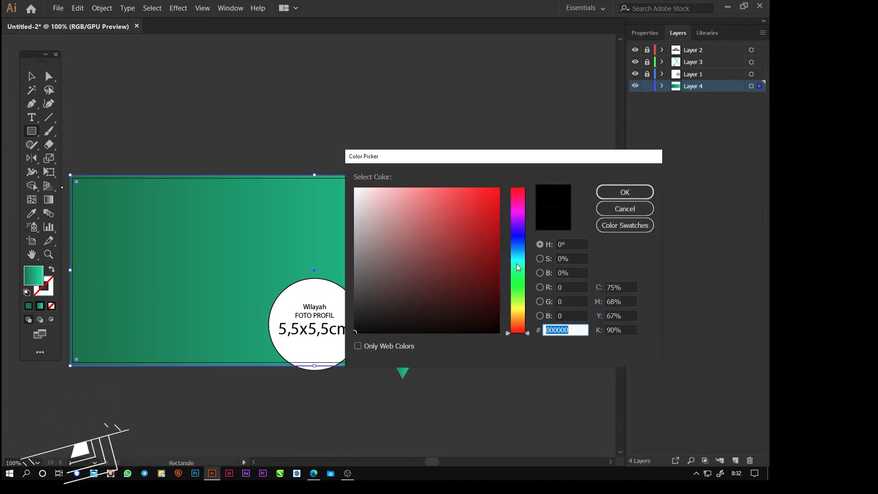
click(517, 263)
click(450, 224)
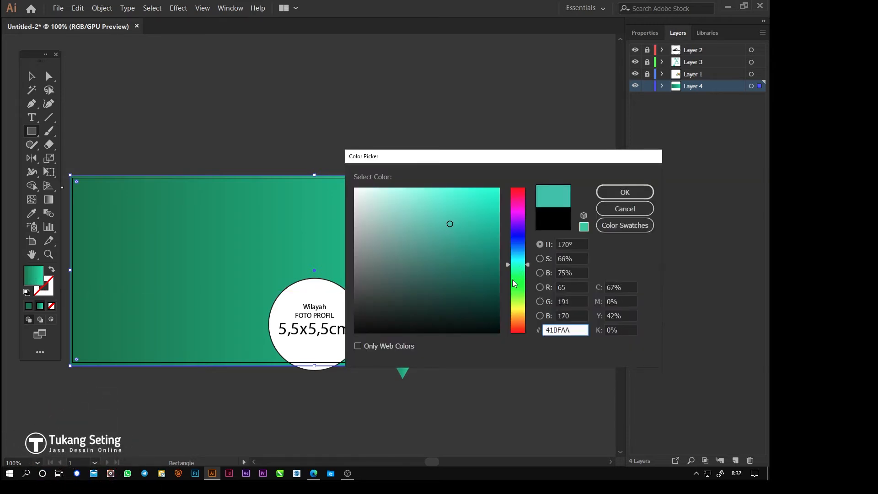
click(402, 190)
click(435, 235)
click(473, 278)
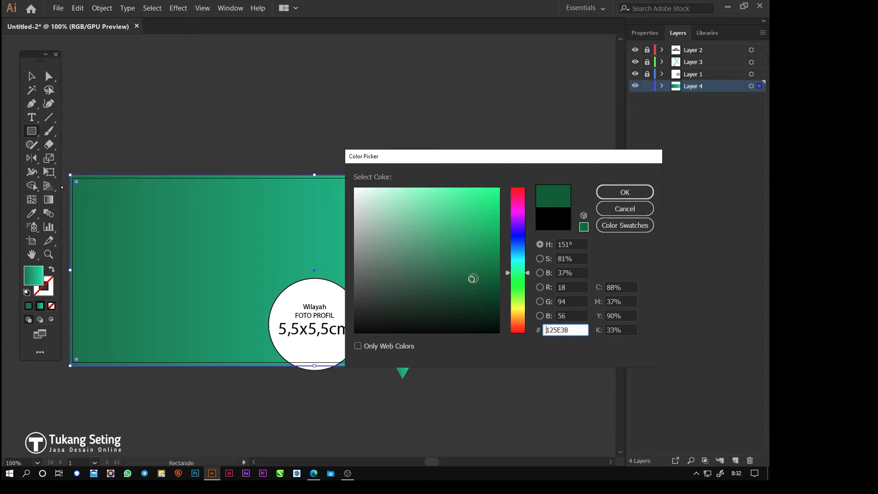
mouse_move(416, 215)
mouse_down()
mouse_move(358, 188)
mouse_move(384, 188)
mouse_up()
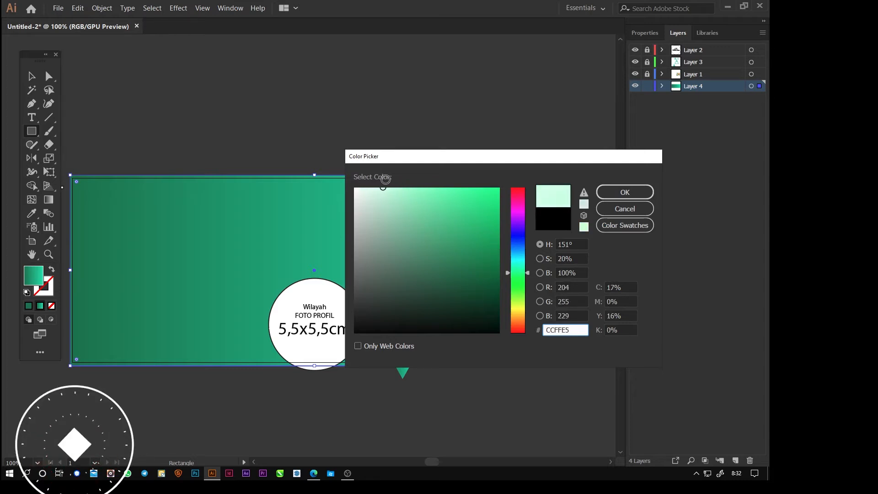
click(625, 192)
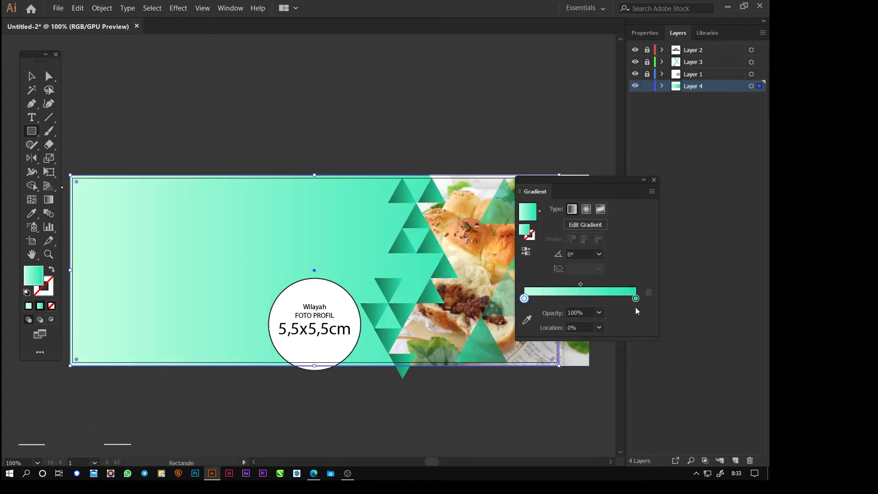
Step: Try a bright blue for the end stop of the background rectangle's gradient
click(636, 299)
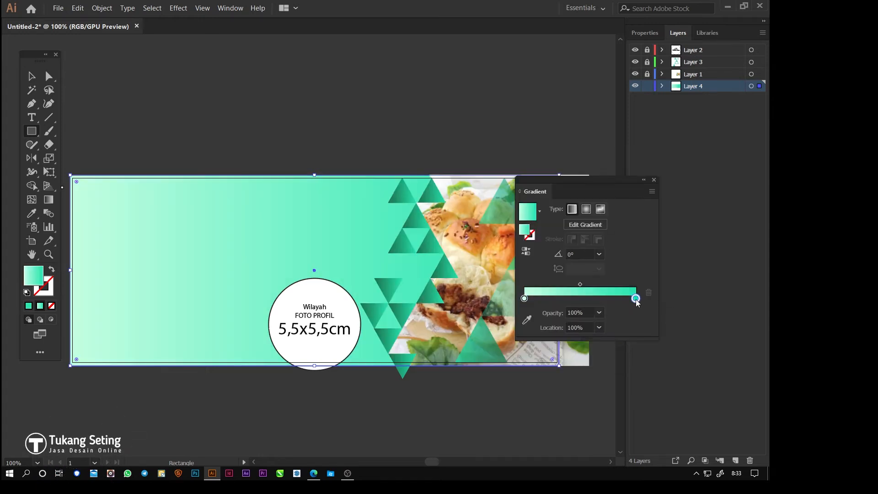
double_click(40, 279)
click(521, 253)
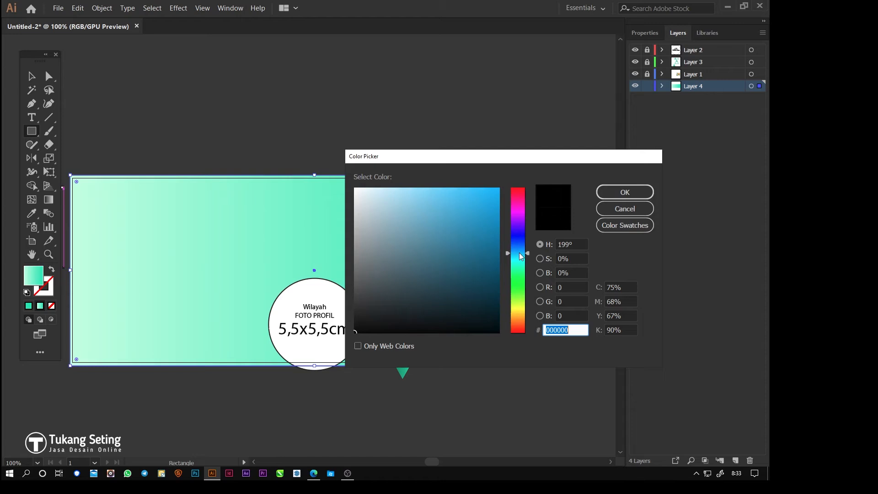
click(474, 195)
click(600, 193)
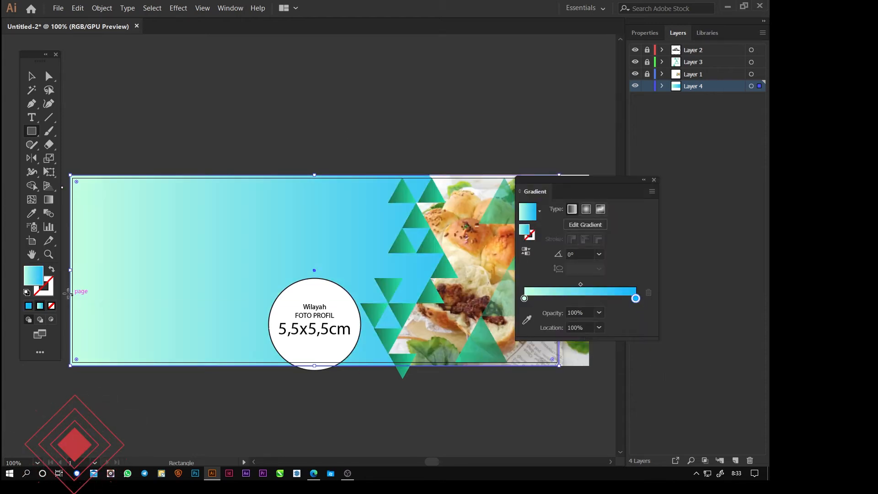
Step: Try dark teal, 2A7F7B, for the end stop of the background rectangle's gradient
double_click(41, 280)
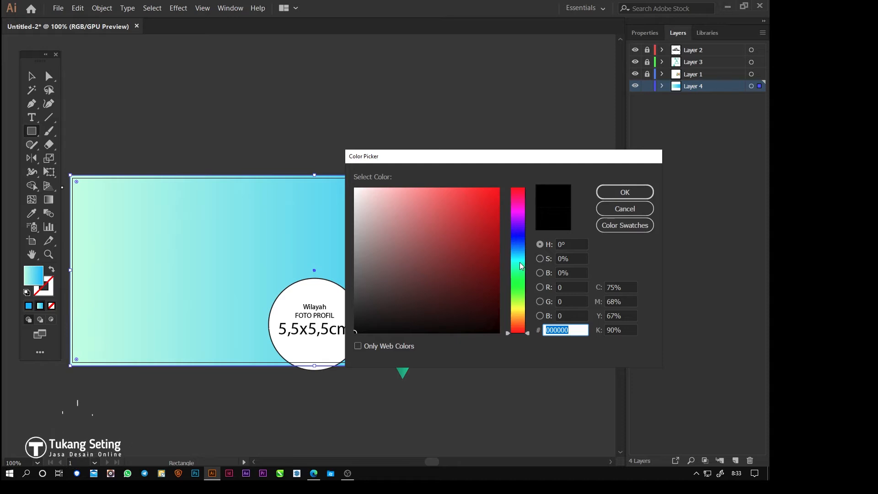
click(519, 261)
drag(445, 206, 452, 260)
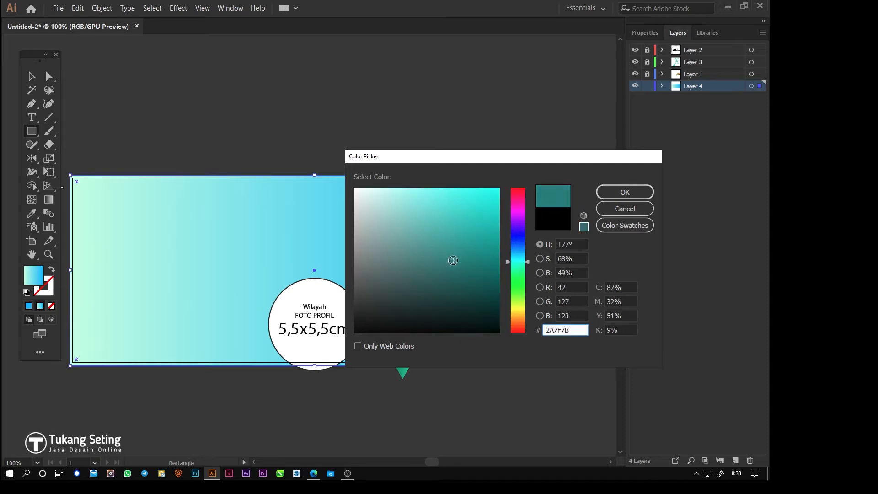
click(617, 192)
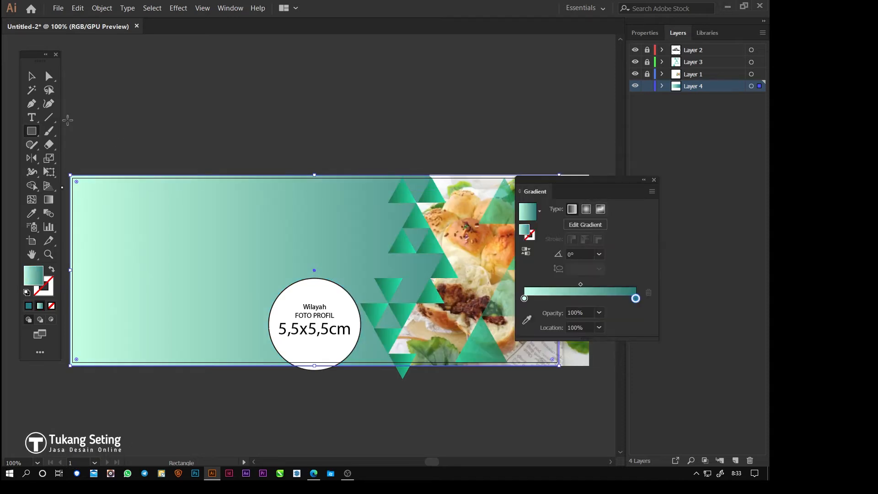
Step: Rotate the background rectangle 180° so its gradient runs the opposite way, and deselect it
click(32, 77)
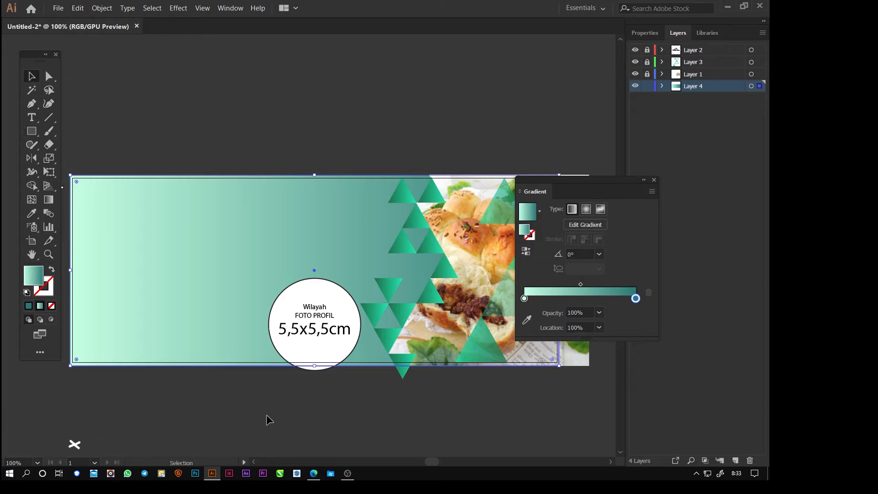
drag(565, 370, 137, 251)
click(480, 395)
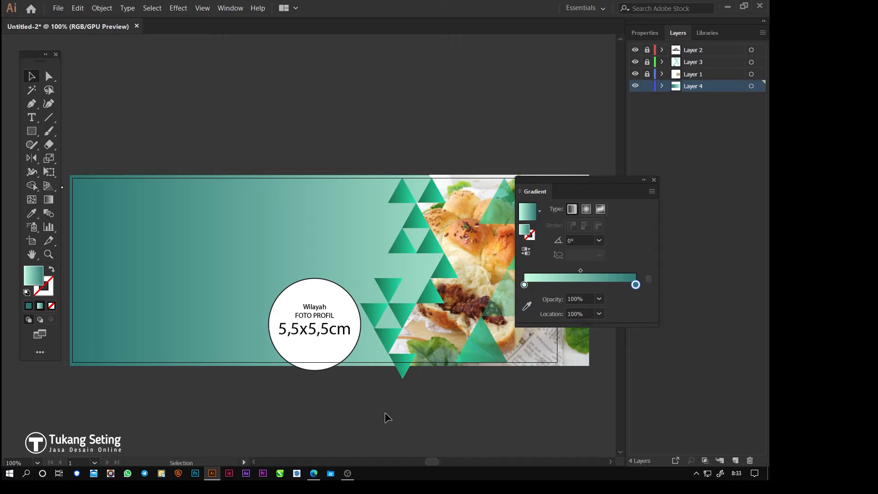
Step: Set the background gradient's teal stop to olive green, 9DB73E, restore the light end to the banner's left side, and deselect the rectangle
click(186, 276)
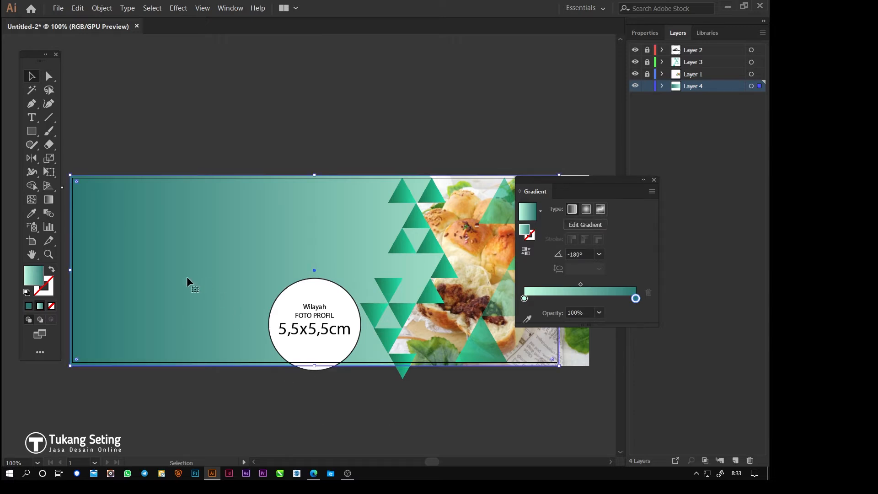
double_click(39, 277)
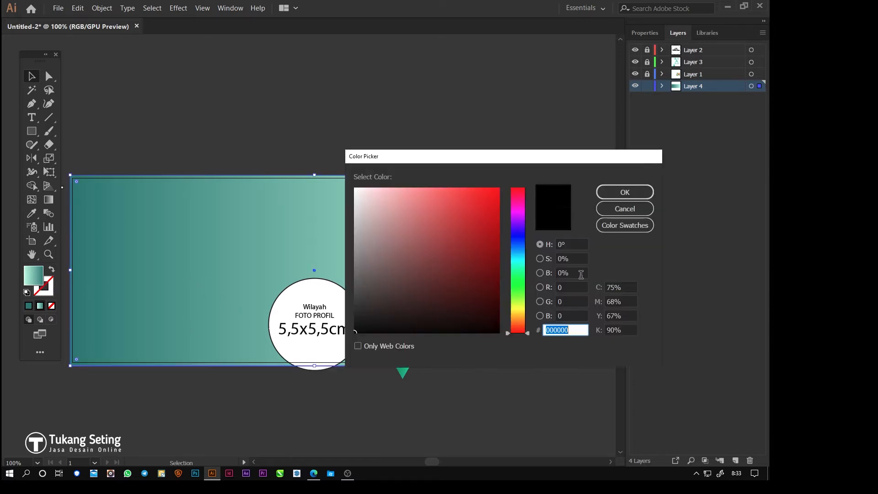
click(629, 211)
double_click(636, 300)
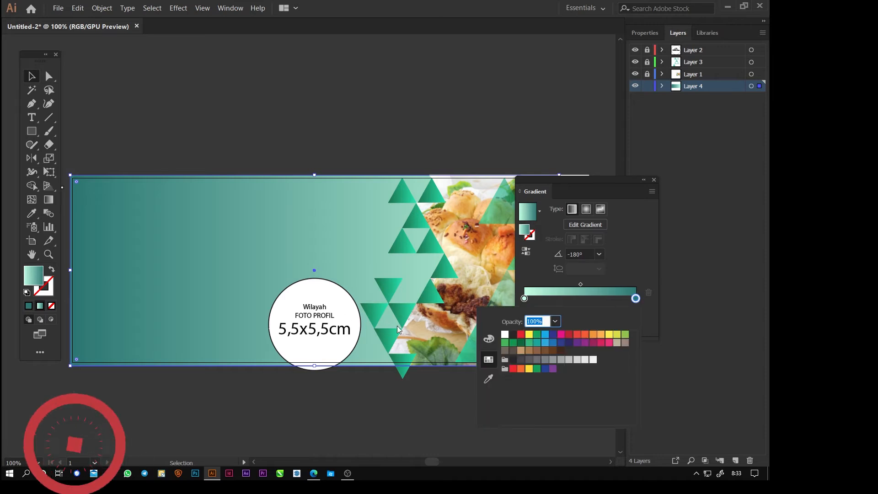
double_click(35, 275)
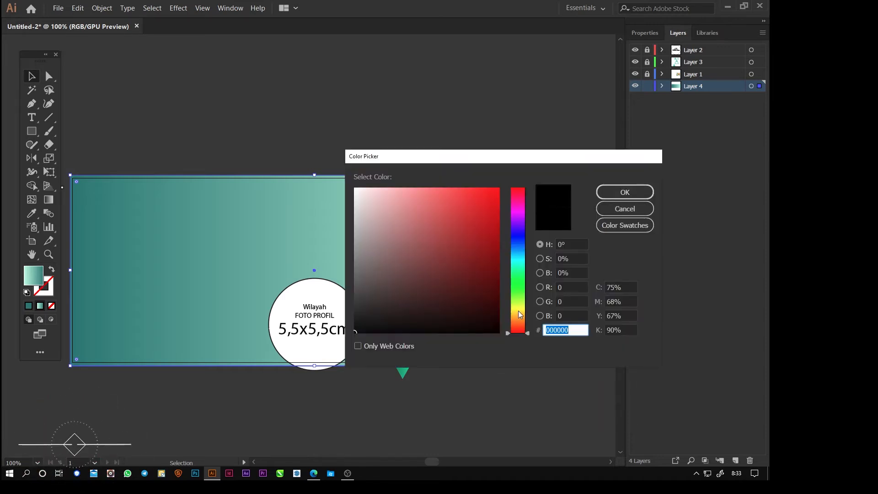
click(518, 313)
mouse_move(494, 189)
mouse_down()
mouse_move(467, 217)
mouse_move(418, 214)
mouse_move(451, 228)
mouse_up()
drag(515, 308, 507, 298)
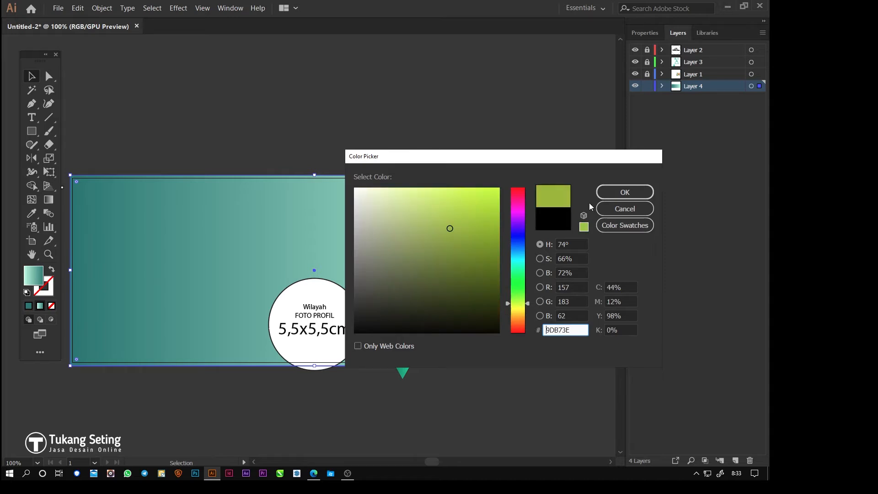
click(613, 195)
click(435, 101)
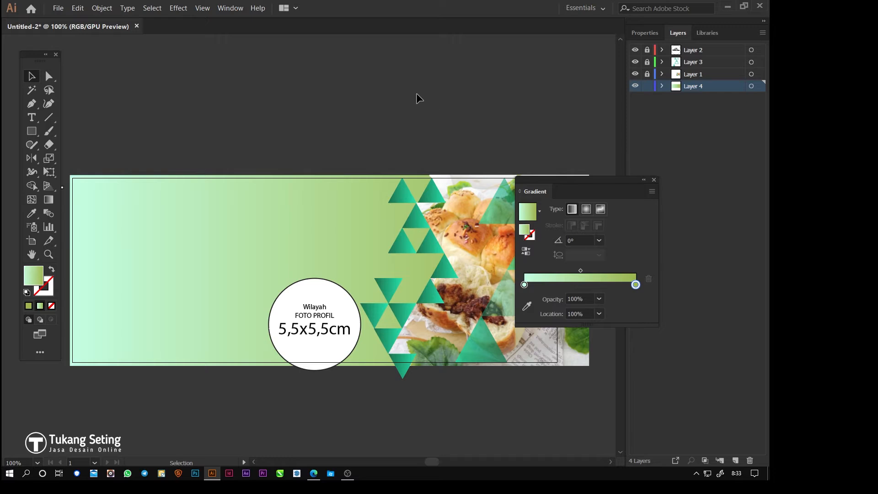
Step: Copy the lowest enlarged triangle from Layer 3 and paste it in place on a new layer above, keeping Layers 3 and 4 locked
click(648, 62)
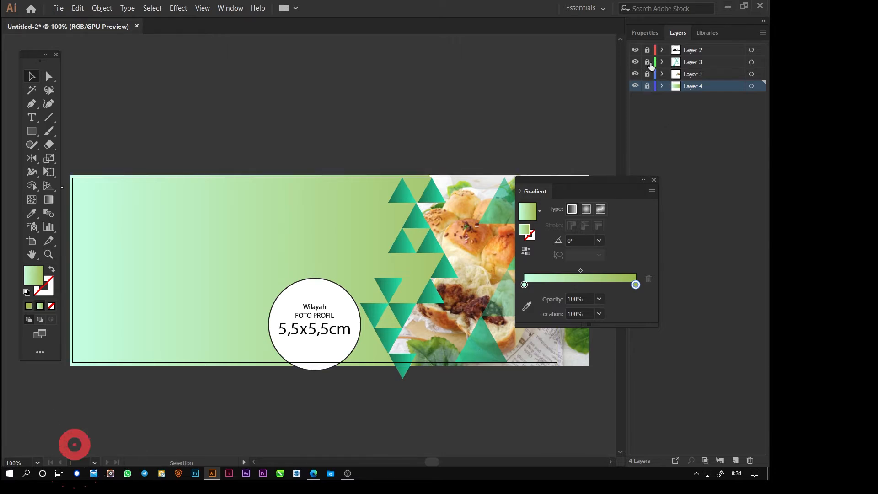
click(473, 346)
key(a)
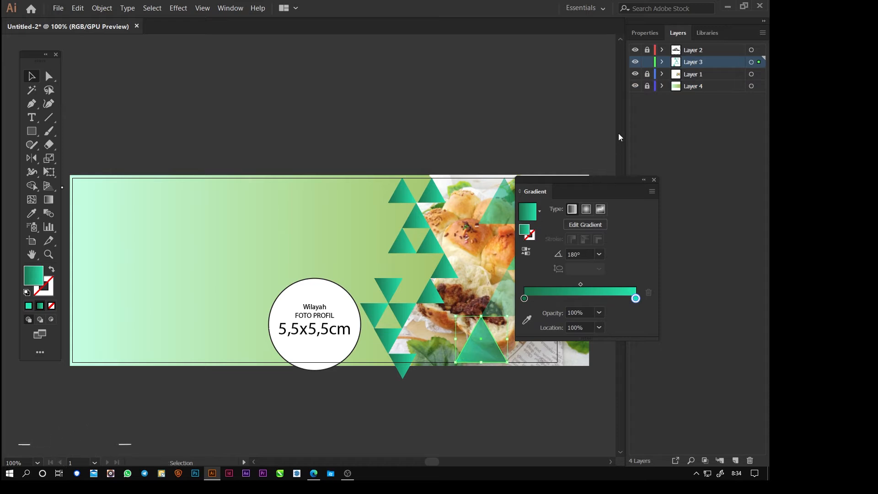
click(647, 62)
click(735, 461)
key(ctrl+f)
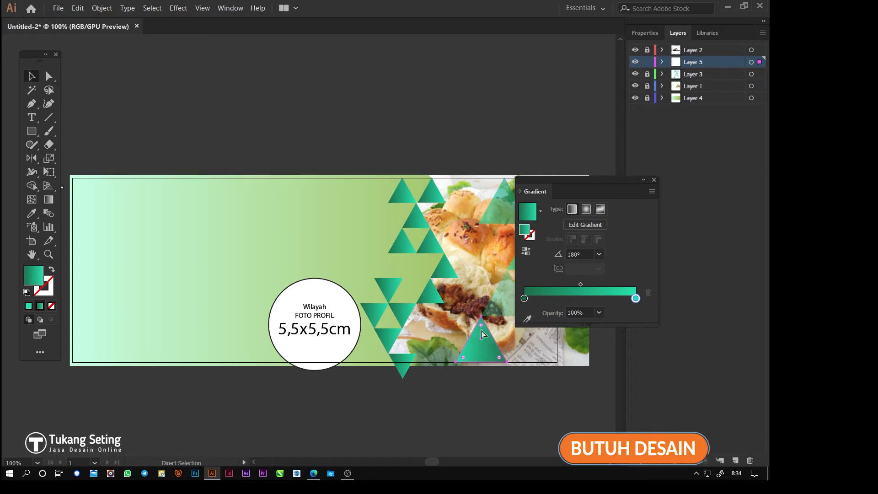
Step: Move the pasted triangle to the banner's left end and enlarge it to the banner's height, with its apex at the upper-left corner
drag(482, 343, 157, 344)
drag(183, 317, 277, 241)
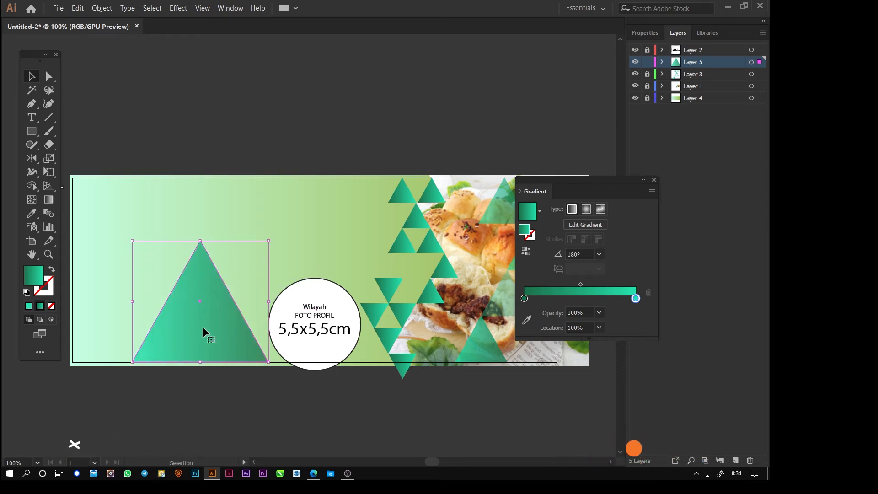
drag(133, 241, 114, 97)
drag(414, 319, 217, 318)
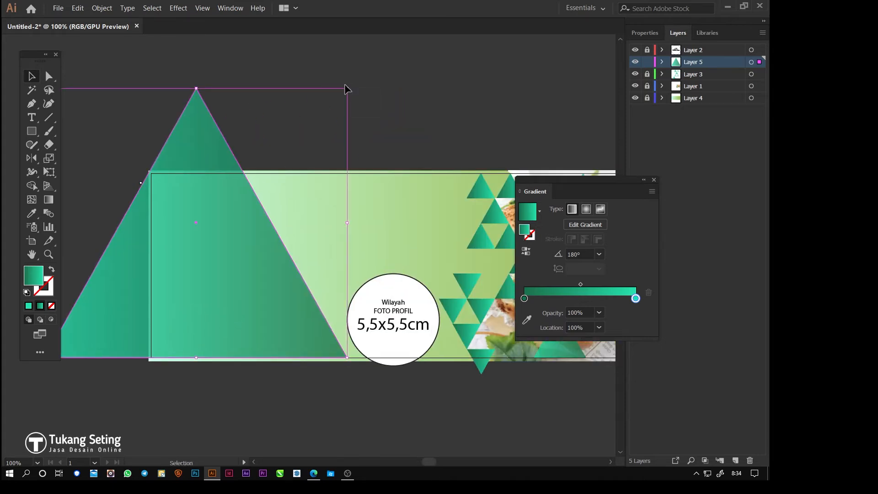
drag(346, 88, 254, 95)
Step: Add an inverted copy of the large triangle beside it, leaving a thin gap, plus a smaller inverted copy in that copy's upper-right corner
drag(173, 325, 191, 171)
drag(297, 247, 263, 248)
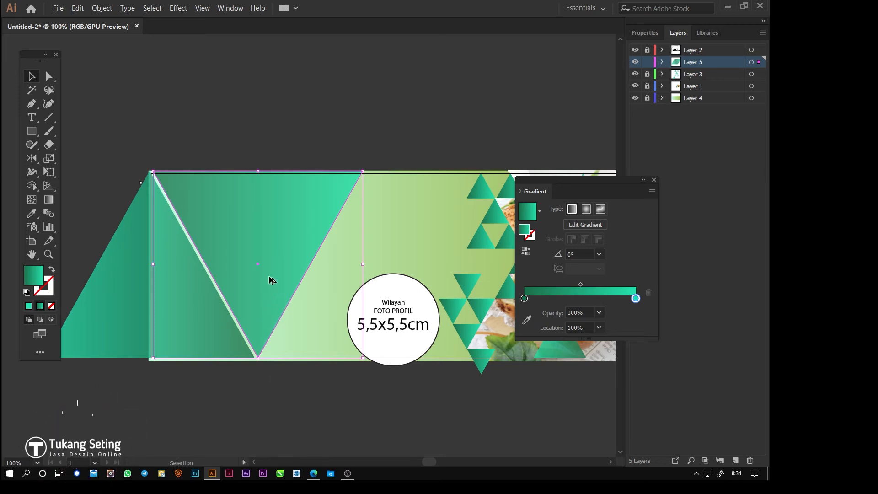
drag(269, 280, 303, 219)
drag(397, 109, 325, 204)
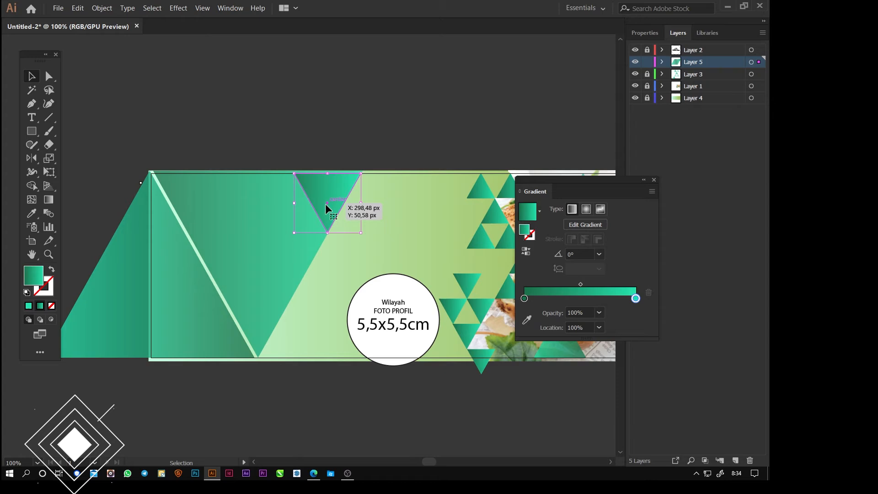
Step: Duplicate the small inverted triangle, rotate the copy upright, and place it at the banner's bottom edge beside the large inverted triangle's tip
scroll(305, 220, up, 2)
scroll(345, 185, up, 3)
scroll(348, 185, down, 4)
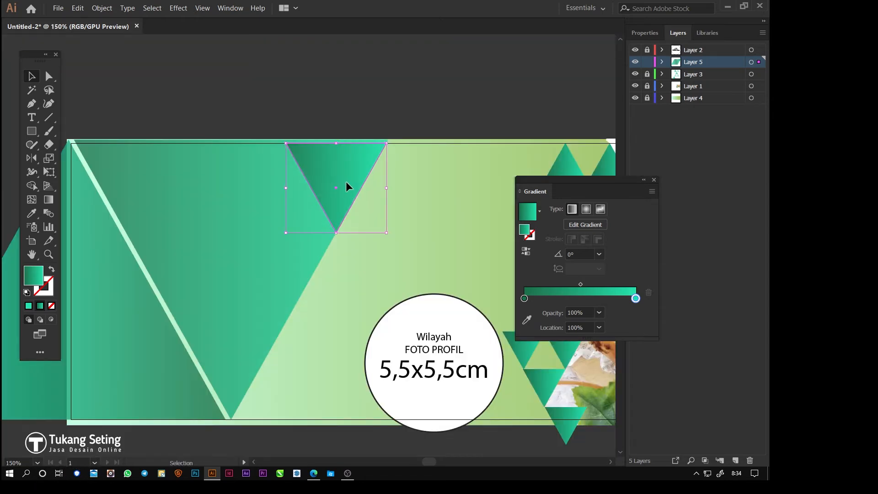
drag(346, 185, 259, 266)
drag(216, 227, 185, 271)
drag(249, 298, 279, 404)
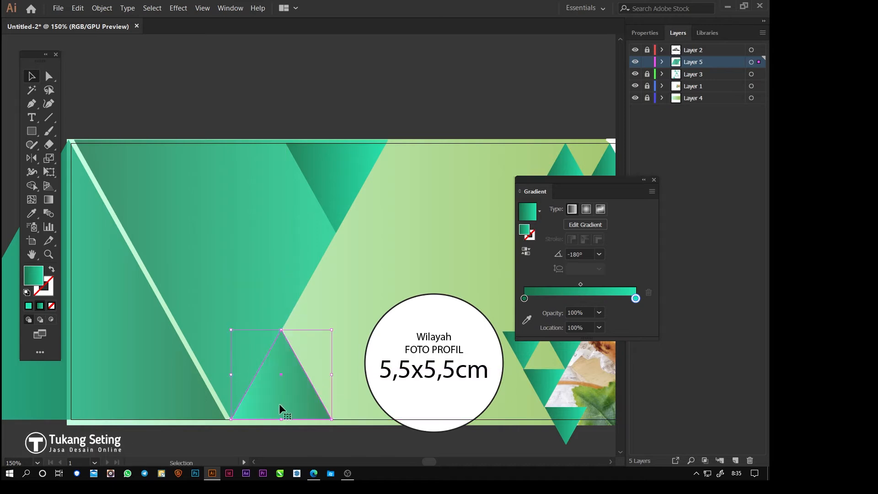
click(328, 76)
Step: Duplicate the small bottom triangle twice, fitting one upright against the diagonal gap's left side and one inverted against its right side
click(282, 394)
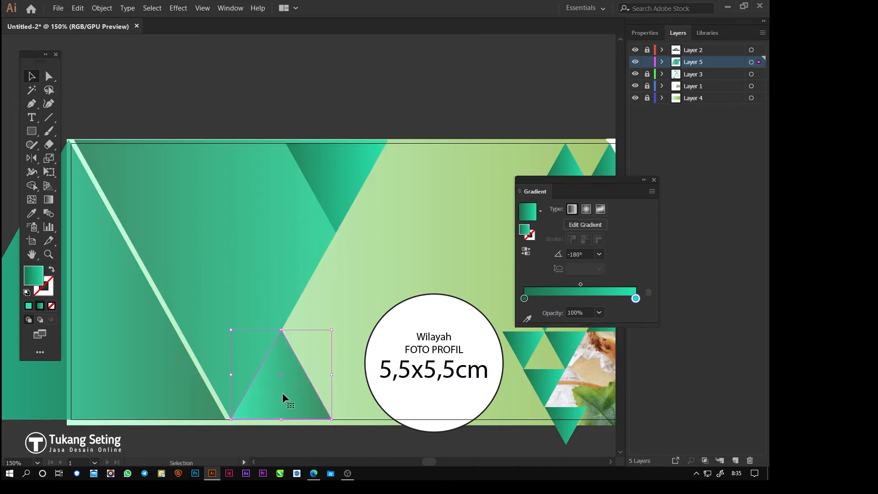
drag(293, 396, 167, 302)
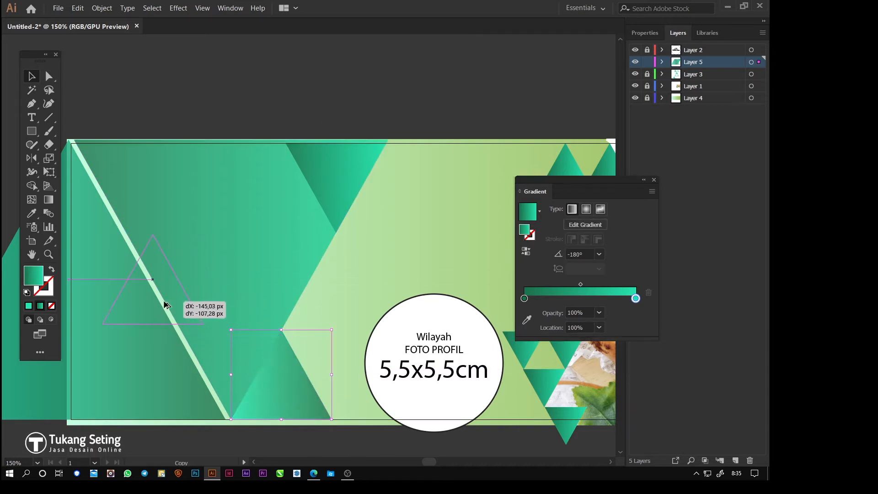
drag(164, 304, 163, 303)
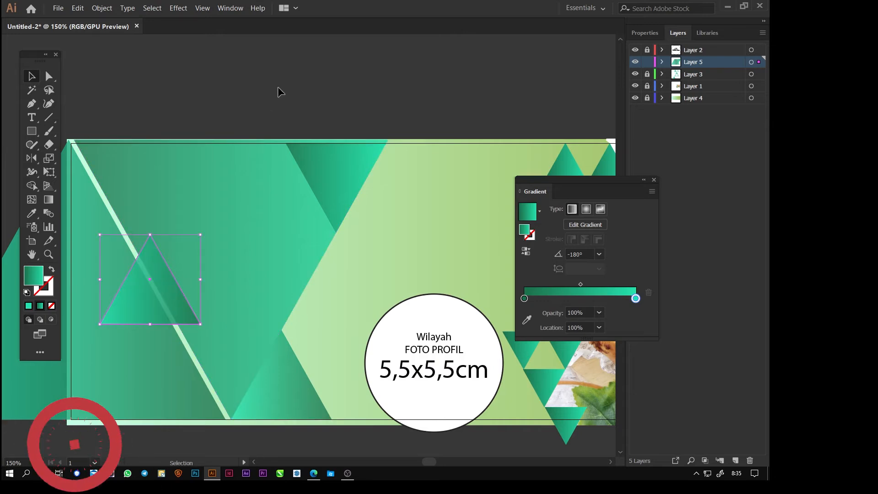
drag(200, 234, 338, 153)
scroll(139, 310, up, 3)
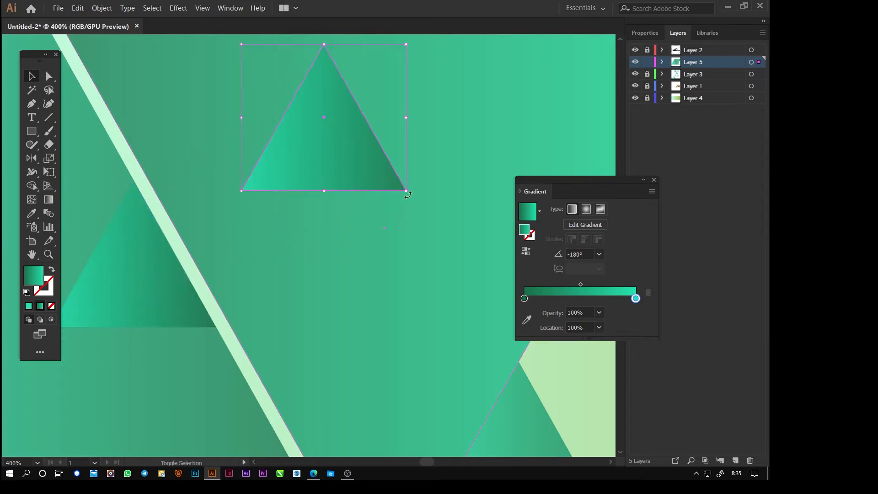
drag(278, 101, 279, 381)
scroll(309, 344, down, 4)
click(334, 163)
drag(434, 171, 300, 85)
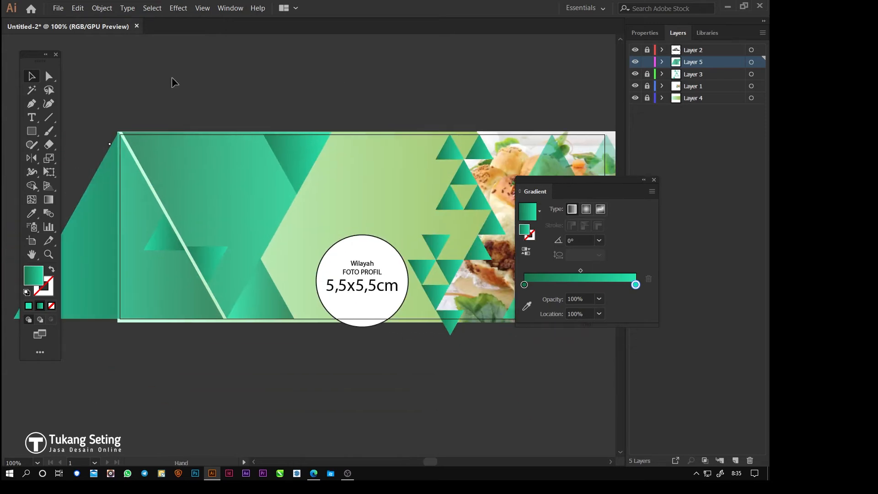
Step: Place the toasted sandwich photo from the Bahan folder over the banner's left part and scale it to about the banner's height
click(59, 8)
click(73, 170)
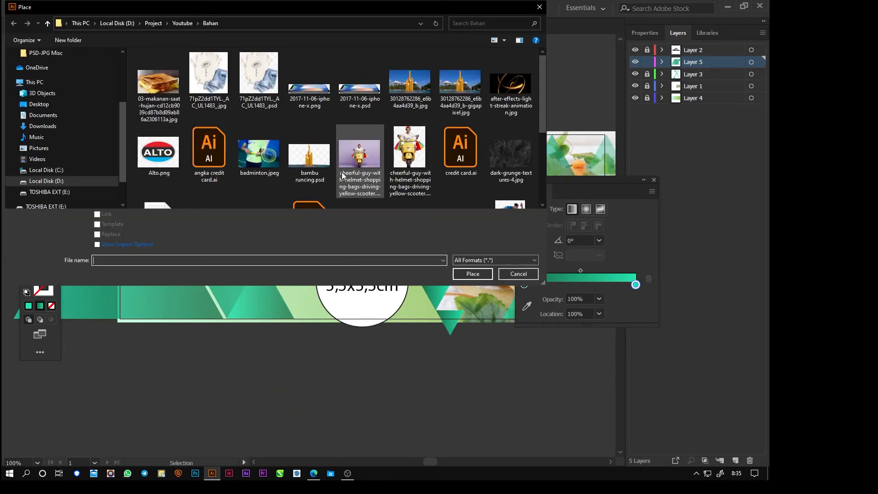
double_click(163, 85)
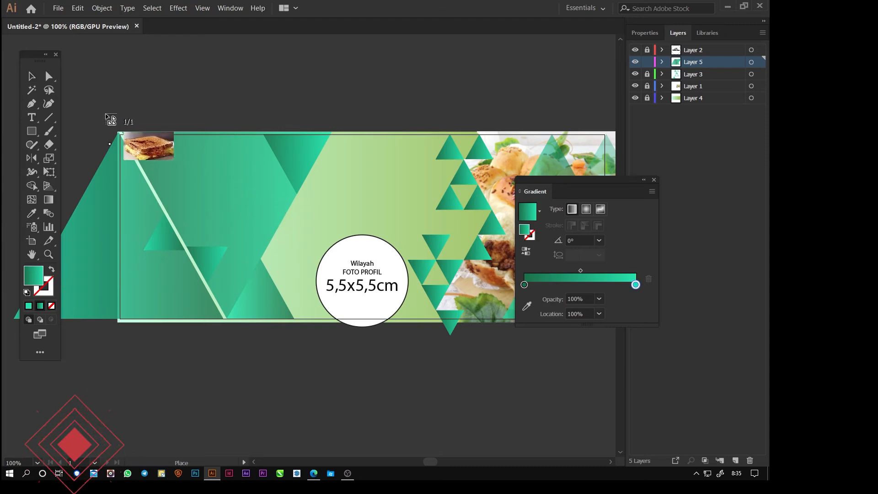
drag(384, 293, 469, 319)
drag(469, 114, 436, 112)
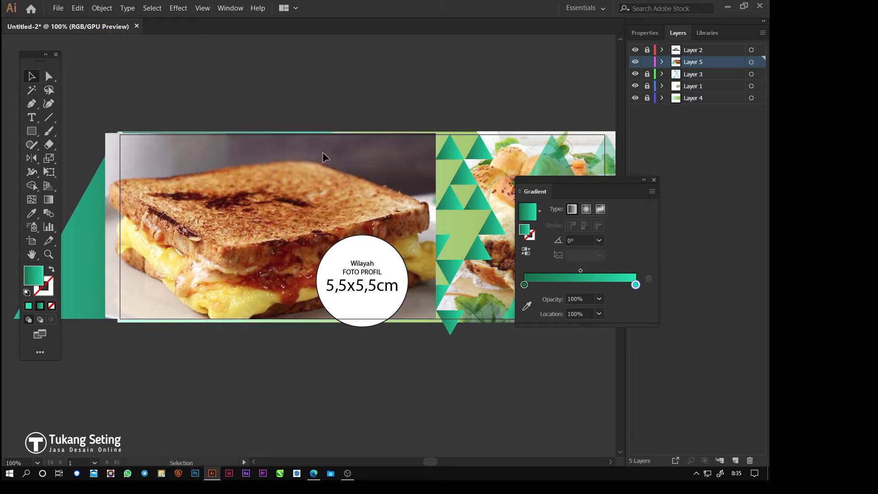
Step: Send the sandwich photo behind the triangles on Layer 5 and try clipping it with the large inverted triangle
key(ctrl+shift+[)
click(244, 179)
shift+click(382, 183)
key(a)
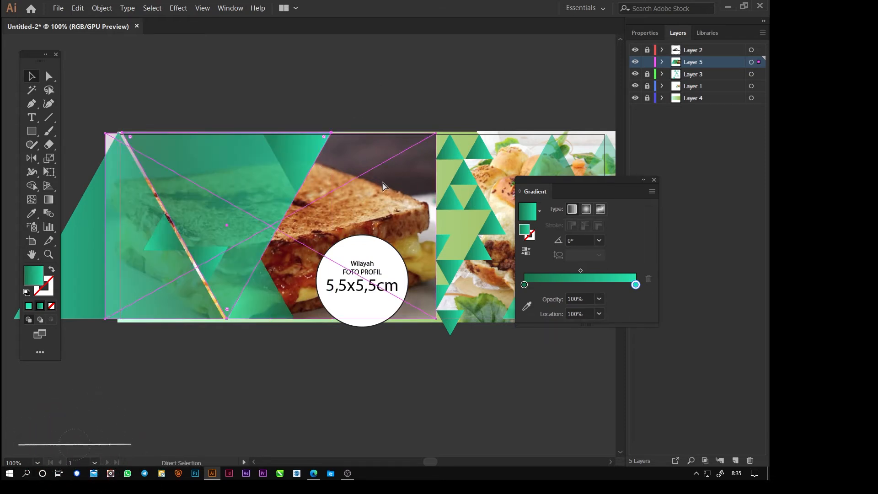
key(ctrl+7)
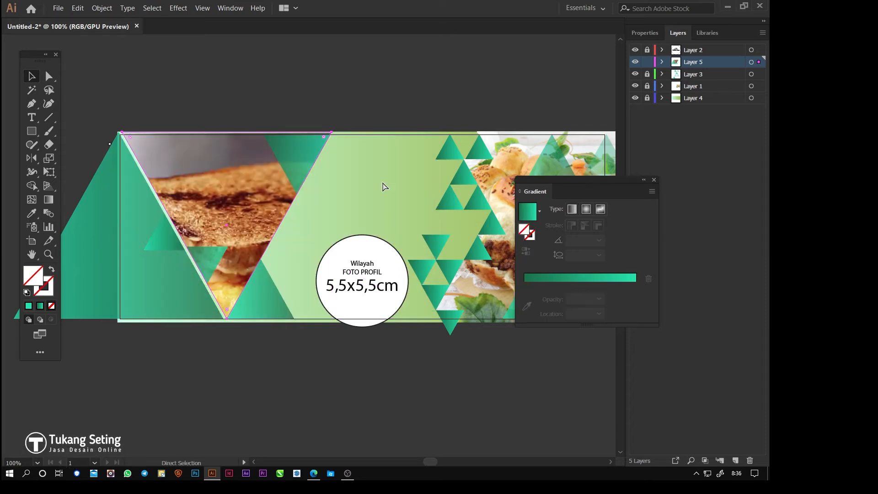
Step: Undo the sandwich clipping mask and try shifting the photo horizontally along the banner
key(ctrl+z)
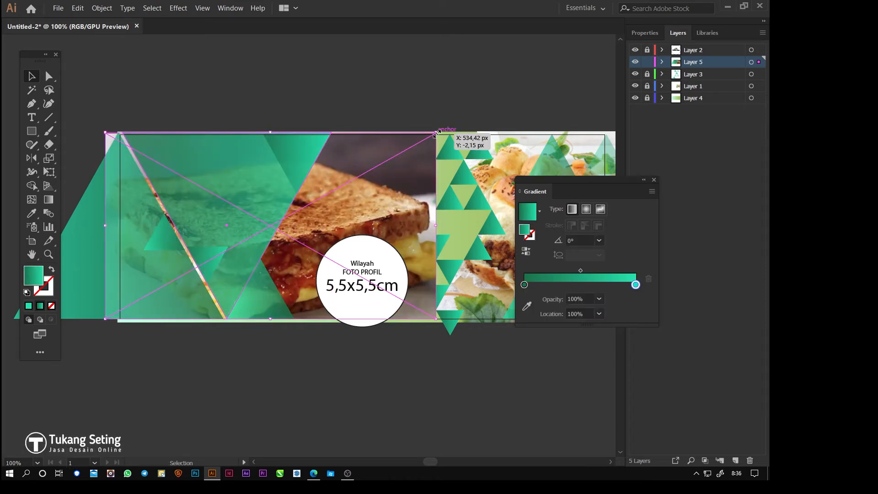
drag(392, 161, 287, 162)
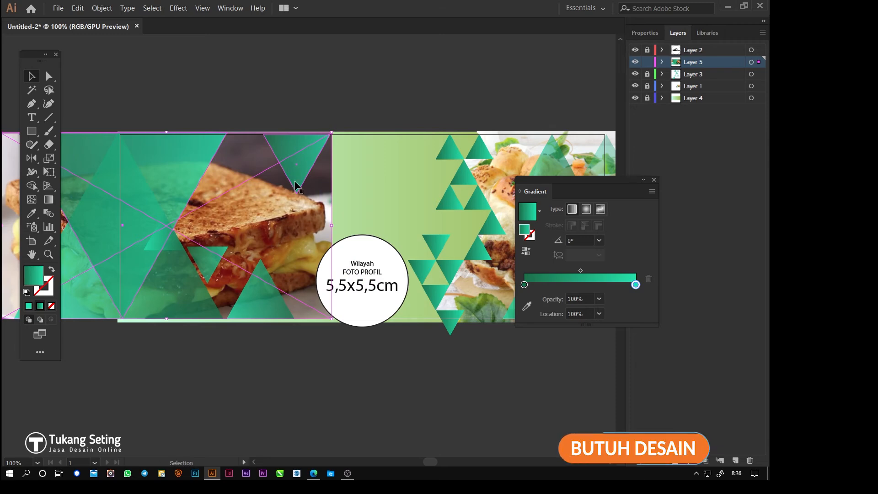
drag(312, 223, 429, 223)
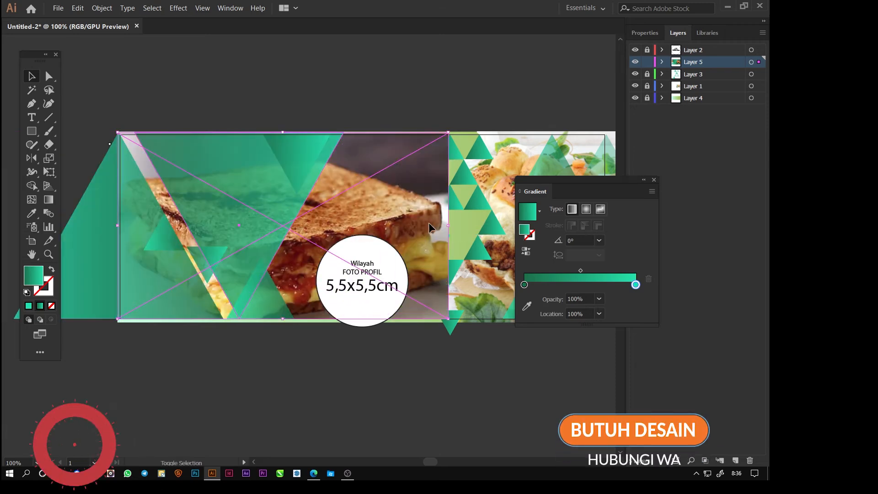
Step: Undo the recent position and stacking changes, and delete the sandwich photo from Layer 5
key(Delete)
key(ctrl+z)
key(ctrl+z)
key(ctrl+z)
key(ctrl+z)
click(394, 124)
click(394, 173)
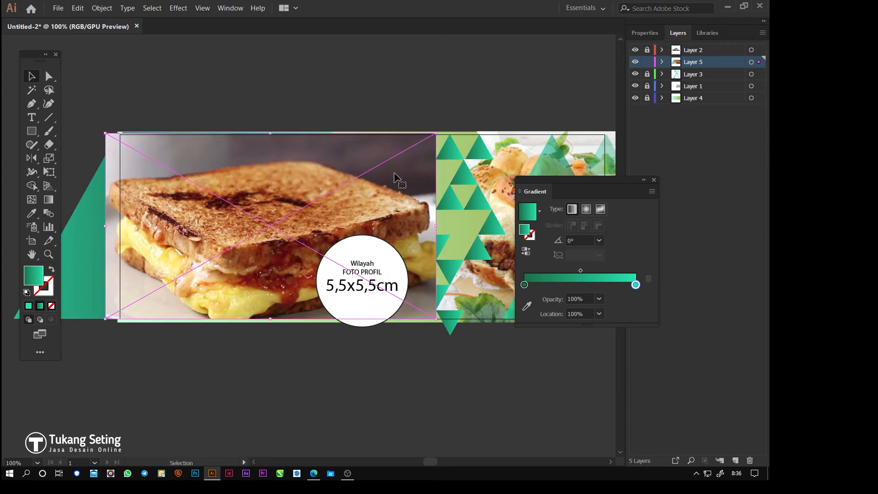
key(Delete)
Step: Place the hot dogs and fries photo from the Bahan folder and scale it to the banner's height
click(58, 8)
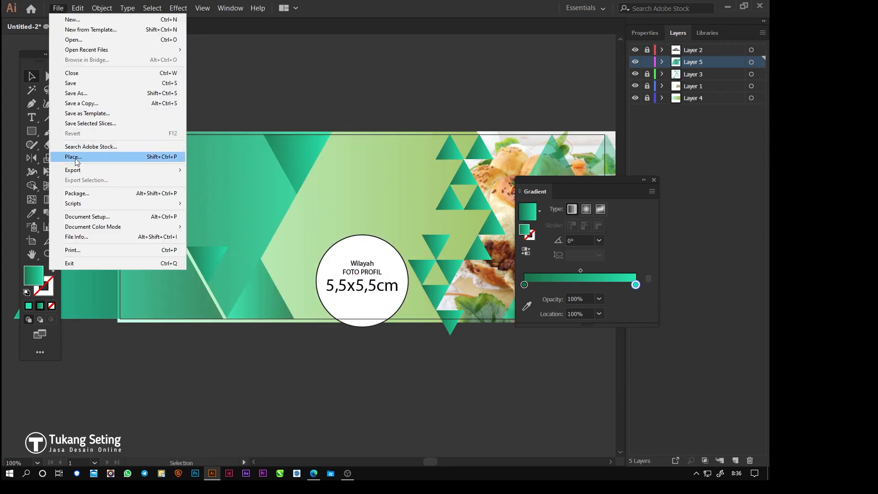
click(75, 155)
drag(541, 88, 543, 142)
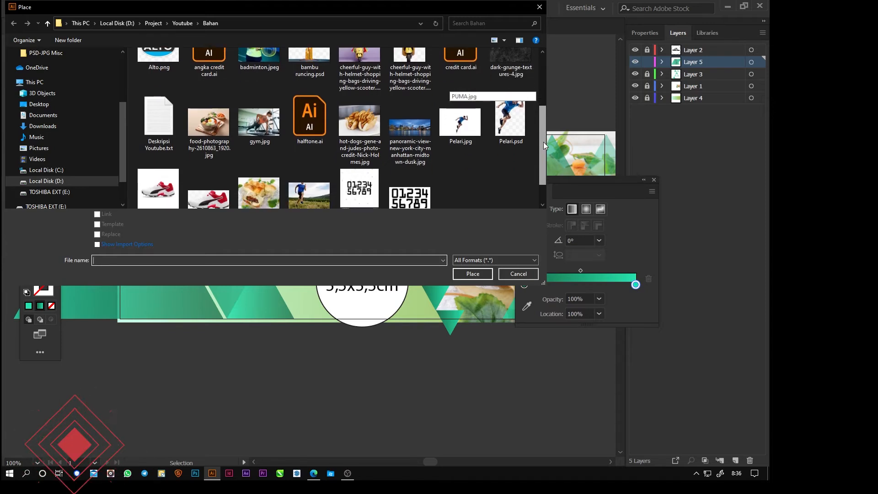
double_click(372, 127)
drag(372, 125, 281, 194)
drag(373, 196, 539, 328)
drag(540, 126, 531, 131)
Step: Position the hot dog photo behind the large inverted triangle and clip it to that triangle's shape
drag(483, 178, 300, 179)
key(ctrl+shift+[)
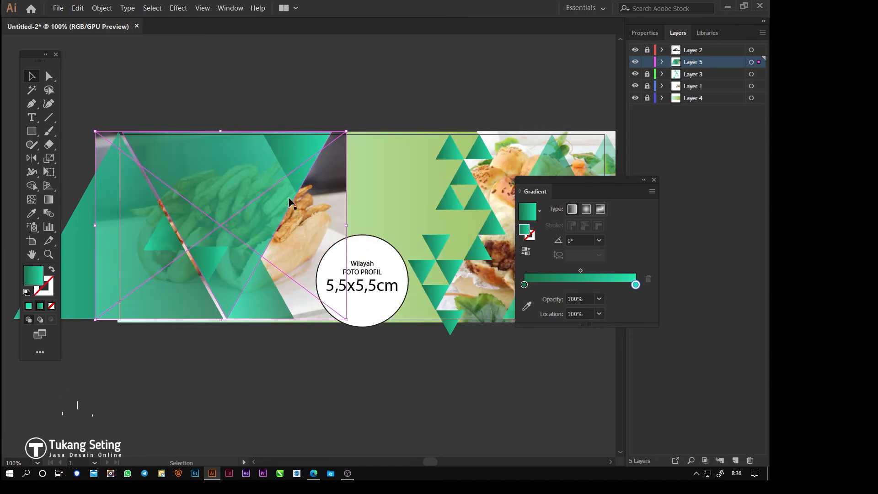
key(ctrl+7)
click(303, 101)
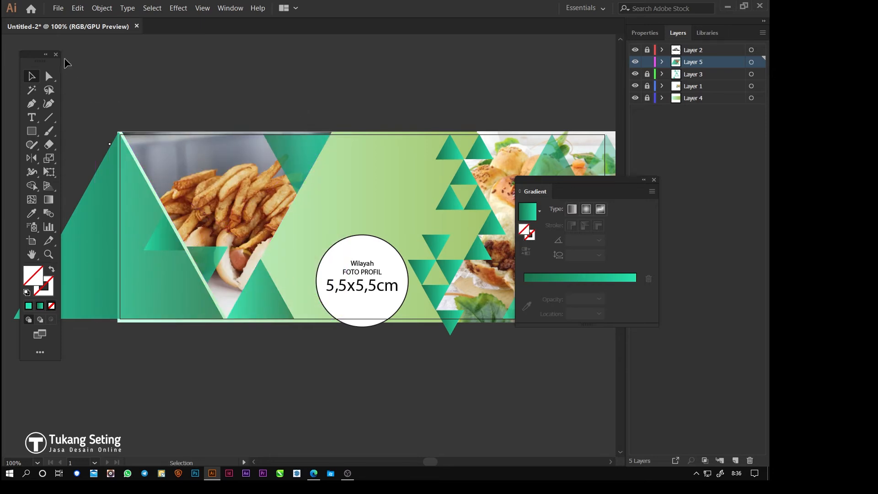
Step: Place food-photography-2610863_1920.jpg over the banner's left end, enlarged to extend past the banner's bottom edge
click(58, 9)
click(93, 156)
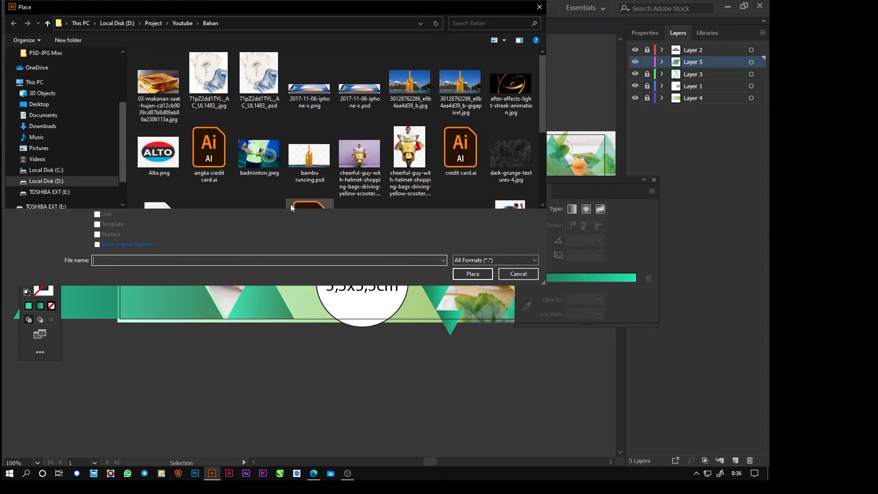
scroll(377, 169, down, 3)
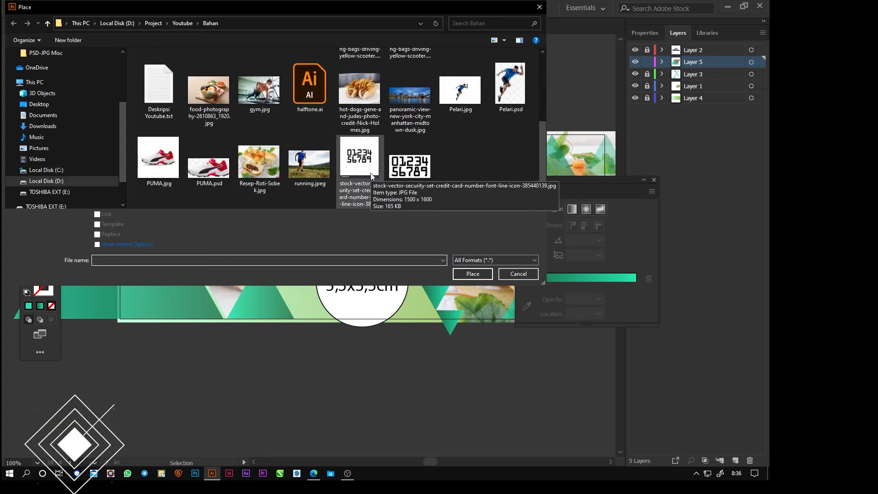
click(218, 99)
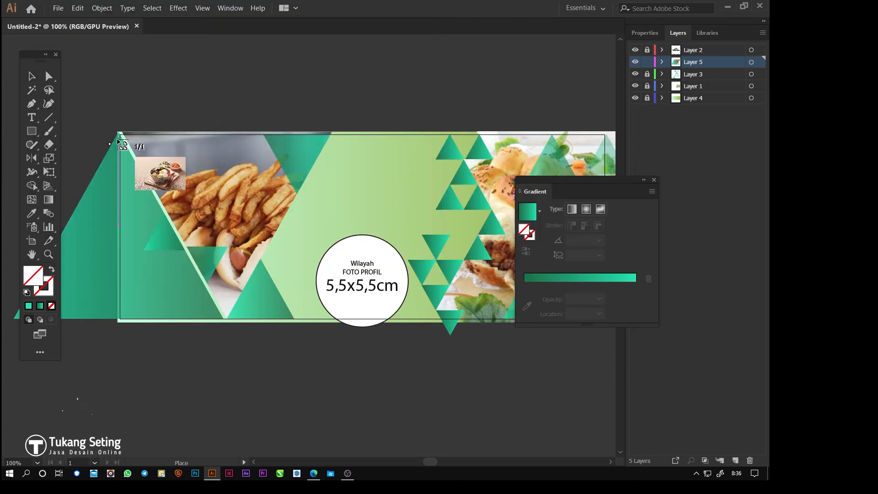
drag(118, 132, 102, 316)
click(32, 78)
drag(119, 321, 32, 373)
Step: Send the rice bowl photo behind the other shapes, shift it left, and clip it with the large upright triangle
key(ctrl+shift+[)
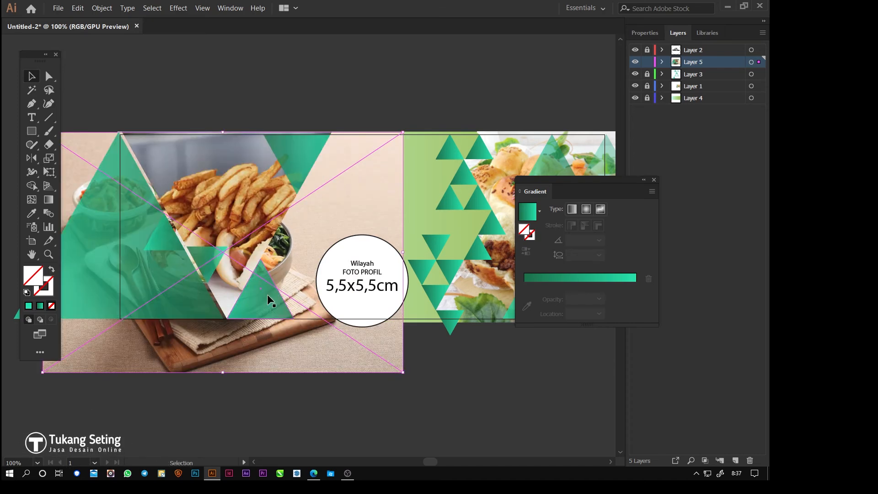
drag(263, 346, 203, 347)
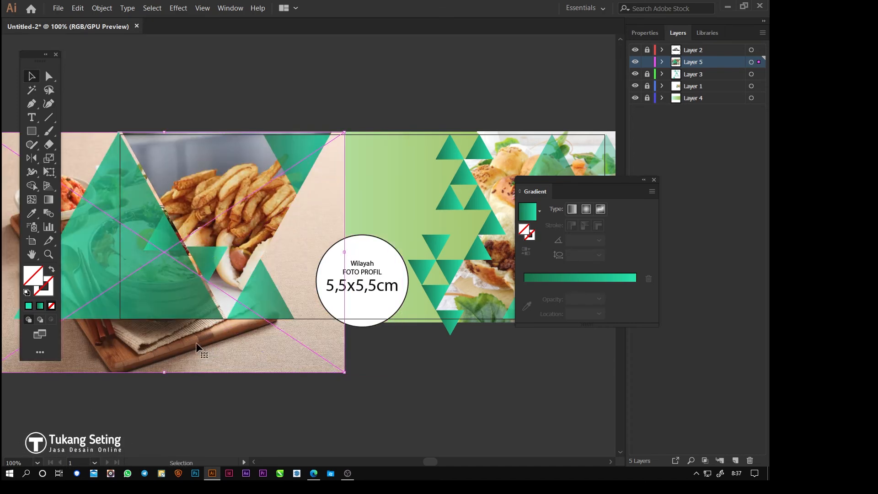
shift+click(185, 309)
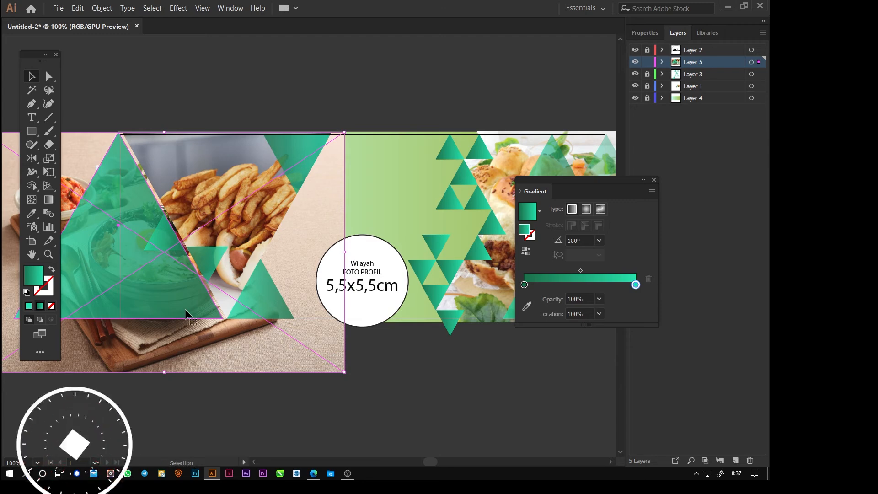
key(ctrl+7)
click(238, 359)
Step: Close the gradient settings, lock Layer 5, and add a new layer directly above it
drag(351, 356, 315, 303)
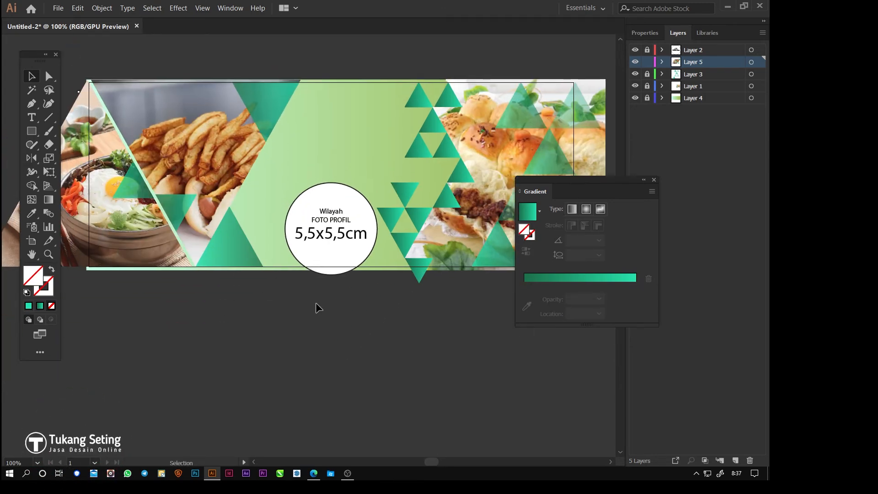
drag(367, 295, 368, 326)
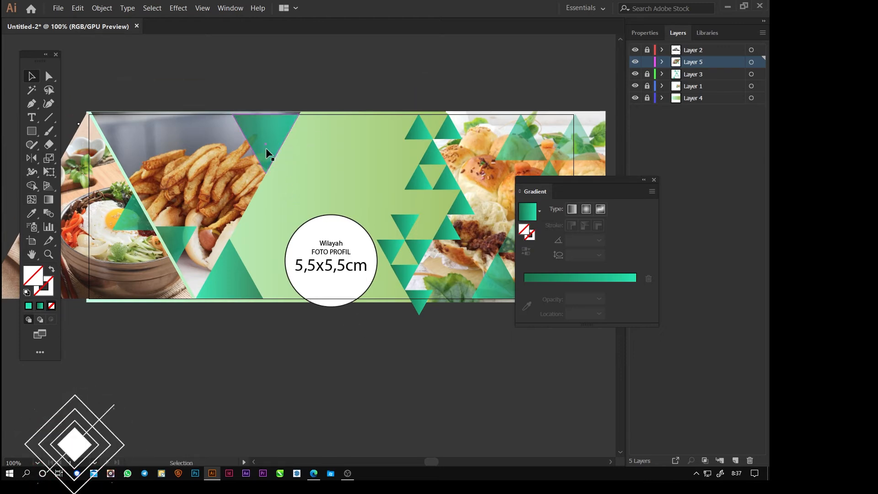
mouse_move(346, 157)
mouse_down()
mouse_move(278, 141)
mouse_move(294, 121)
mouse_move(346, 168)
mouse_up()
click(654, 179)
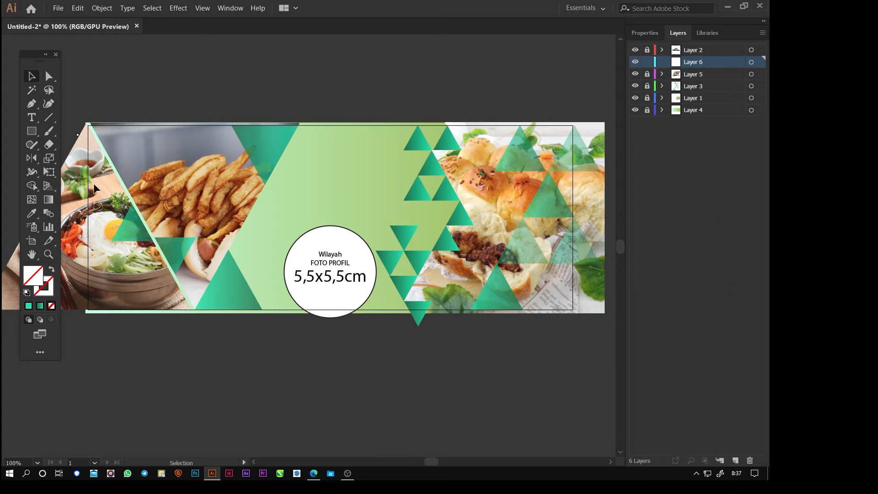
Step: Add the text "TOKO SETING" below the banner on Layer 6 and change its first word to "DAPUR"
click(32, 104)
click(329, 218)
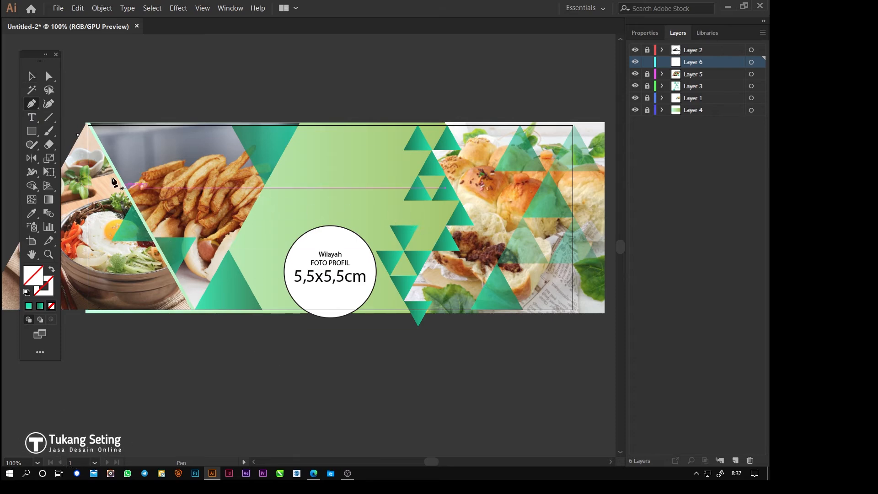
click(32, 120)
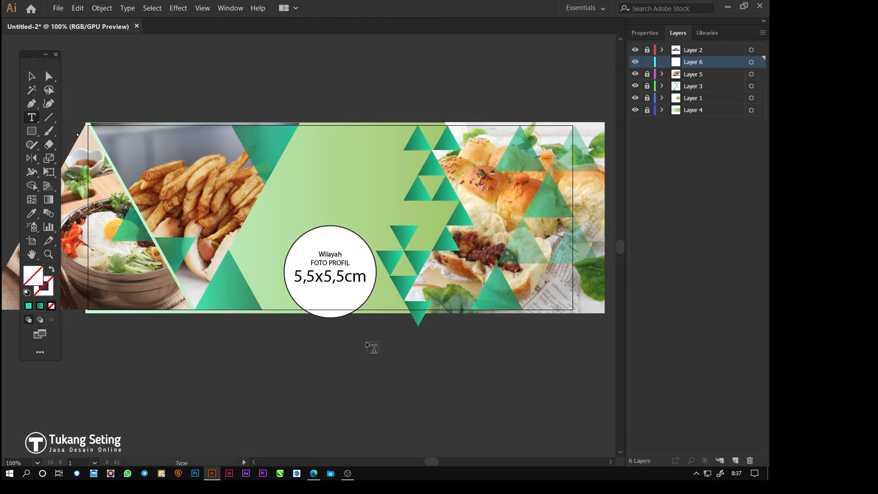
click(326, 361)
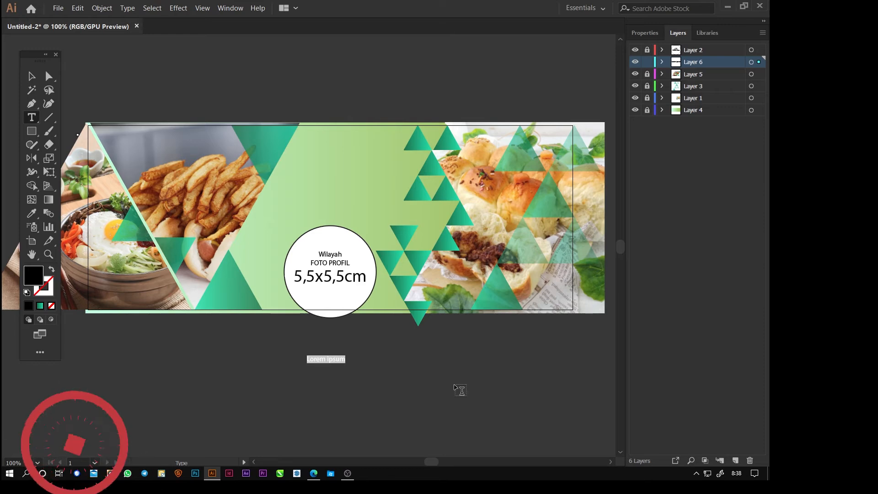
text(TOKO SETING)
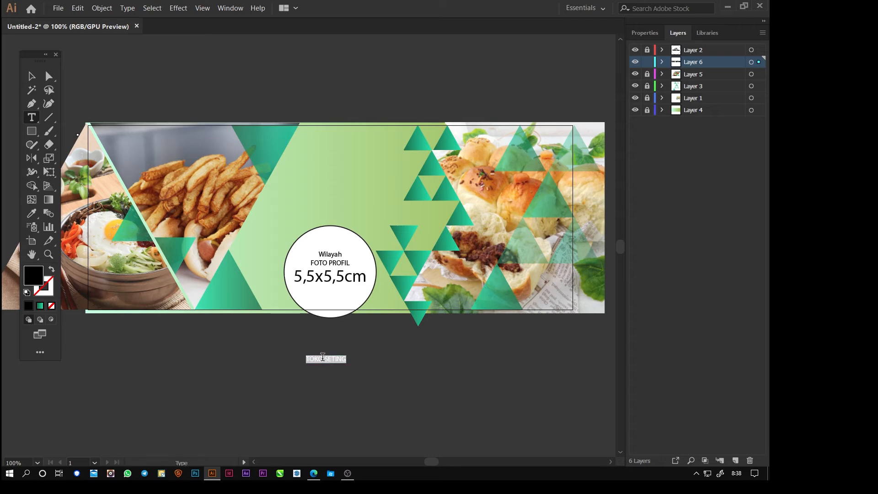
drag(323, 357, 305, 359)
text(DAPUR)
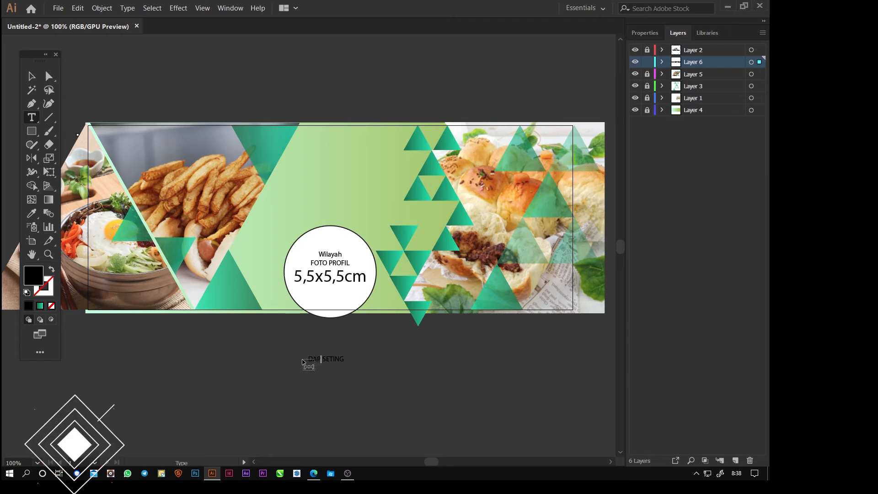
Step: Browse the available font families for the selected DAPUR SETING text, comparing their previews
click(645, 32)
click(752, 254)
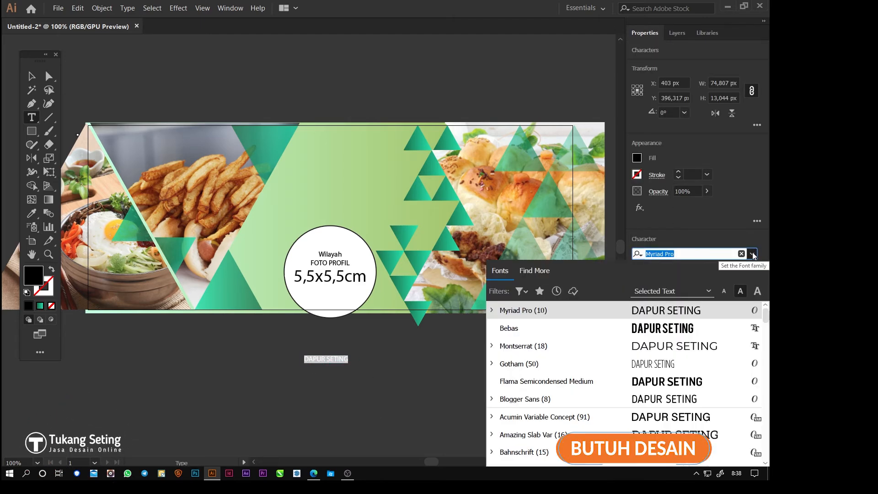
scroll(691, 378, down, 5)
scroll(692, 377, down, 10)
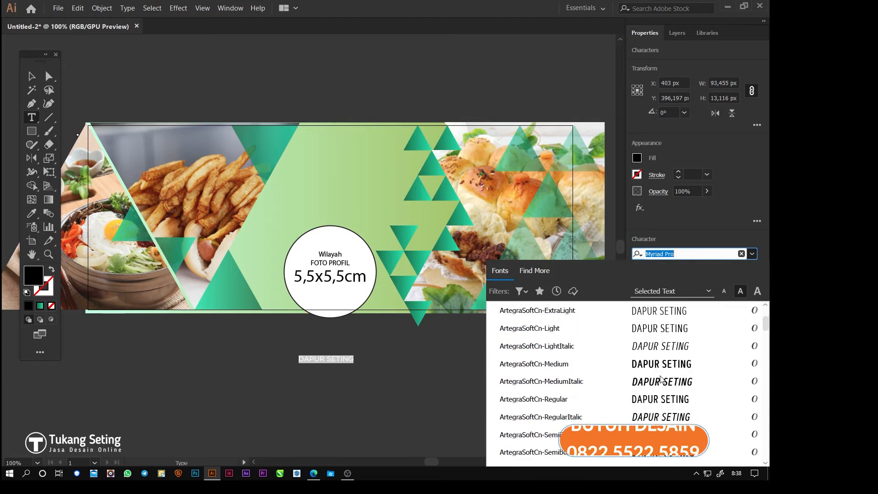
scroll(659, 379, down, 10)
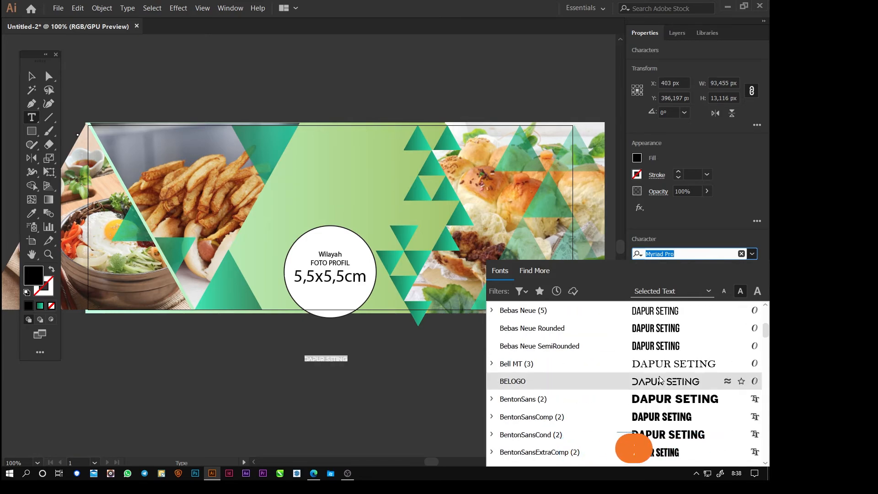
scroll(659, 378, down, 10)
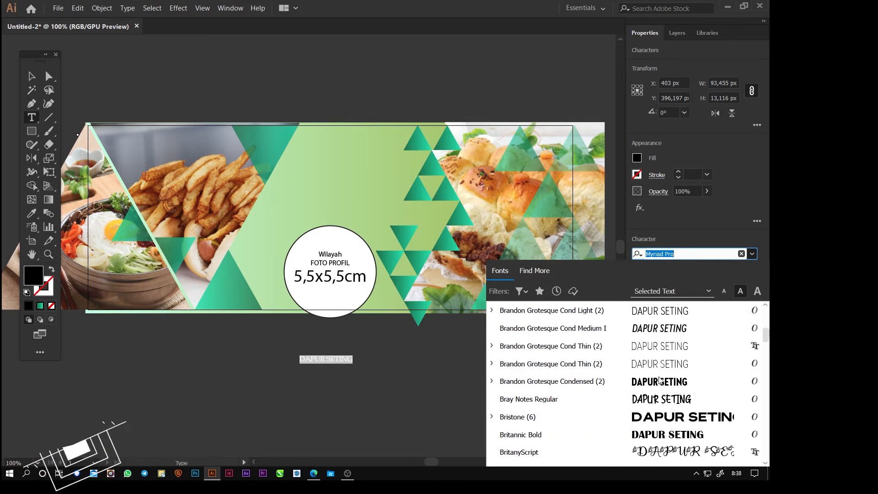
scroll(659, 378, down, 6)
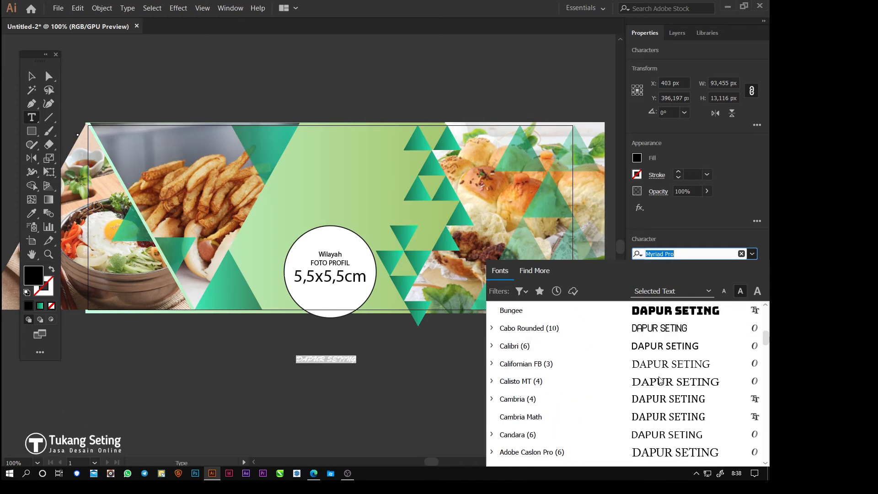
scroll(659, 378, down, 10)
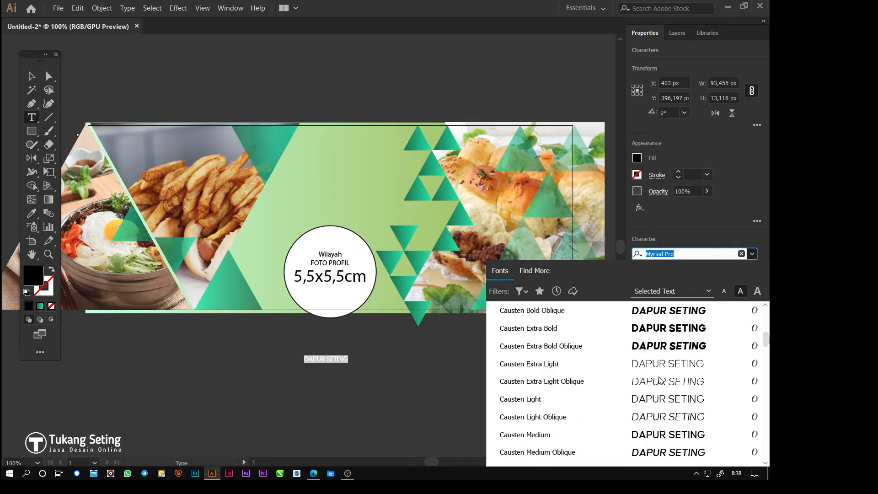
scroll(659, 378, down, 10)
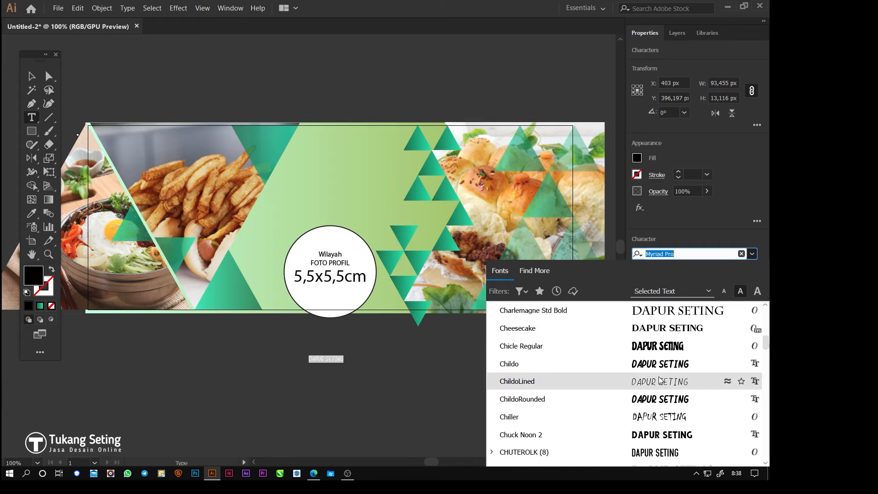
scroll(659, 378, down, 10)
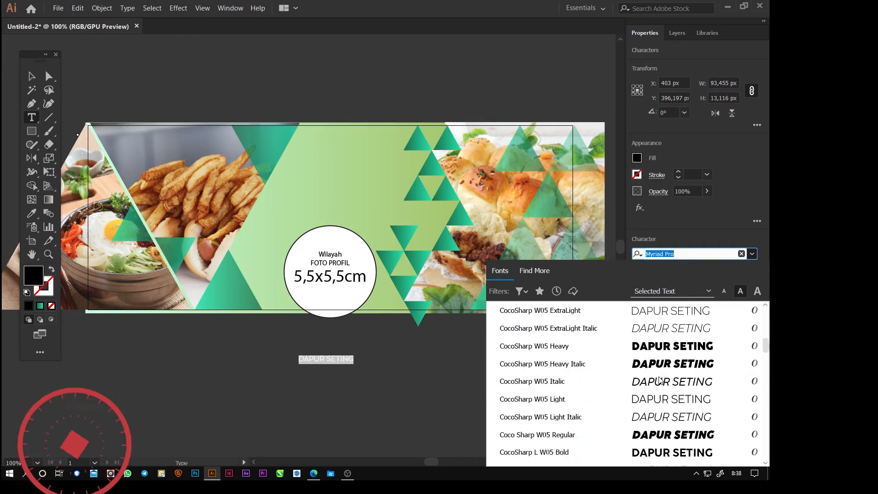
scroll(659, 381, down, 10)
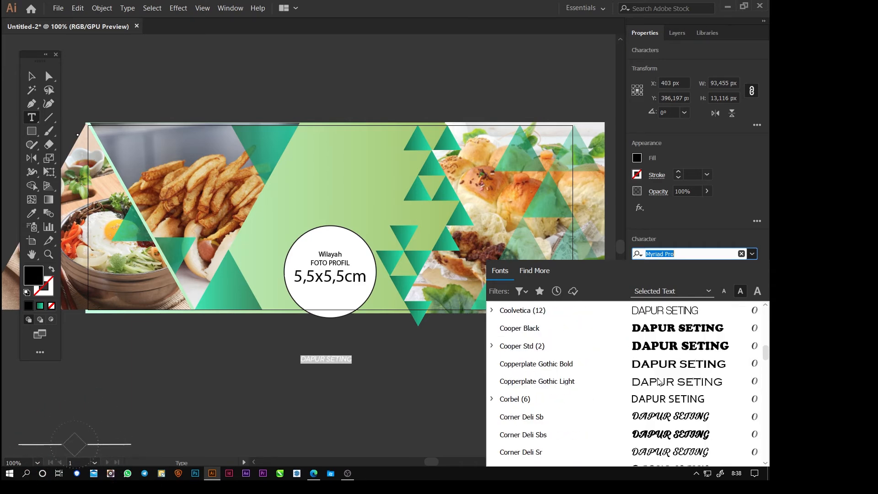
scroll(658, 381, down, 10)
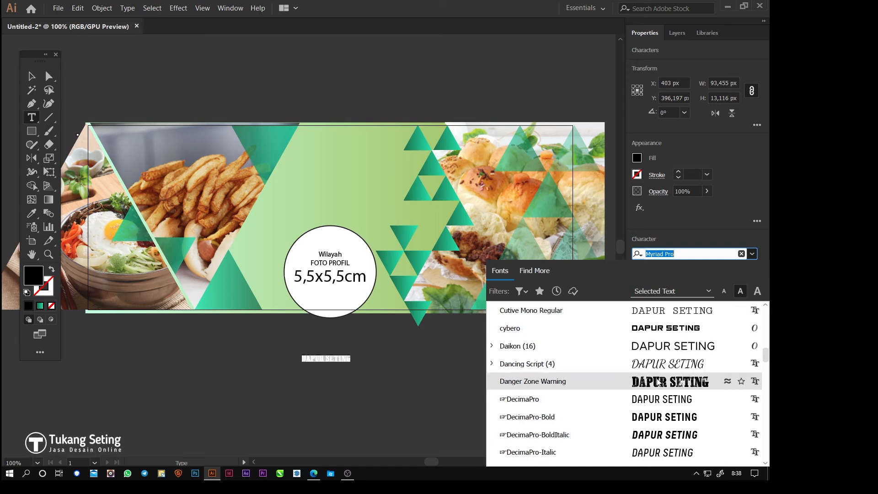
scroll(658, 382, down, 10)
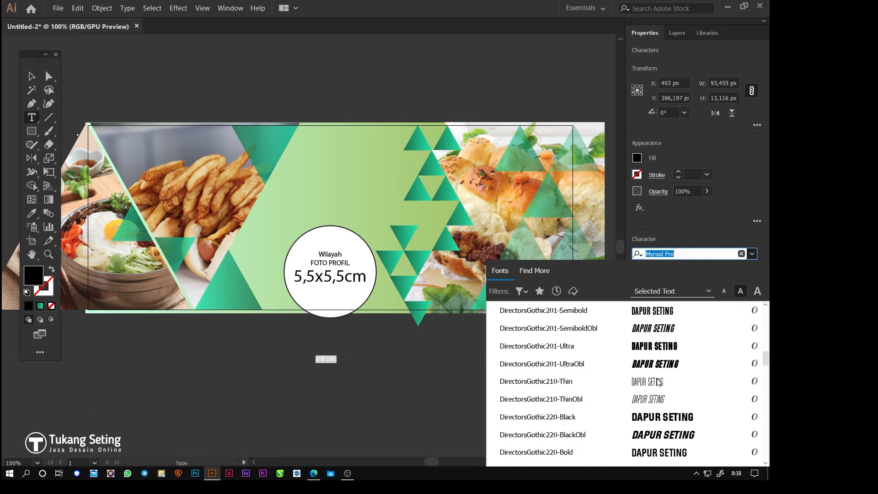
scroll(657, 381, down, 2)
Step: Search the fonts for "blacksmith" and apply Blacksmith Regular to the DAPUR SETING text
text(black)
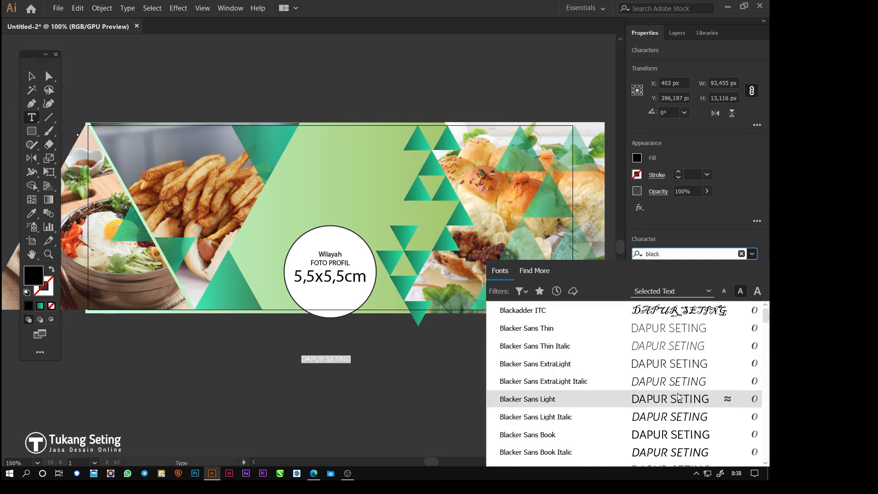
text(smith)
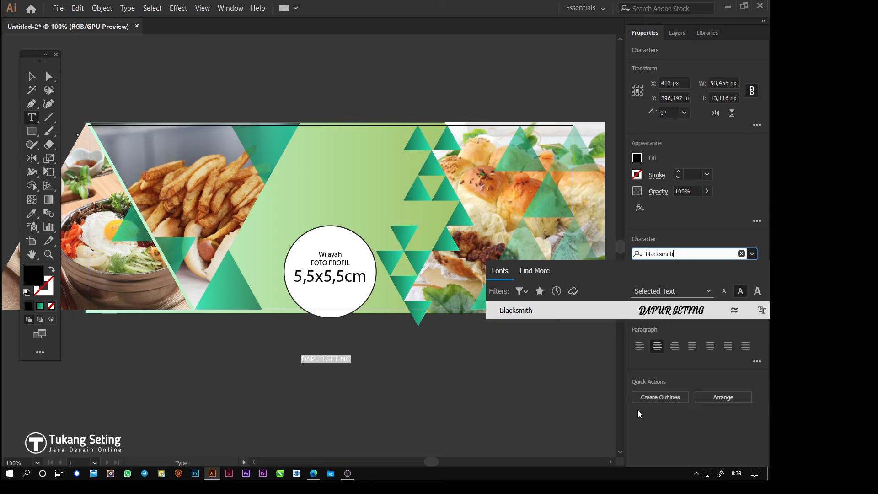
click(552, 313)
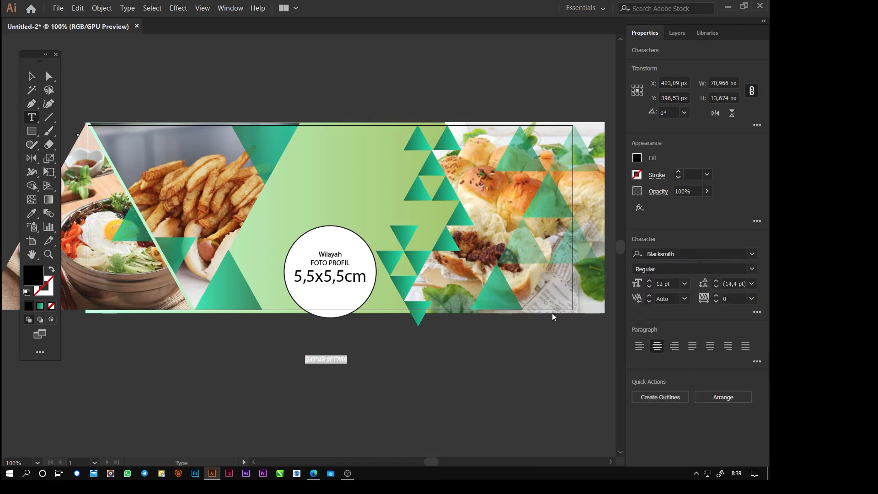
Step: Change the case of the selected title text to title case so it reads "Dapur Seting"
key(ctrl+shift+k)
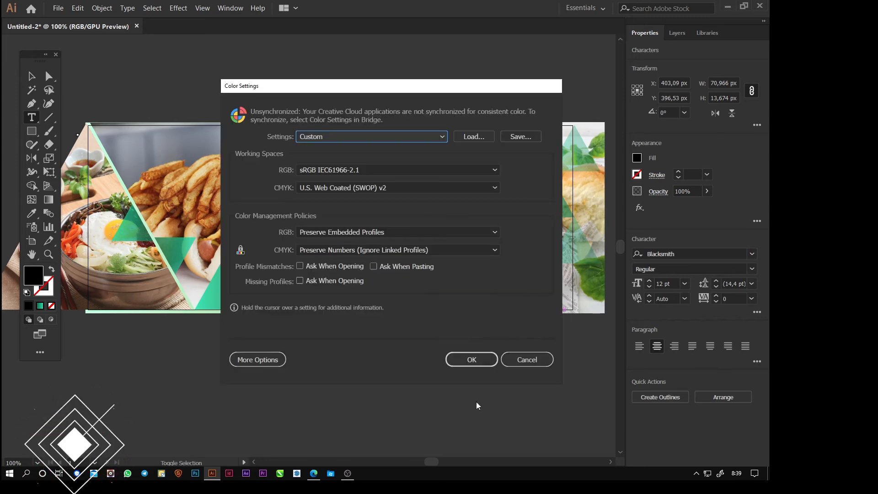
click(526, 359)
click(127, 7)
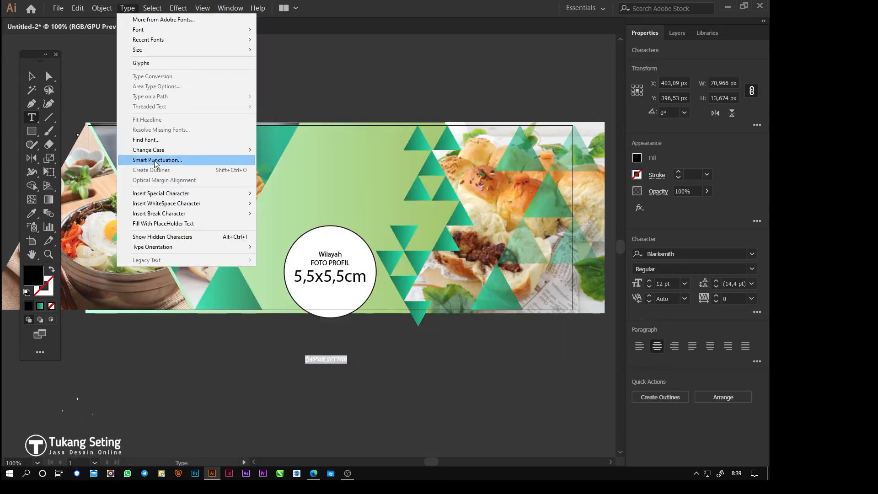
mouse_move(158, 153)
click(304, 170)
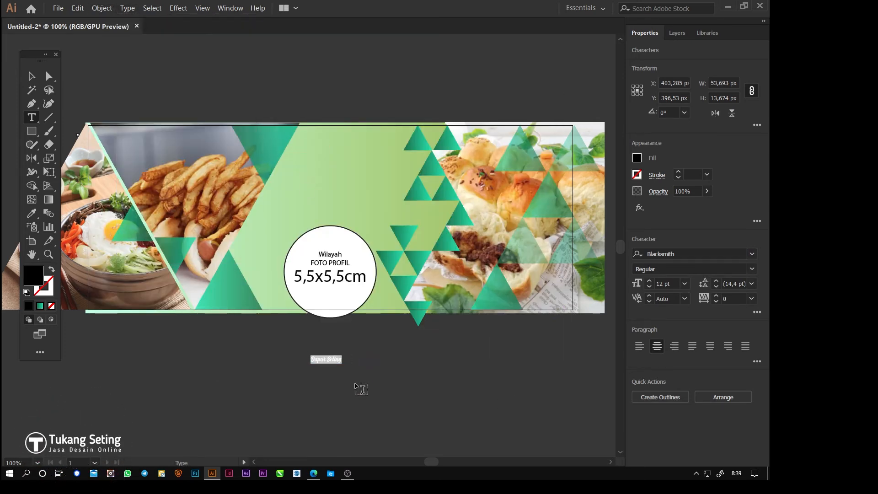
Step: Enlarge the "Dapur Seting" text to about 297 px wide and place it above the profile-photo circle on the banner
key(Escape)
drag(344, 354, 416, 336)
drag(382, 366, 364, 172)
click(382, 166)
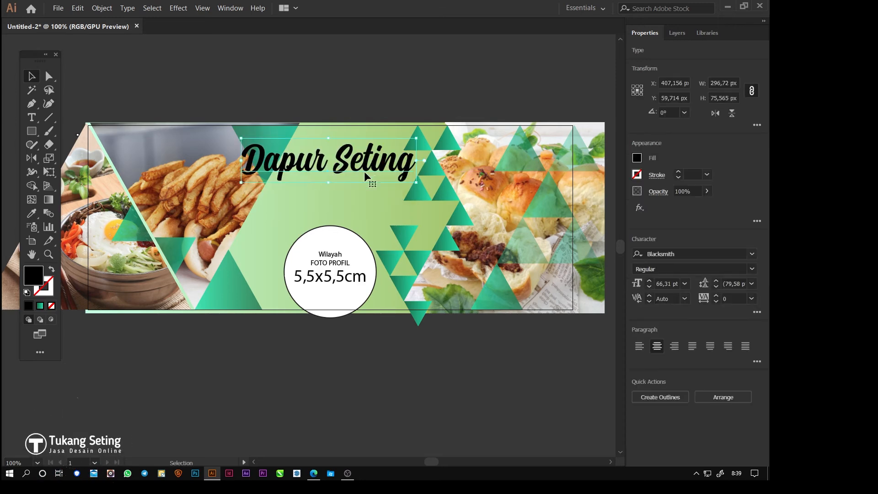
Step: Open the title's Appearance settings, add a new stroke, and place it below the Characters entry
scroll(327, 177, up, 2)
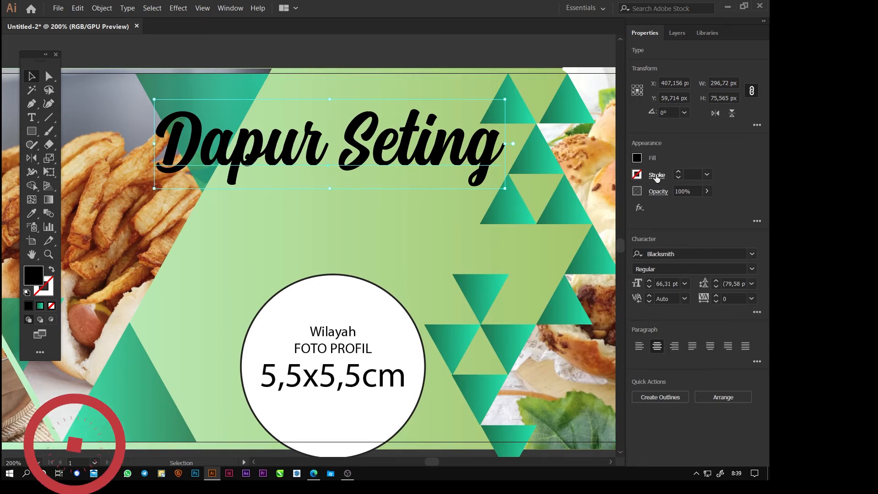
click(233, 13)
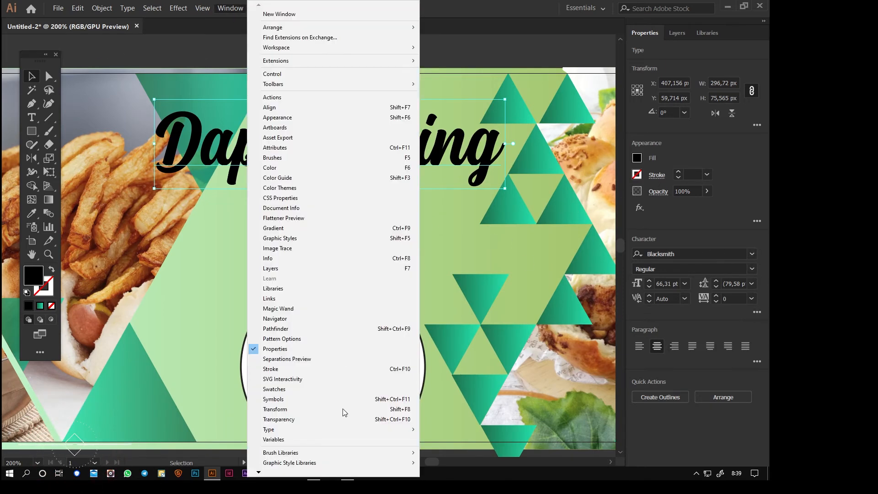
click(280, 118)
drag(622, 45, 502, 253)
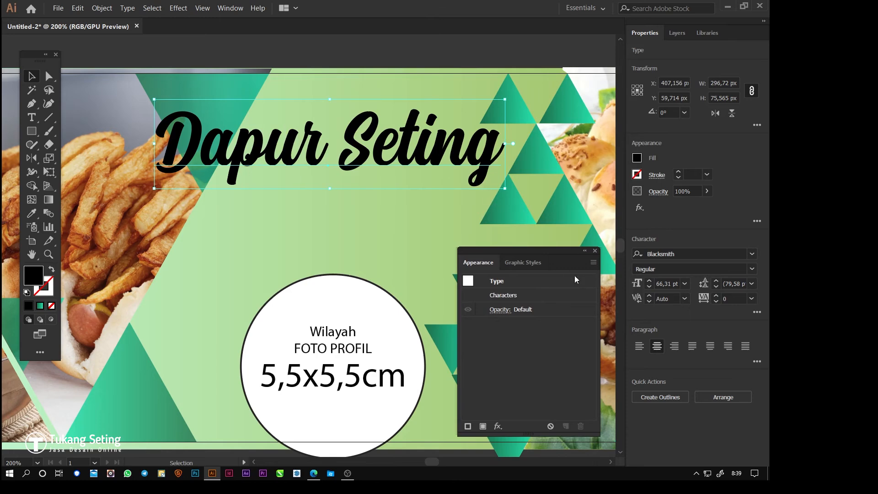
click(593, 262)
click(618, 270)
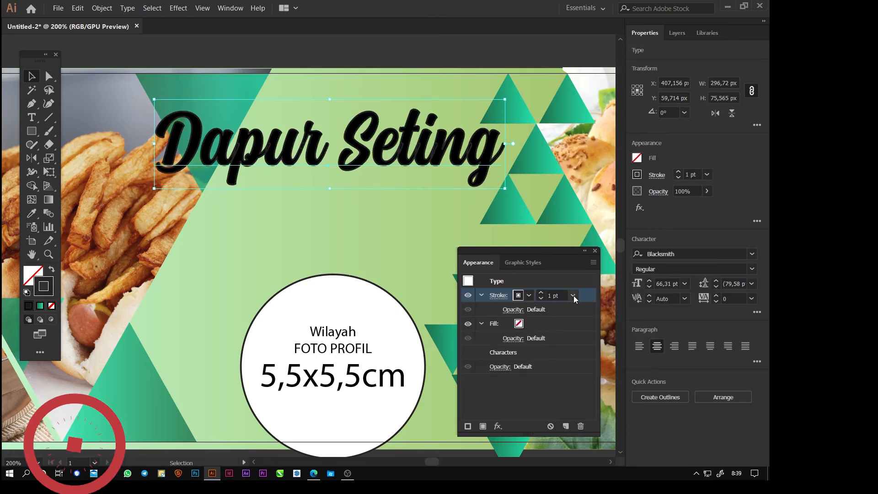
drag(585, 300, 565, 361)
Step: Make the title's stroke white and set its weight to 3 pt
click(528, 339)
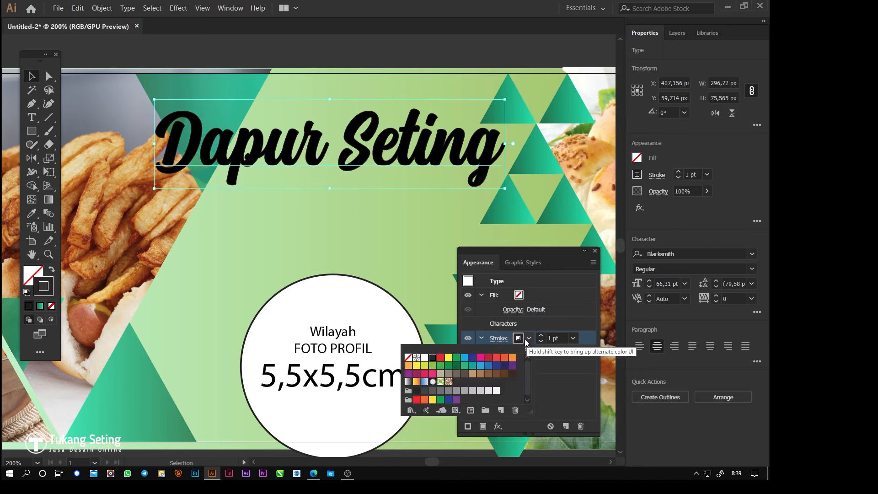
click(425, 359)
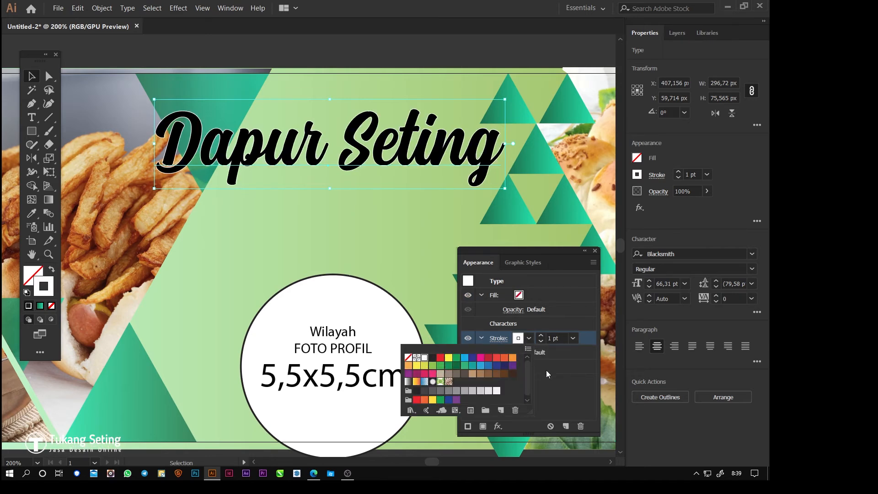
click(555, 379)
click(541, 335)
click(541, 336)
click(541, 335)
click(540, 342)
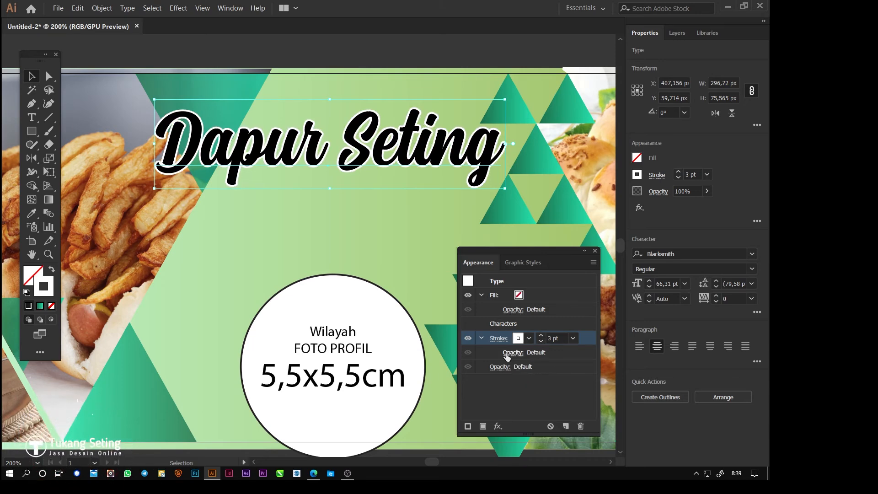
Step: Apply a Multiply drop shadow to the title's white stroke with 30% opacity, 7 px X and Y offsets, and 5 px blur
click(592, 263)
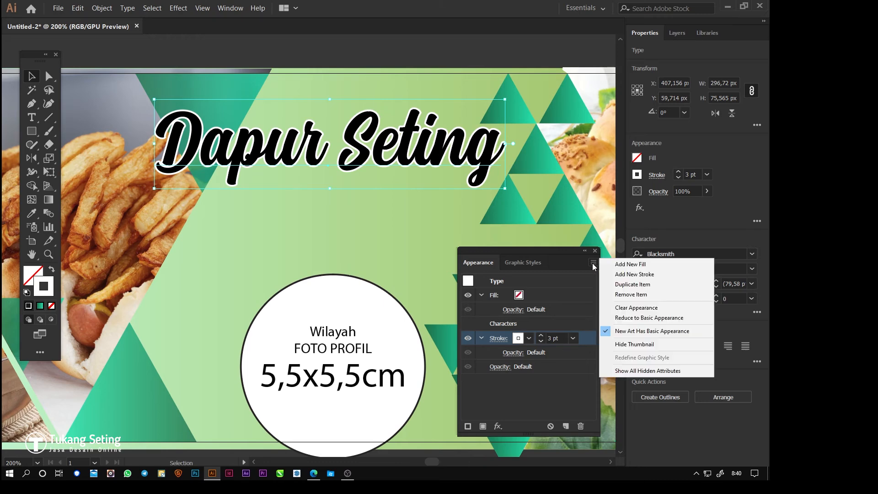
click(498, 426)
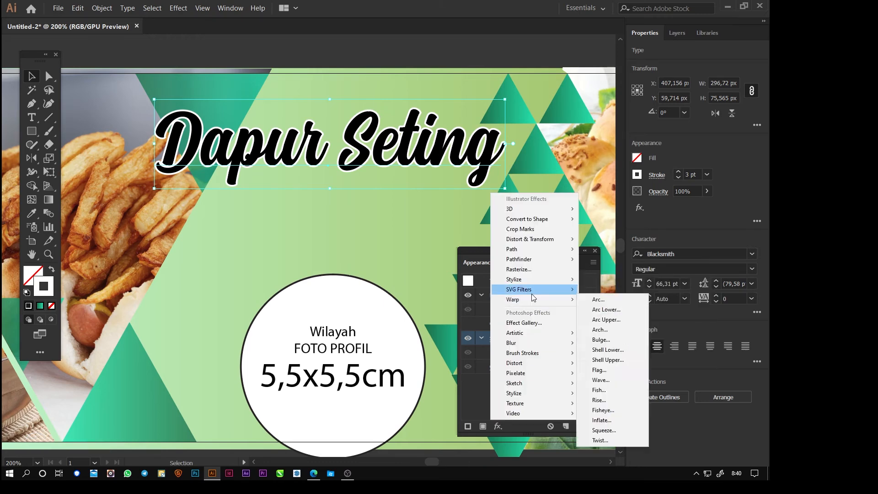
mouse_move(531, 288)
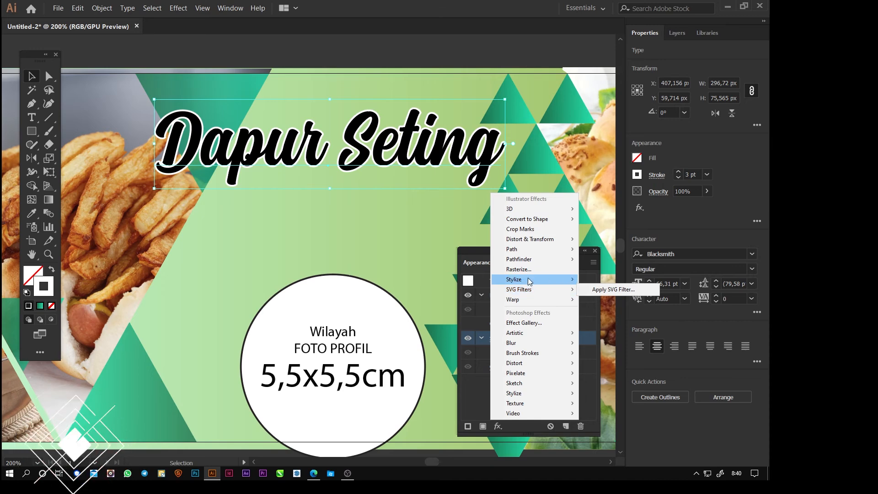
click(610, 281)
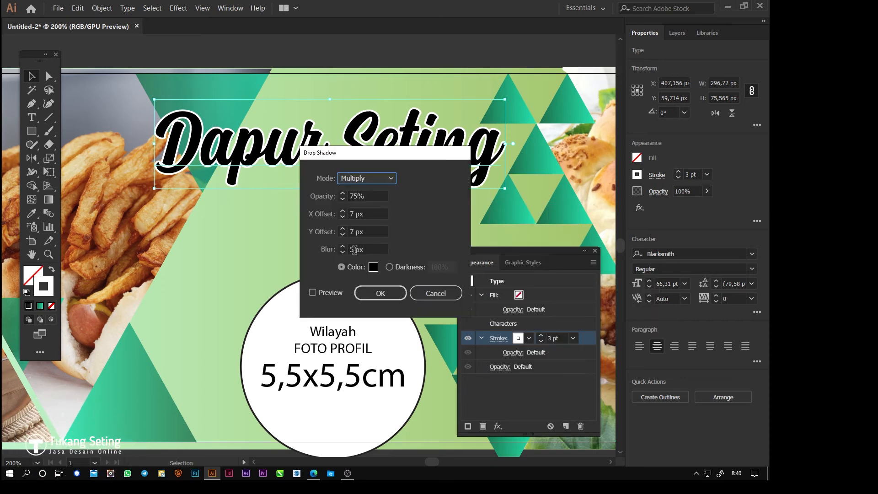
drag(347, 151, 153, 238)
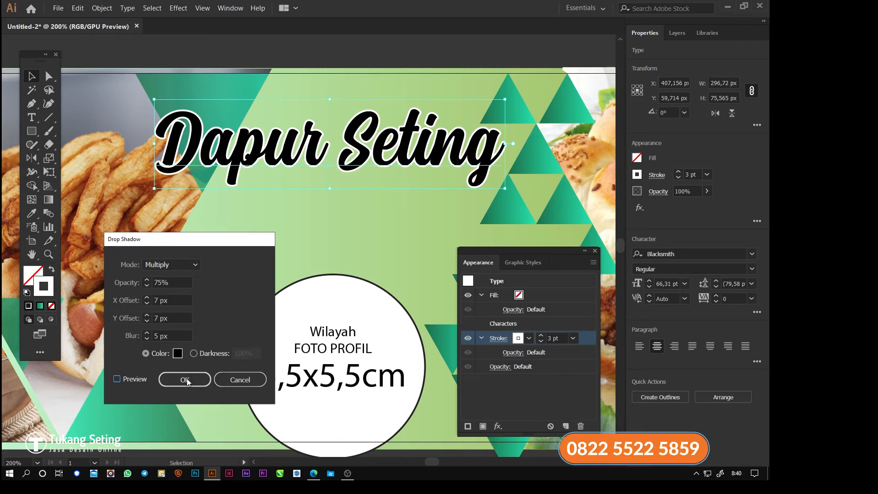
key(space)
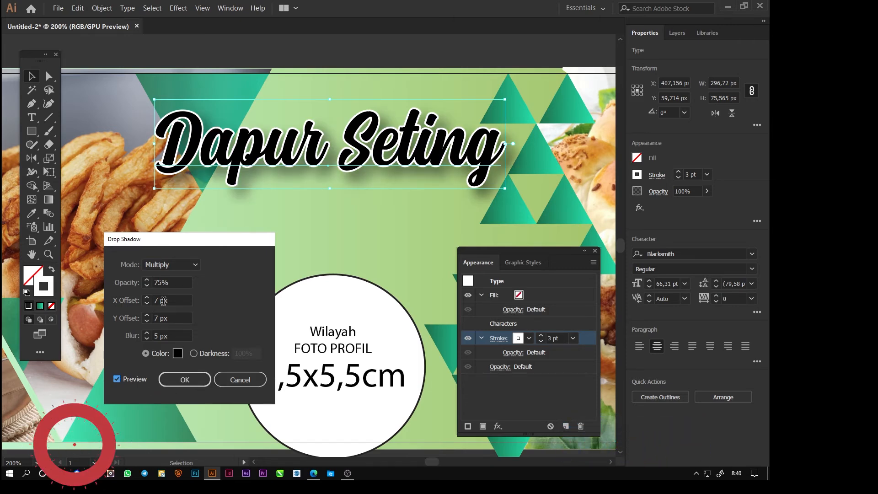
click(135, 286)
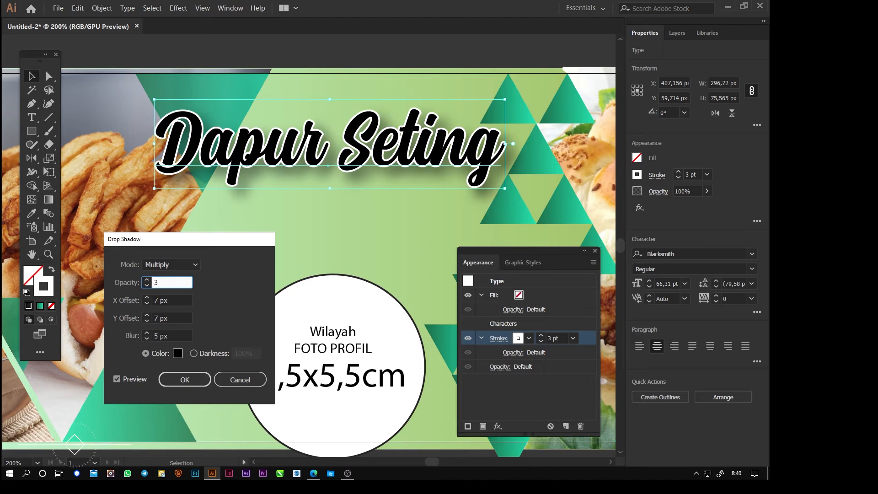
click(177, 300)
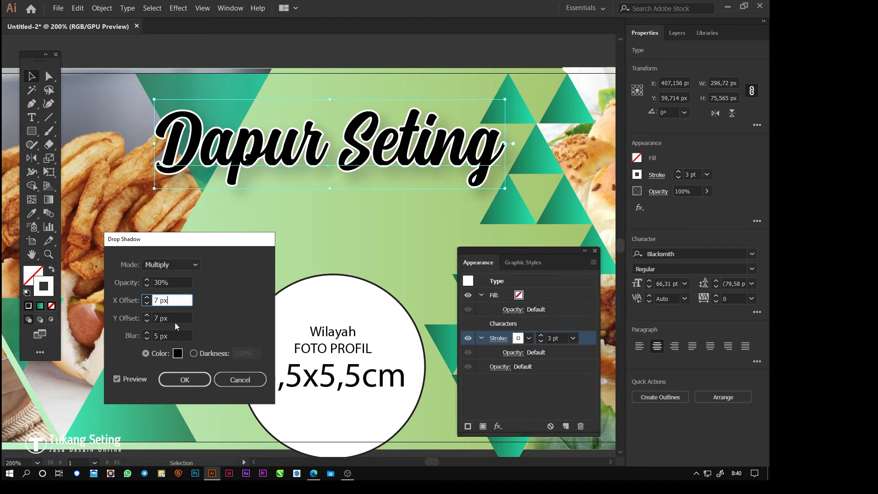
click(188, 380)
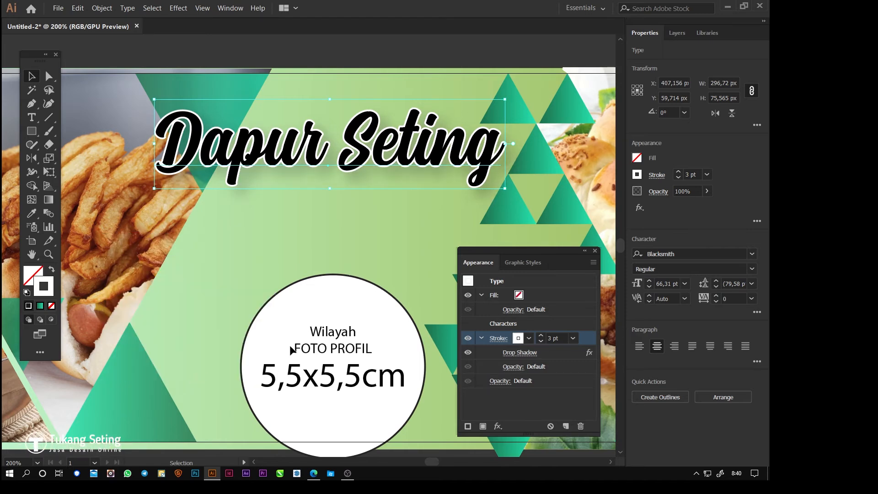
click(396, 55)
click(378, 151)
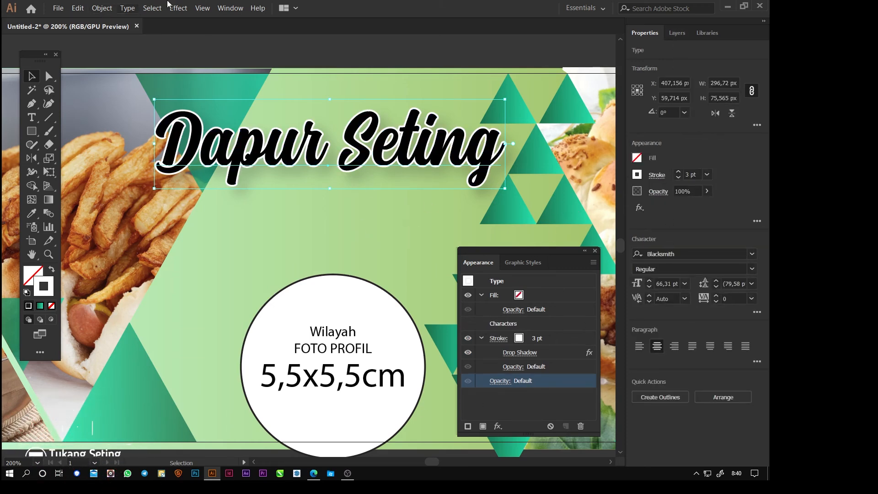
Step: Open the Transparency settings, add an opacity mask to the "Dapur Seting" title, and turn off Clip for it
click(230, 8)
click(297, 419)
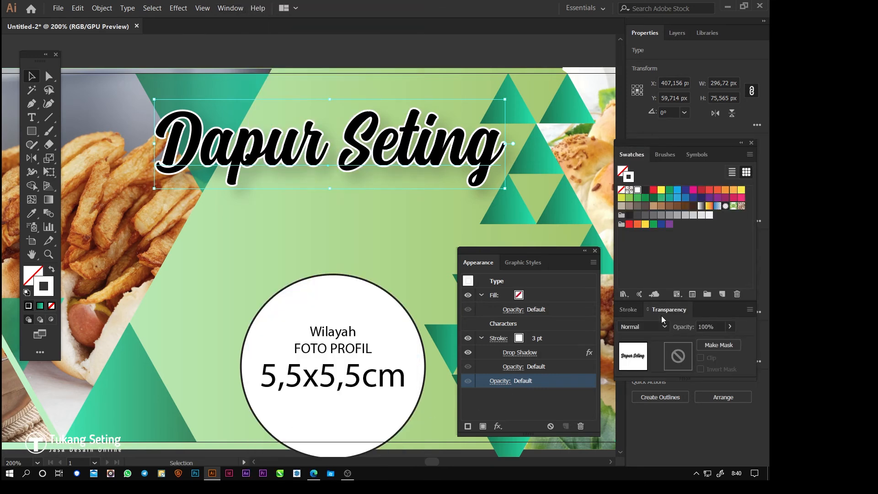
drag(660, 141, 122, 225)
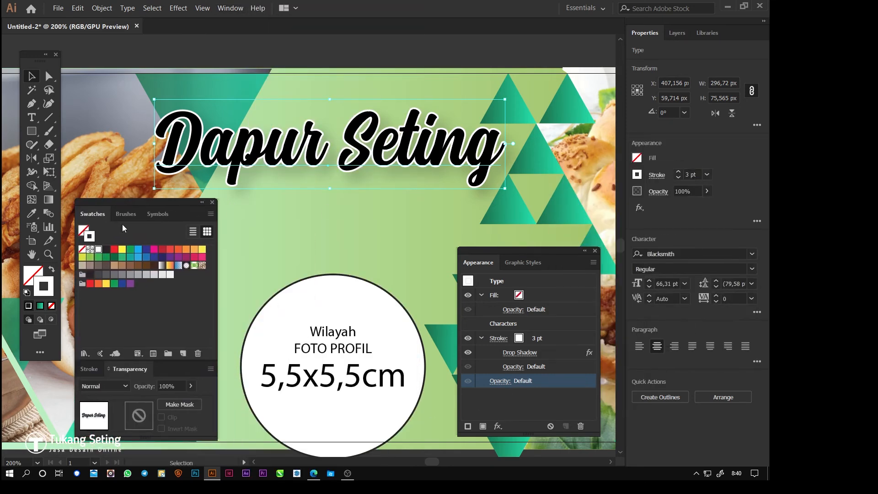
click(139, 416)
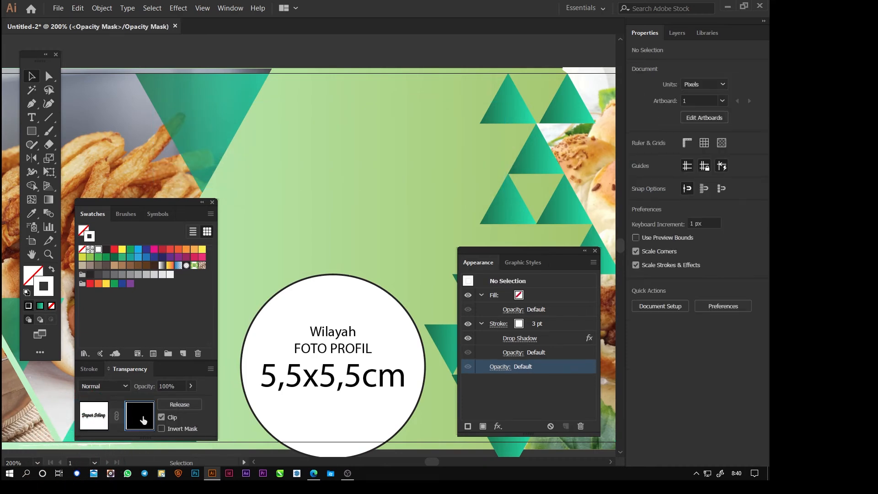
click(161, 417)
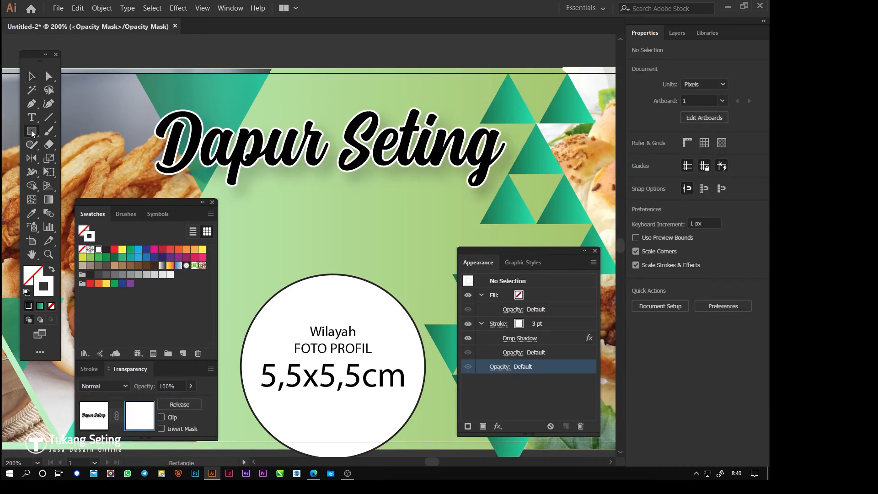
Step: In the opacity mask, draw a wide ellipse about 532 by 87 px overlapping the upper half of the title
click(32, 133)
click(67, 157)
drag(67, 156, 68, 158)
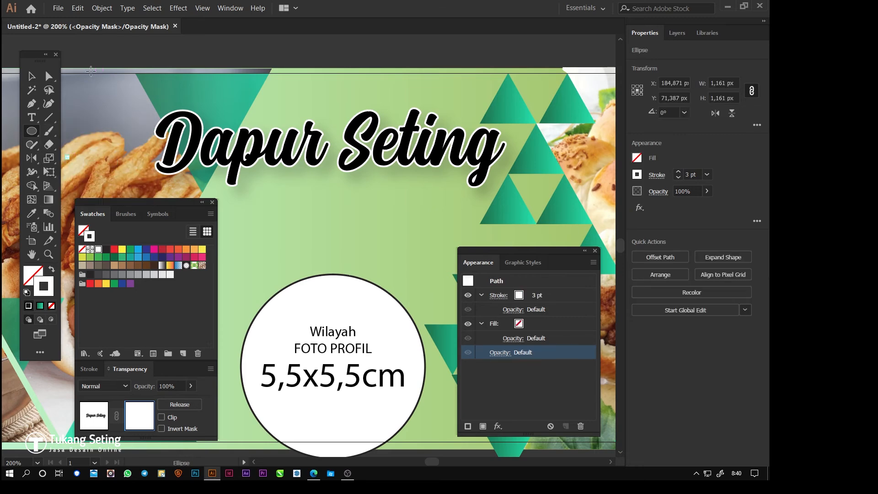
drag(89, 49, 475, 149)
drag(355, 168, 648, 172)
Step: Give the mask ellipse a gray A7A9AC fill and no stroke
click(51, 269)
click(33, 276)
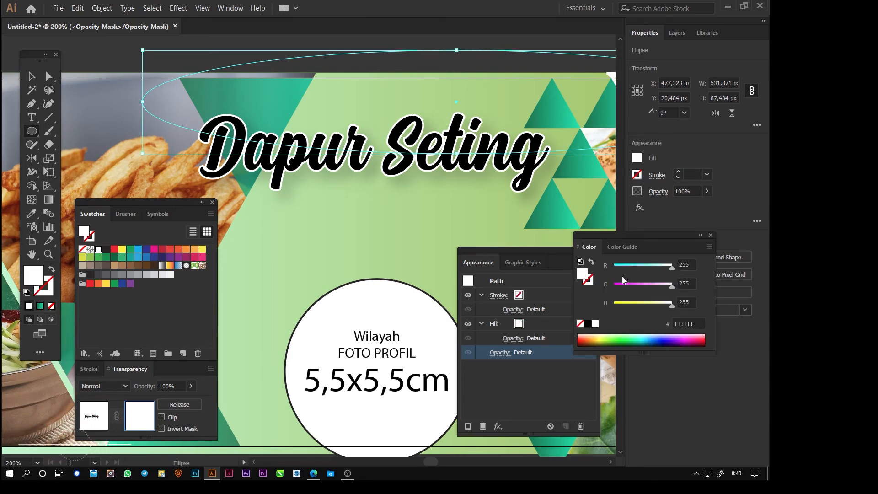
click(115, 275)
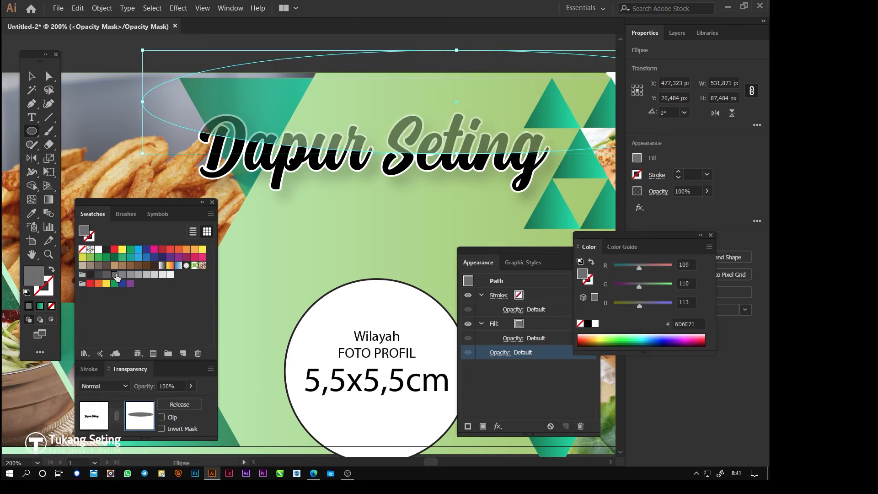
click(146, 275)
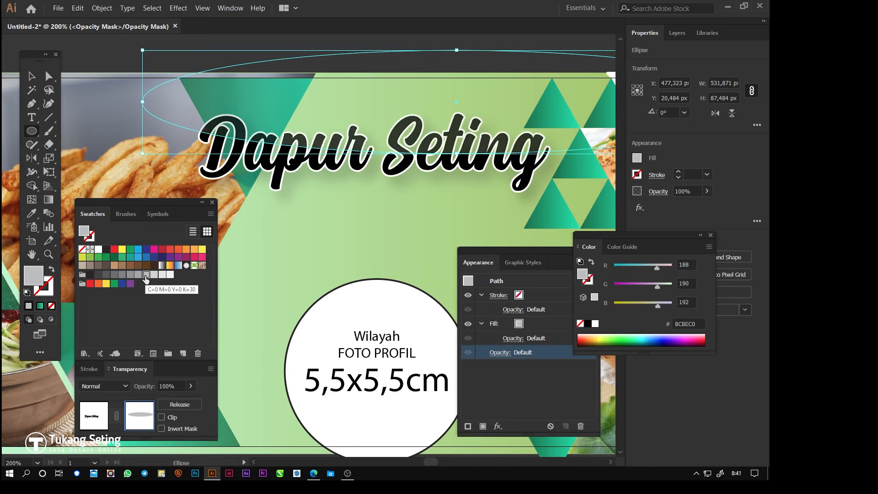
click(138, 275)
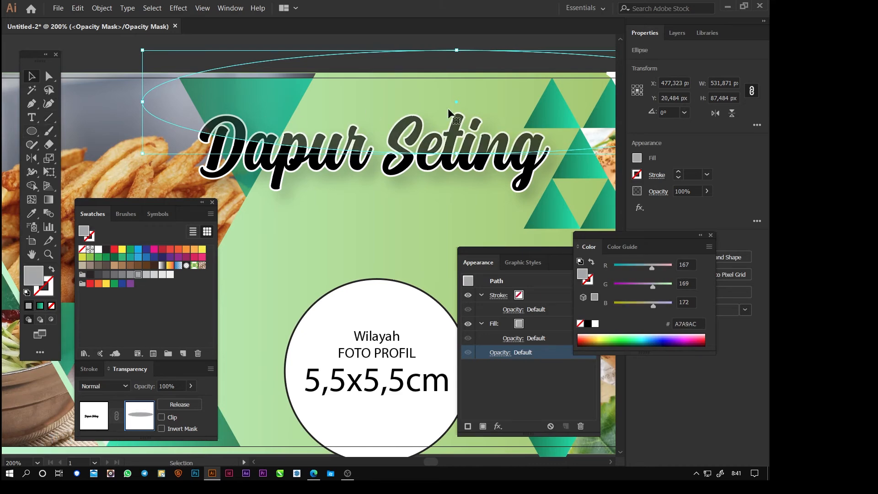
Step: Centre the gray ellipse horizontally over the title, return from the opacity mask to the artwork, and deselect the title
drag(457, 100, 379, 97)
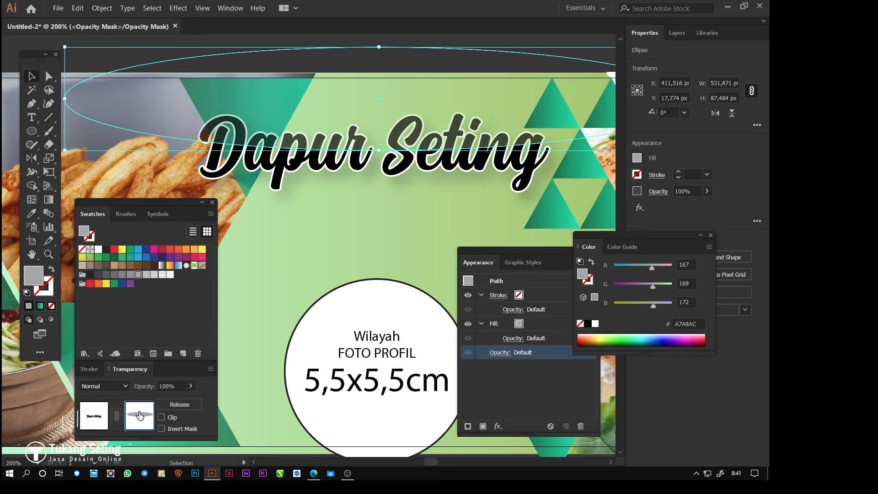
click(91, 417)
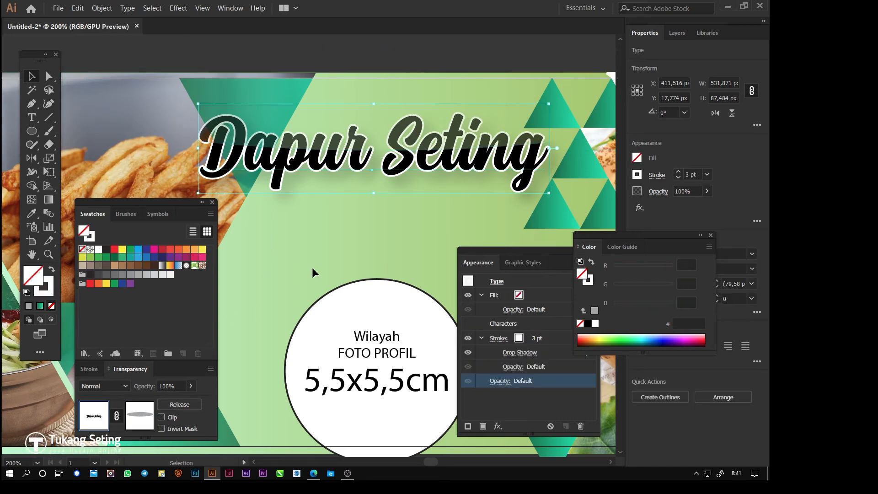
click(335, 251)
drag(335, 251, 348, 201)
Step: Place a new point text line between the title and the profile-photo circle
click(31, 117)
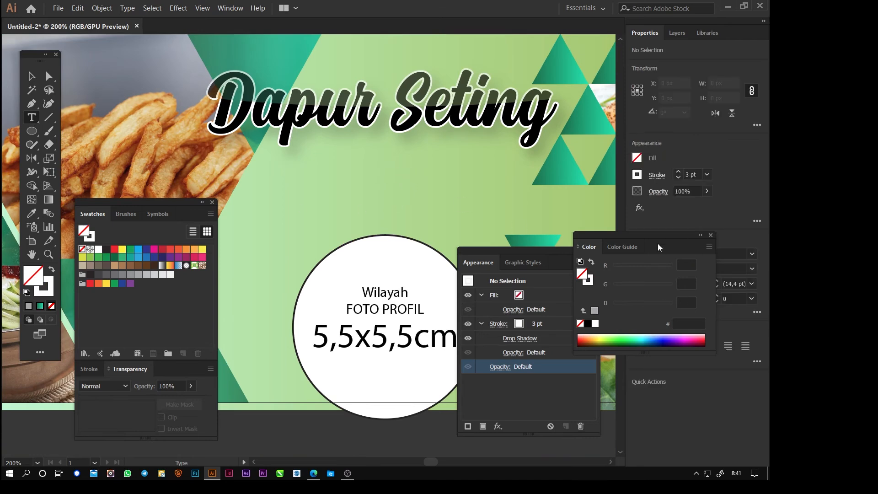
drag(657, 247, 360, 316)
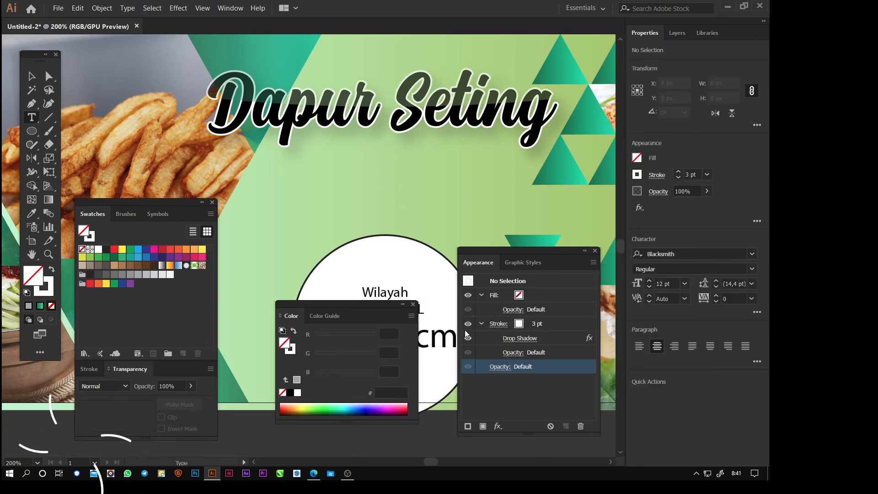
click(387, 170)
Step: Search the font families for Bodoni and preview its styles on the placeholder text
click(752, 254)
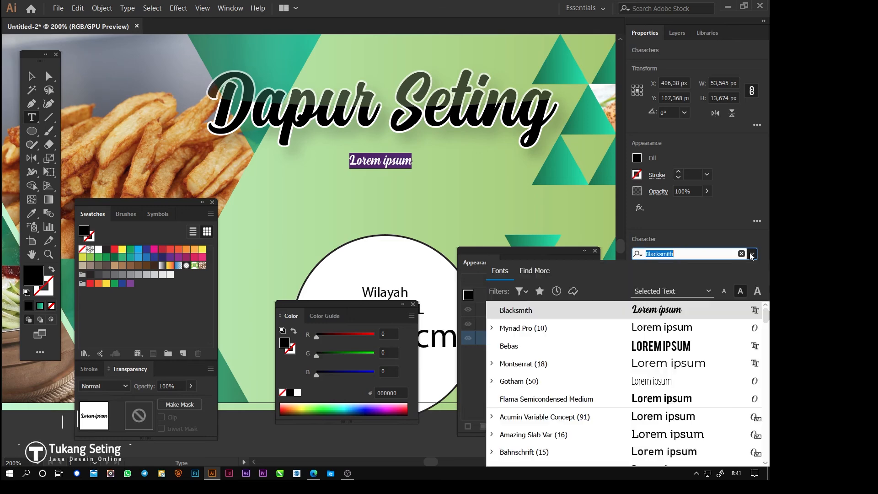
text(bod)
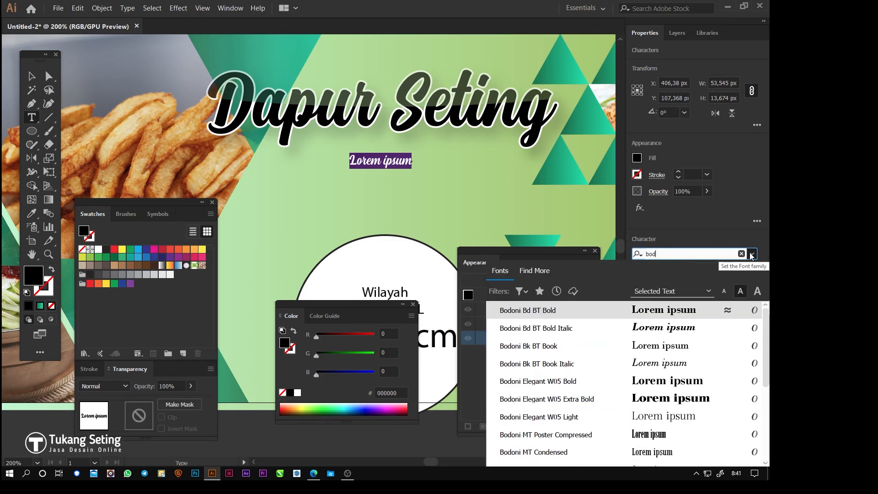
text(ni)
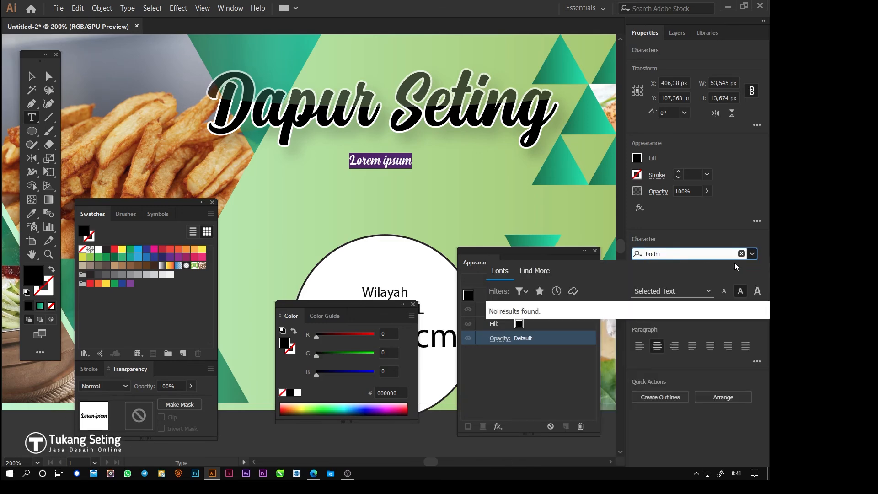
key(BackSpace)
key(BackSpace)
text(on)
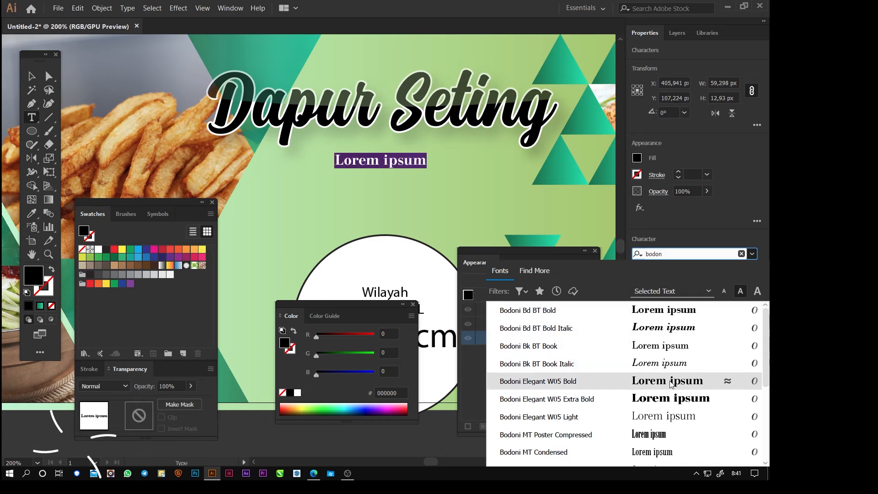
Step: Set the placeholder text's font to Gotham Narrow Medium
double_click(675, 254)
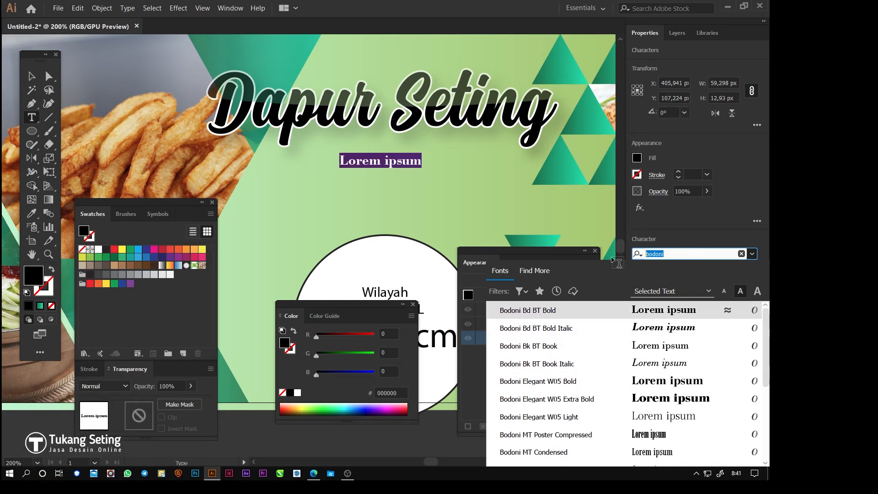
text(gotham)
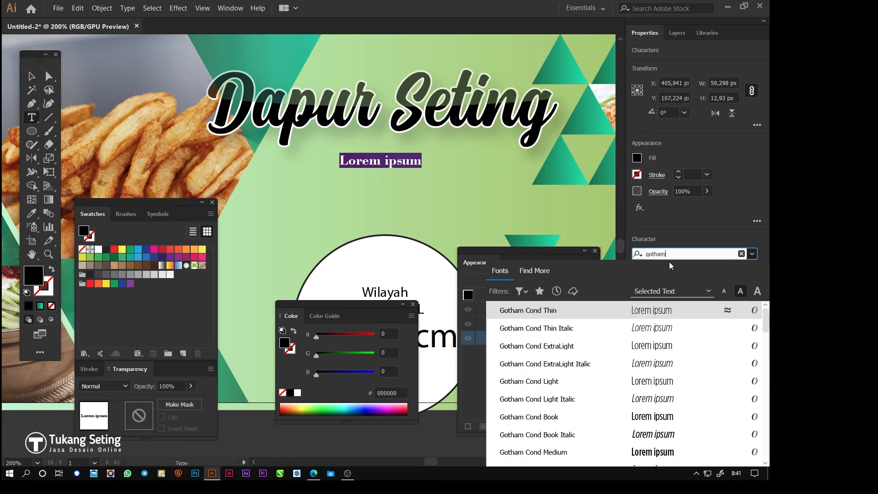
scroll(700, 338, down, 5)
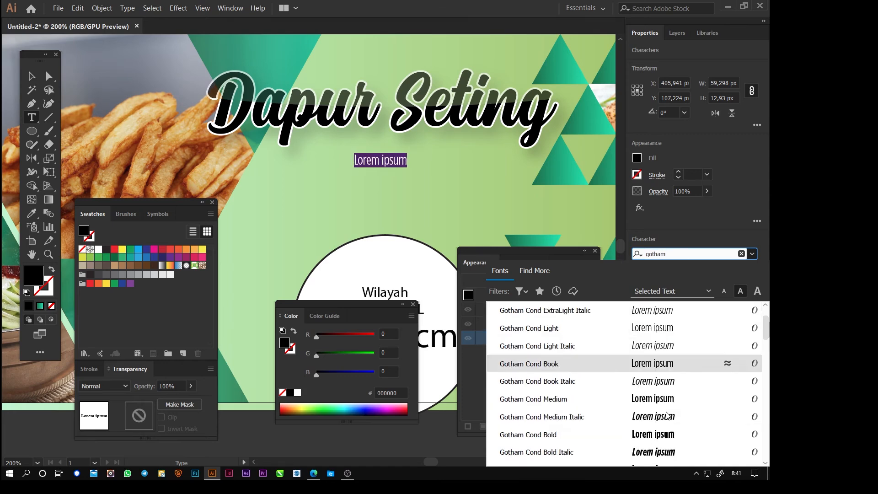
scroll(667, 414, down, 3)
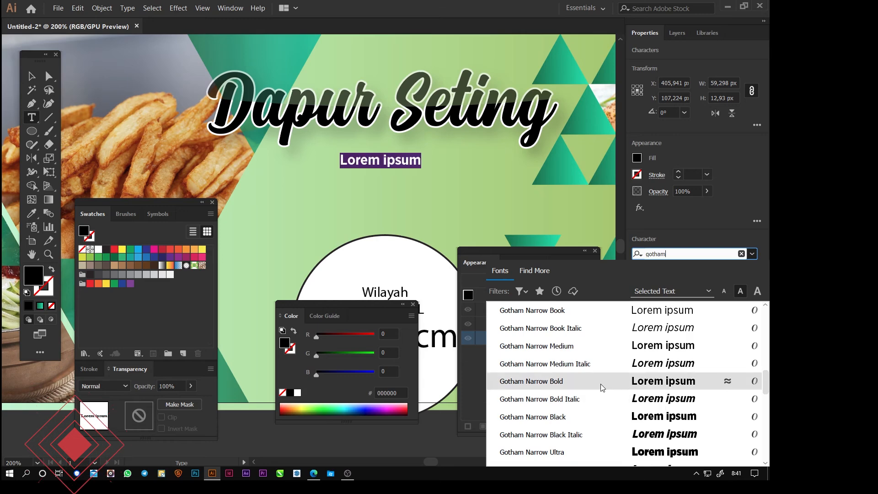
click(573, 351)
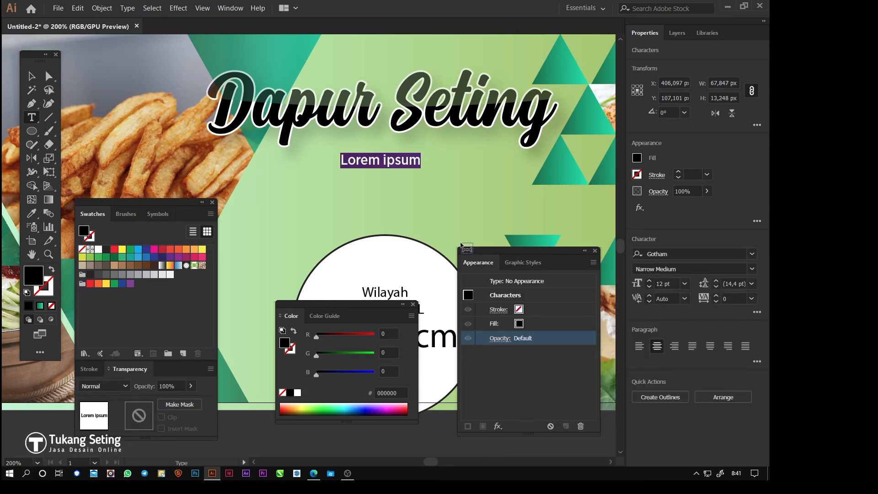
Step: Replace the placeholder text with the tagline "Sedia Makanan Siap Saji"
text(S)
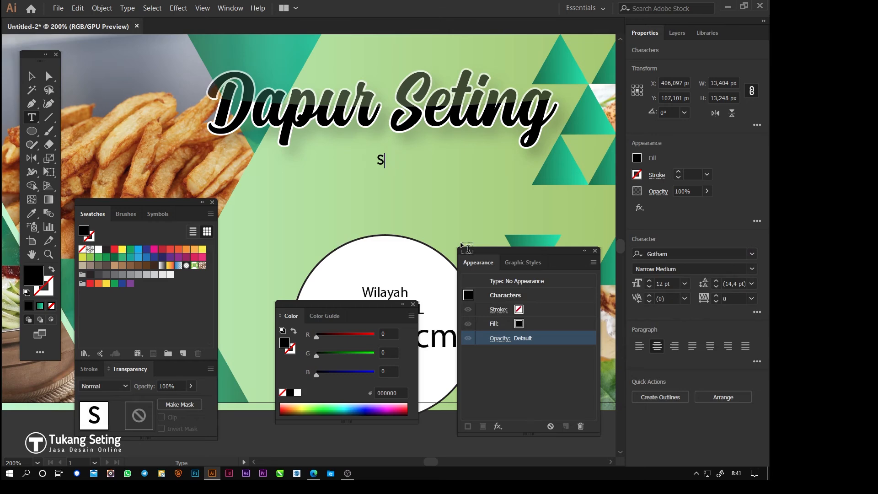
text(Eddia Makanan )
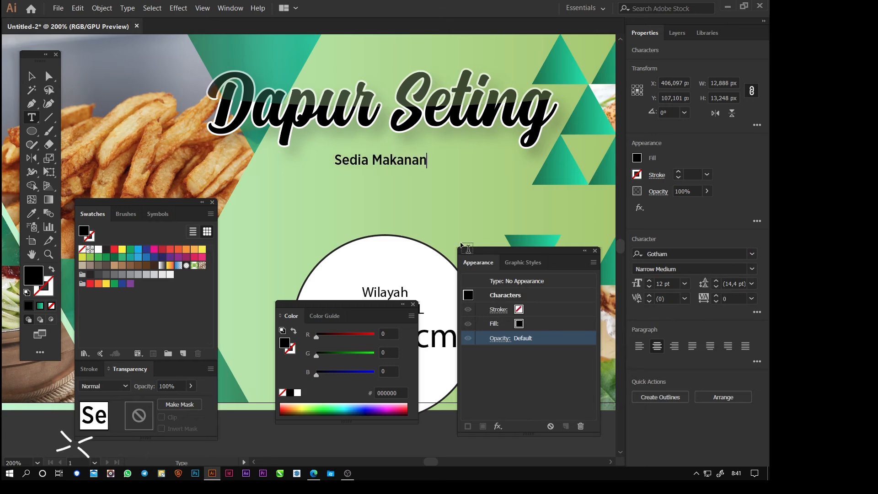
text(Siap SAji)
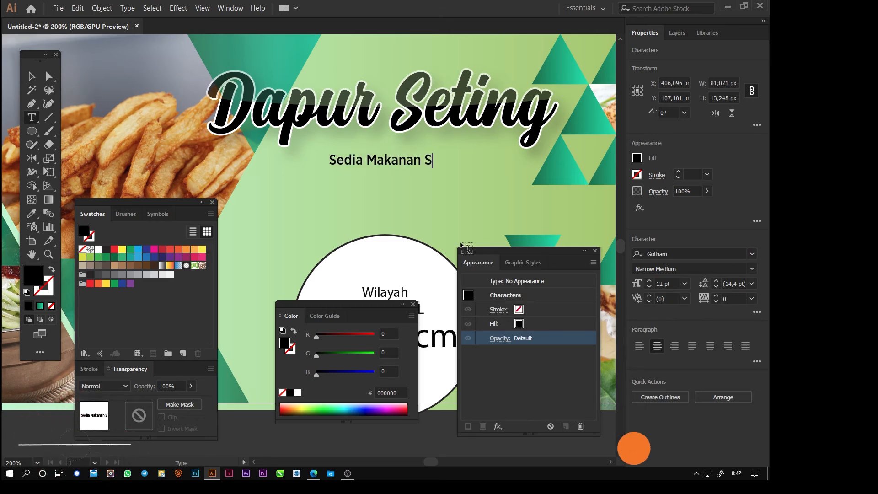
key(BackSpace)
key(BackSpace)
key(BackSpace)
text(sji)
key(BackSpace)
key(BackSpace)
key(BackSpace)
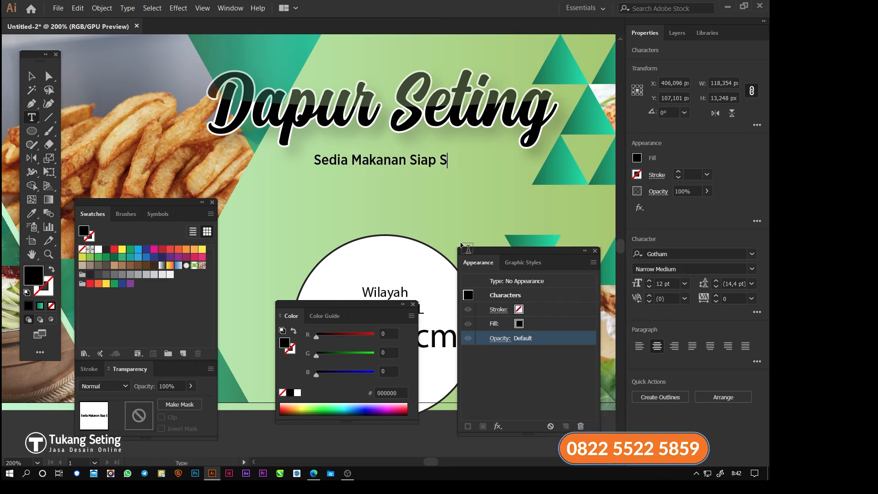
text(aji)
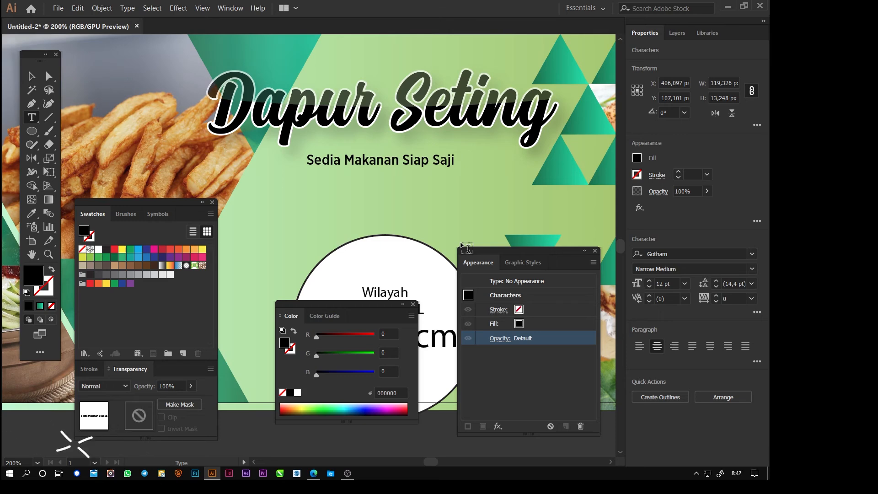
Step: Change the tagline's ending so it reads "Sedia Makanan Sehat Siap Antar", and finish editing the text
key(BackSpace)
key(BackSpace)
key(BackSpace)
key(BackSpace)
key(BackSpace)
key(BackSpace)
key(BackSpace)
key(BackSpace)
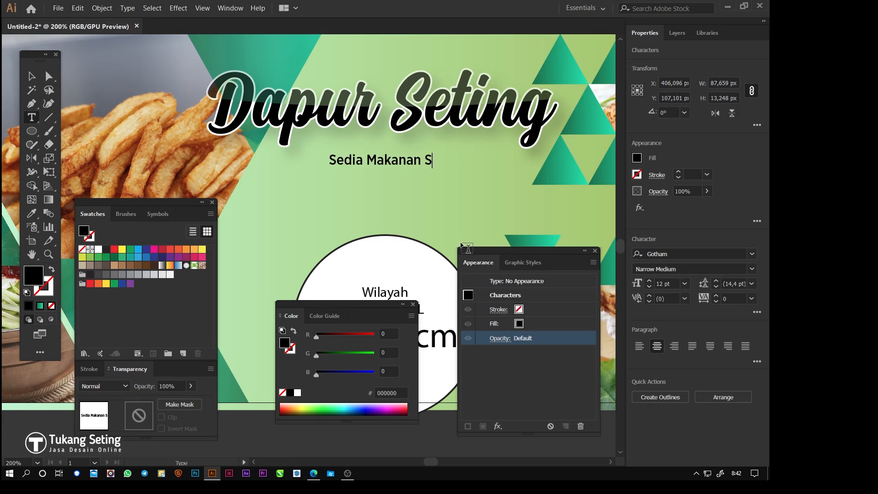
text(ehat)
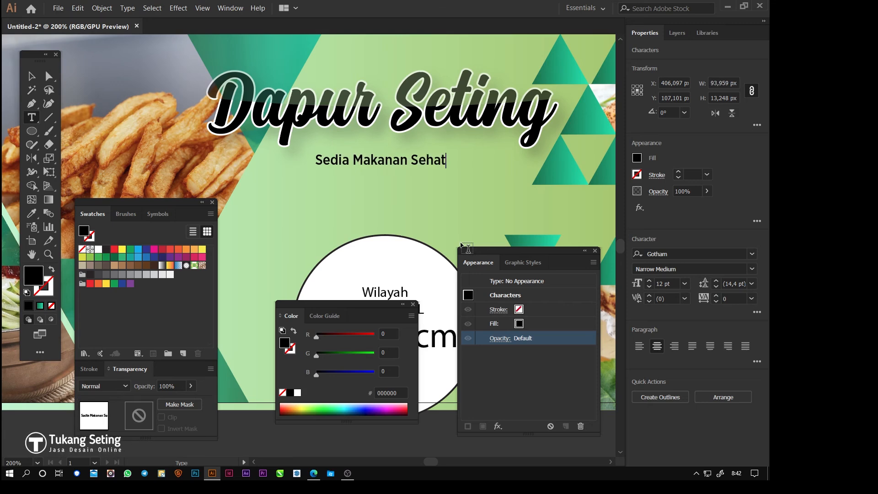
text( Si)
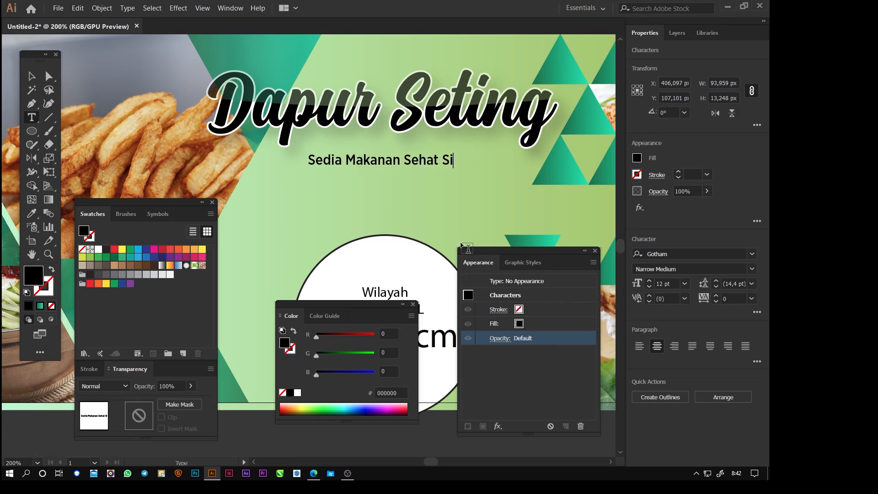
text(ap Antar)
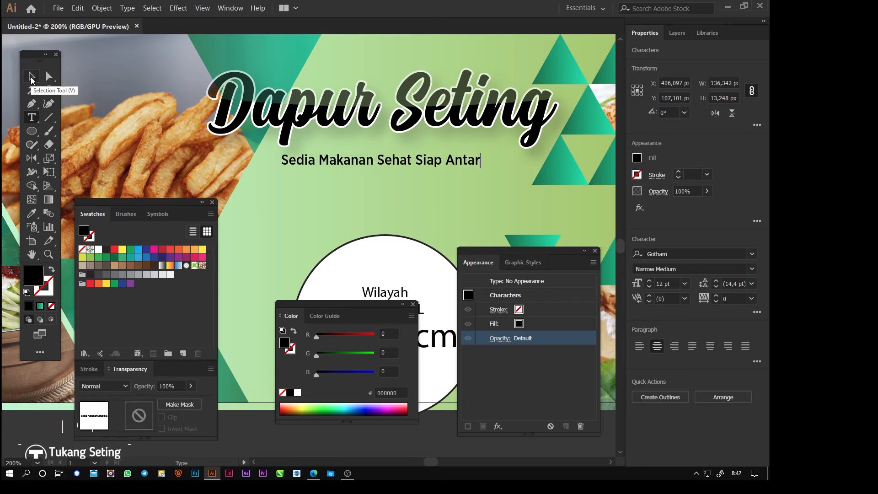
click(31, 78)
Step: Move the tagline up close beneath the title and place a copy of it a little lower
scroll(418, 200, down, 3)
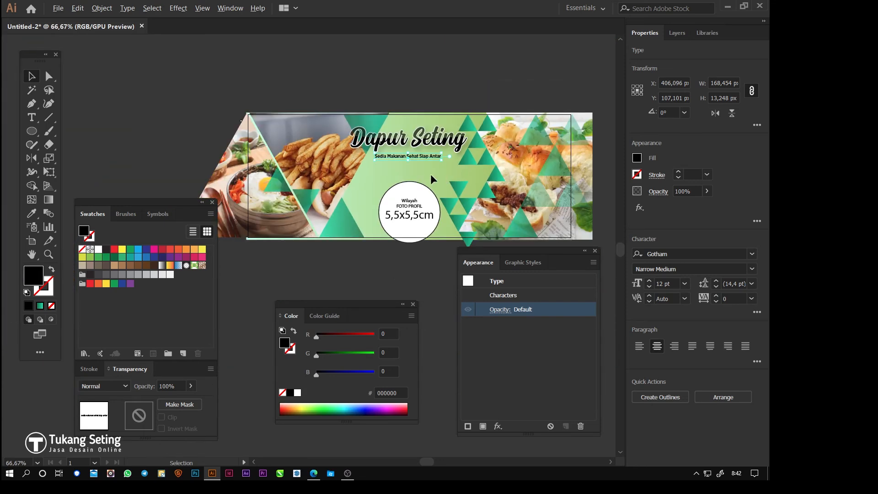
scroll(416, 170, up, 3)
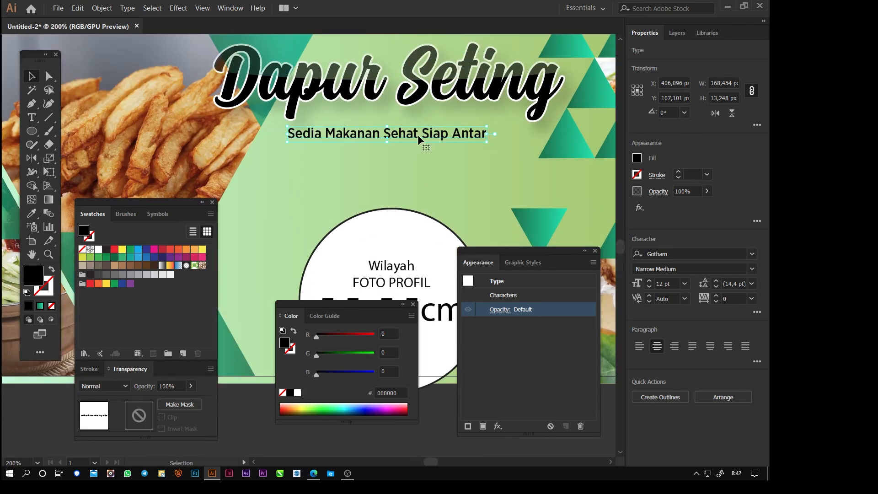
mouse_move(418, 135)
mouse_down()
mouse_move(443, 116)
mouse_move(421, 148)
mouse_up()
Step: Replace the text of the lower tagline copy with the shop's two-line street address, and finish editing the text
double_click(421, 149)
key(ctrl+a)
text(J)
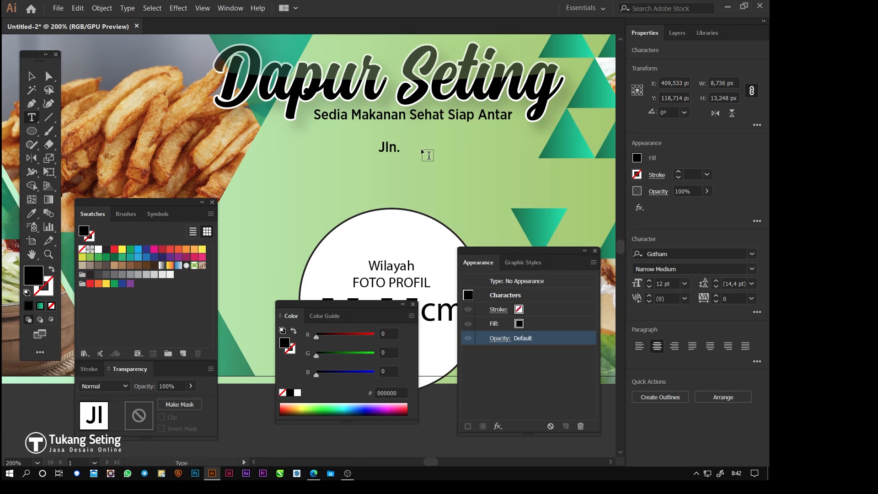
text(ln. Sehat Du)
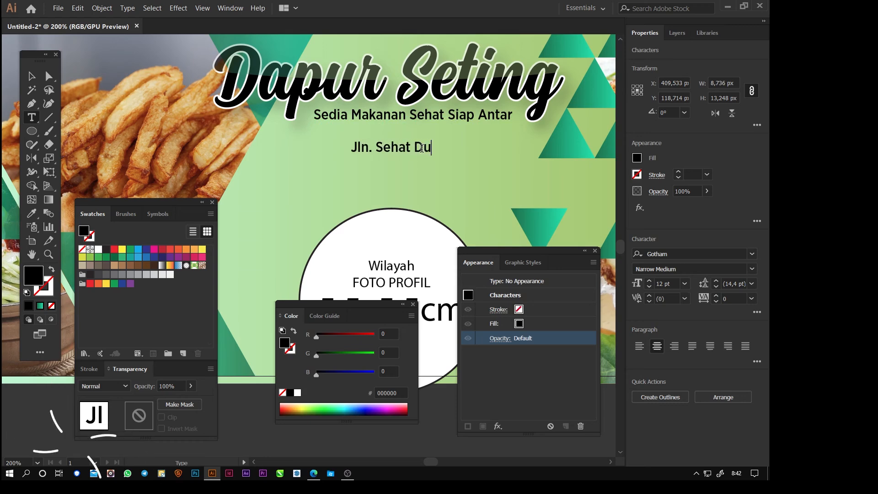
text(nia g)
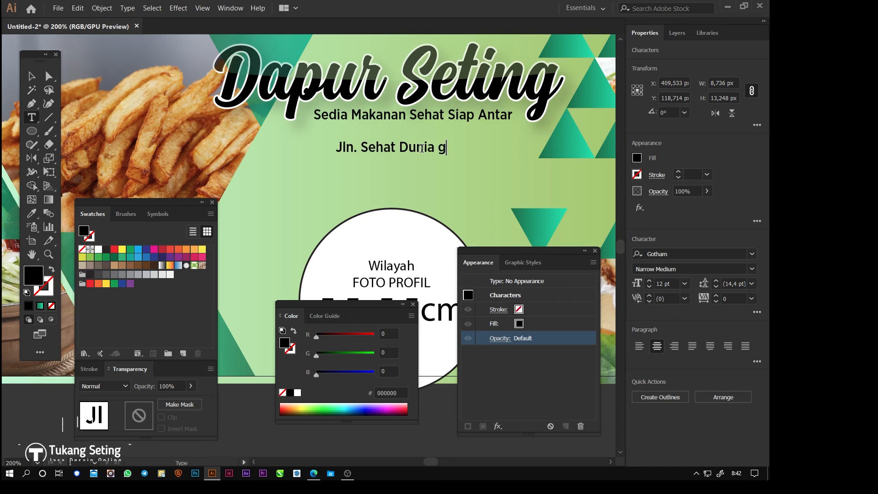
key(BackSpace)
text(Gg. )
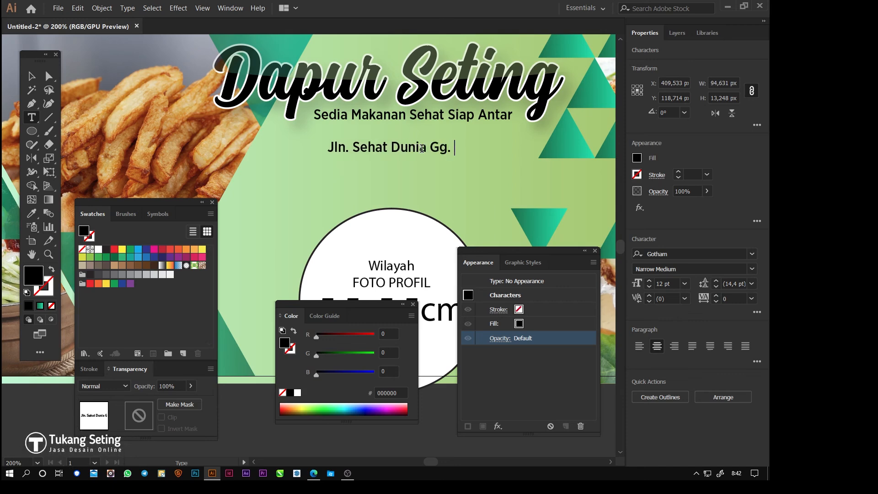
text(B\)
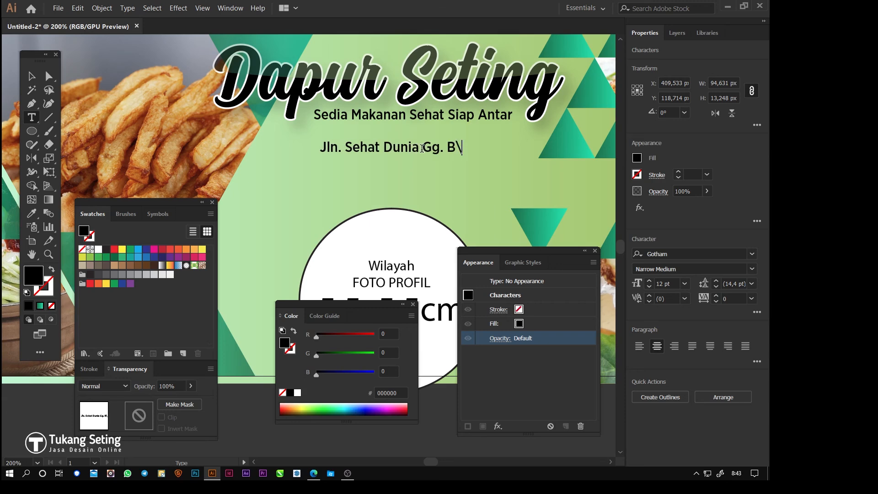
key(BackSpace)
text(uah N)
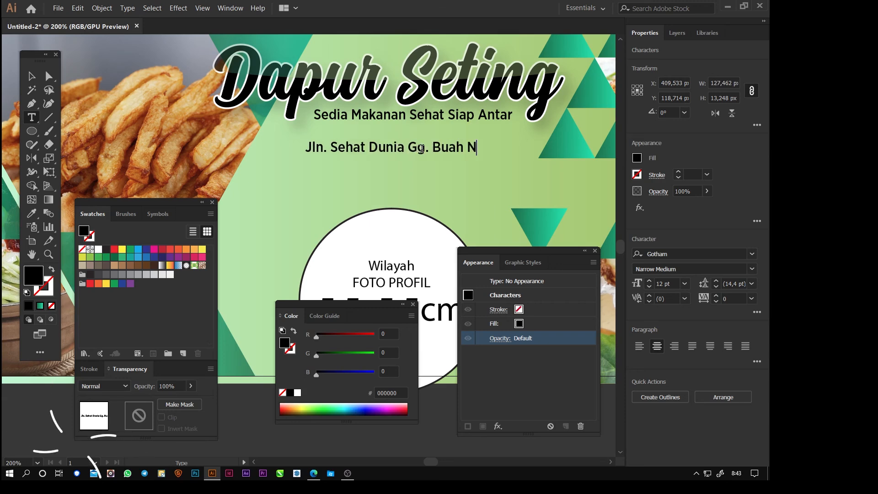
text(o. 21)
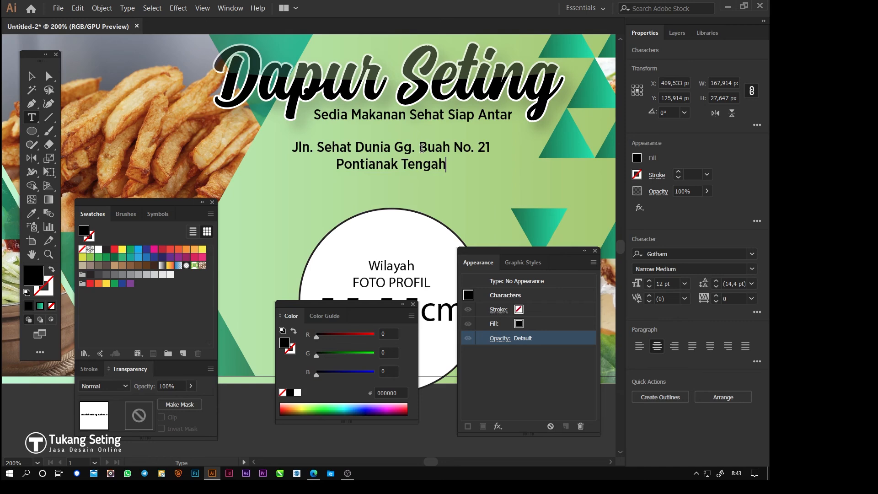
key(Escape)
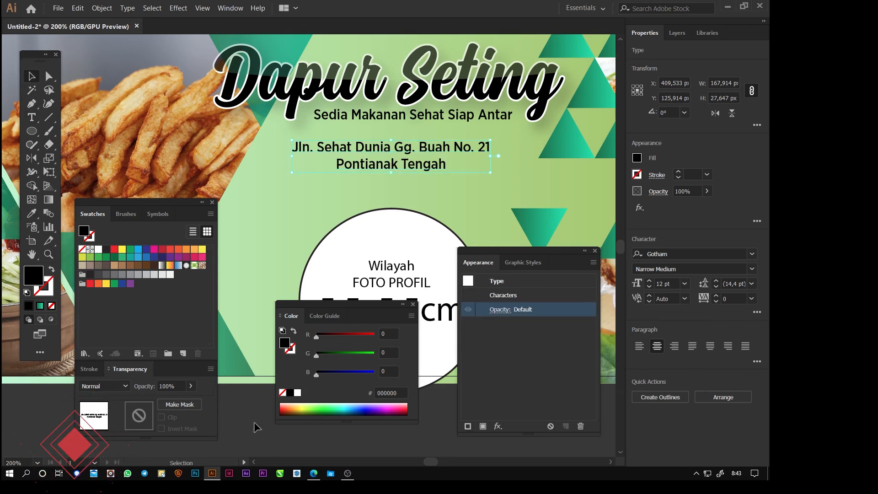
Step: Open the file "medsos tukang seting.ai" from the Project folder
click(58, 8)
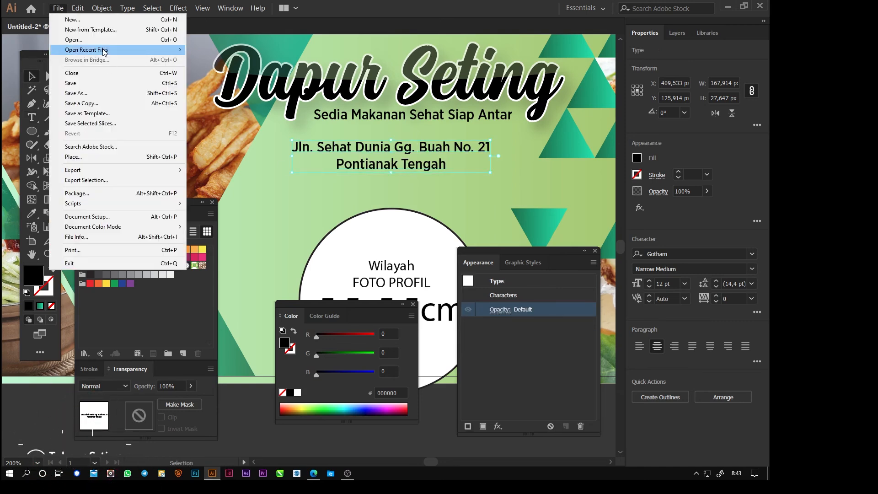
click(66, 37)
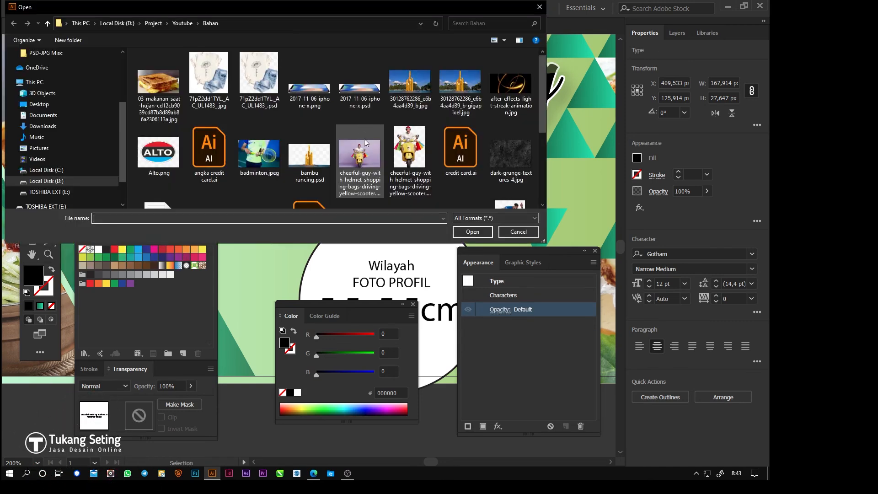
click(153, 23)
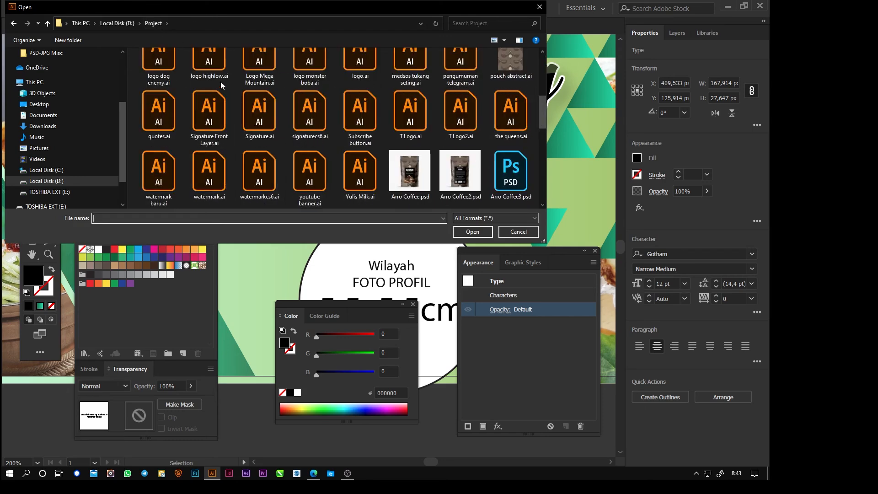
double_click(410, 69)
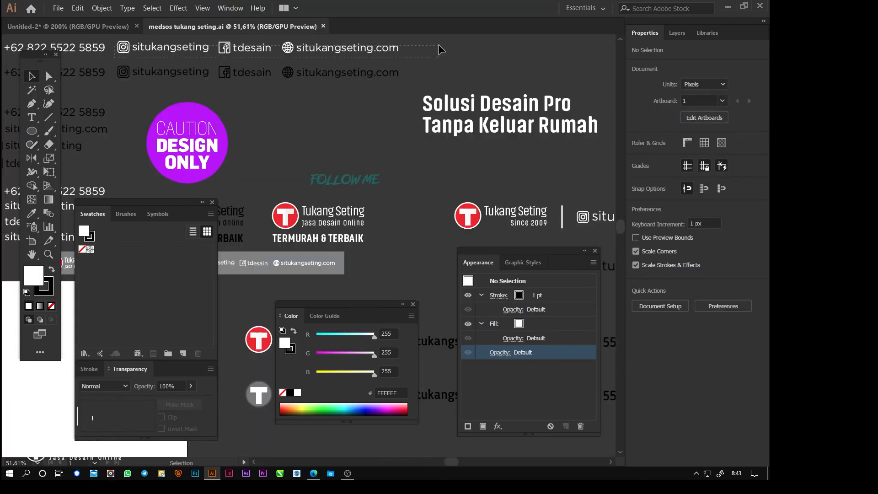
Step: Copy the black row of Instagram, Facebook and website contacts from the medsos file and paste it into the cover document
click(396, 47)
click(108, 28)
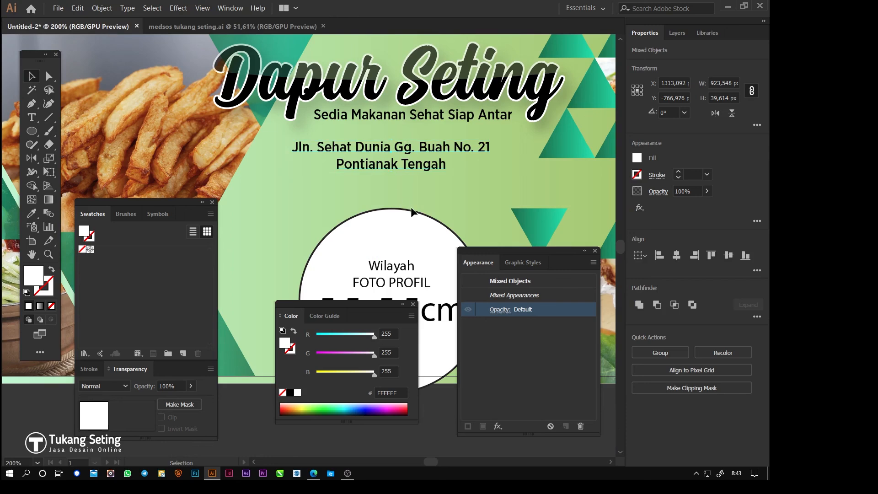
click(158, 27)
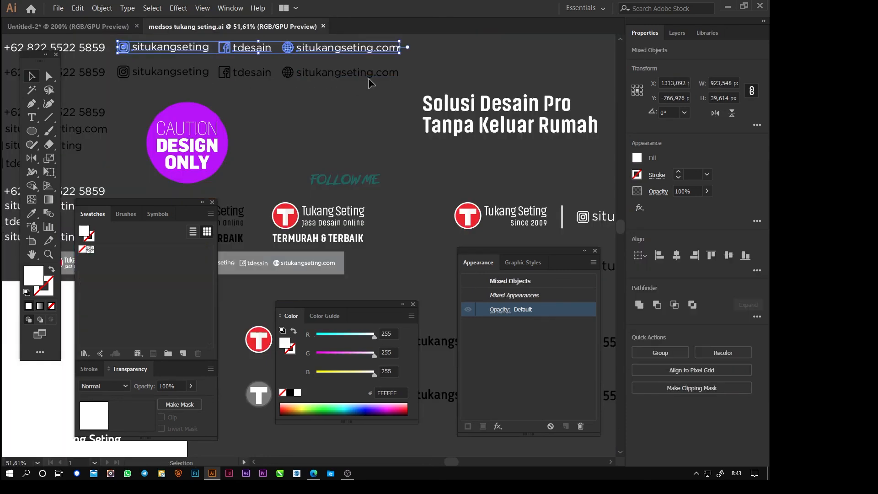
drag(95, 72, 108, 63)
key(ctrl+c)
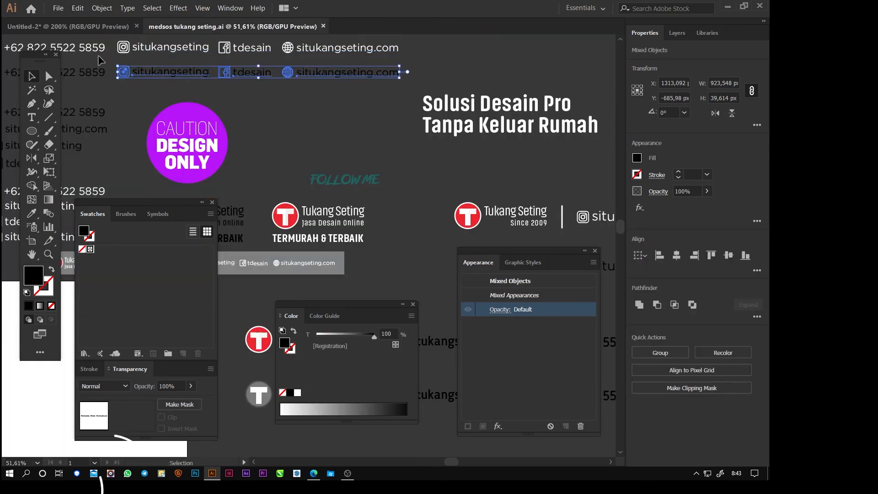
click(91, 28)
key(ctrl+v)
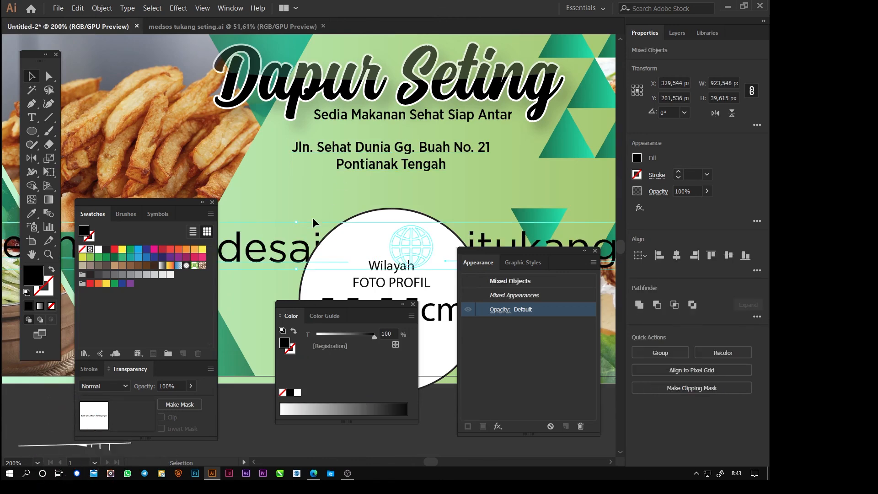
Step: Shrink the pasted social-media row to fit within the banner and group its elements
key(ctrl+minus)
key(ctrl+minus)
key(ctrl+minus)
drag(492, 196, 330, 183)
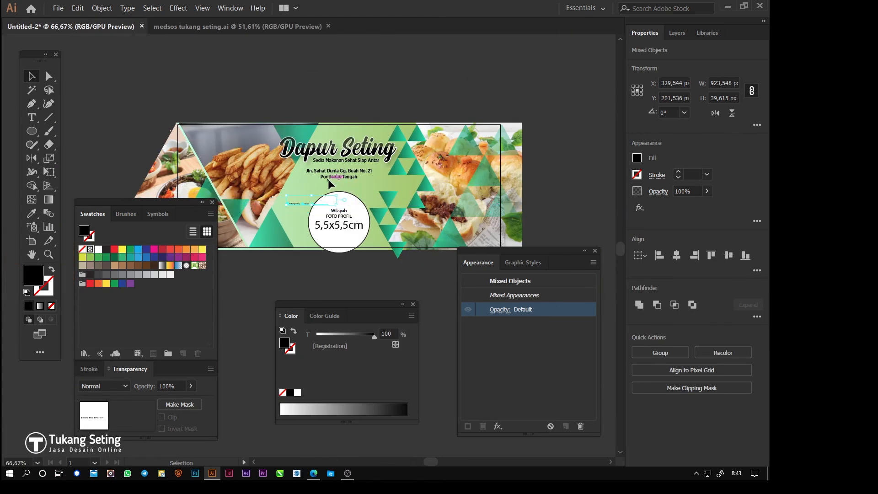
key(ctrl+g)
Step: Resize the social-media group to about 220 px wide and place it between the address and the profile-photo circle
scroll(316, 201, up, 5)
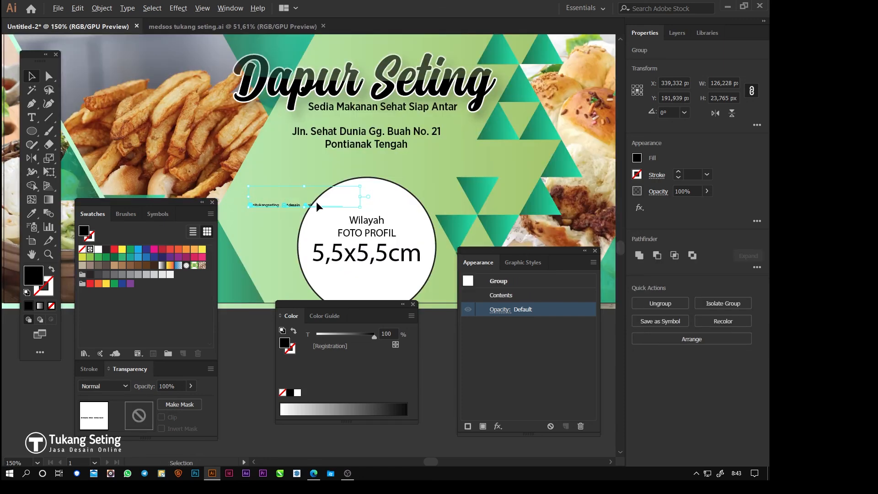
scroll(296, 209, down, 2)
drag(291, 207, 531, 141)
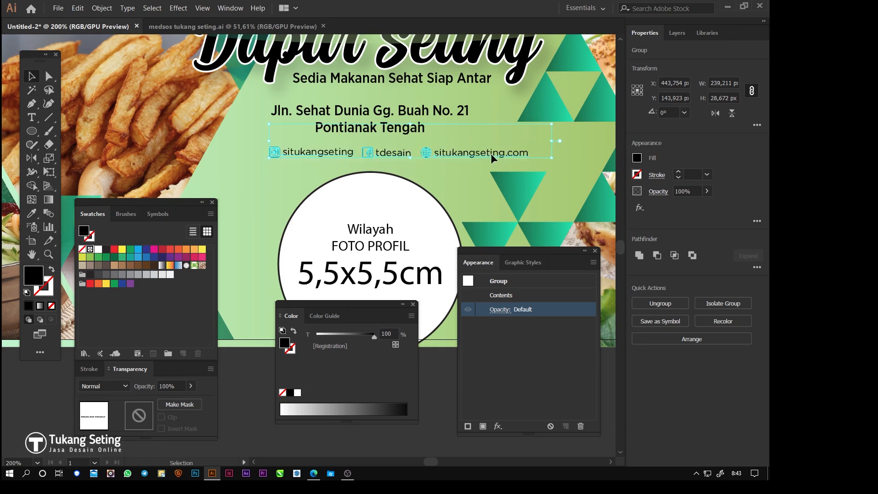
drag(366, 153, 341, 154)
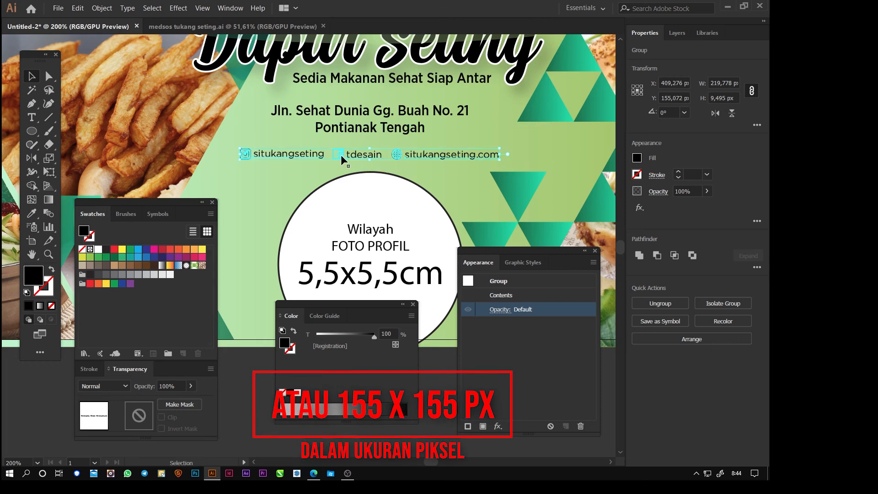
Step: Align the title, address and social-media row on a common horizontal centre, and shift the tagline slightly down
shift+click(361, 129)
shift+click(375, 57)
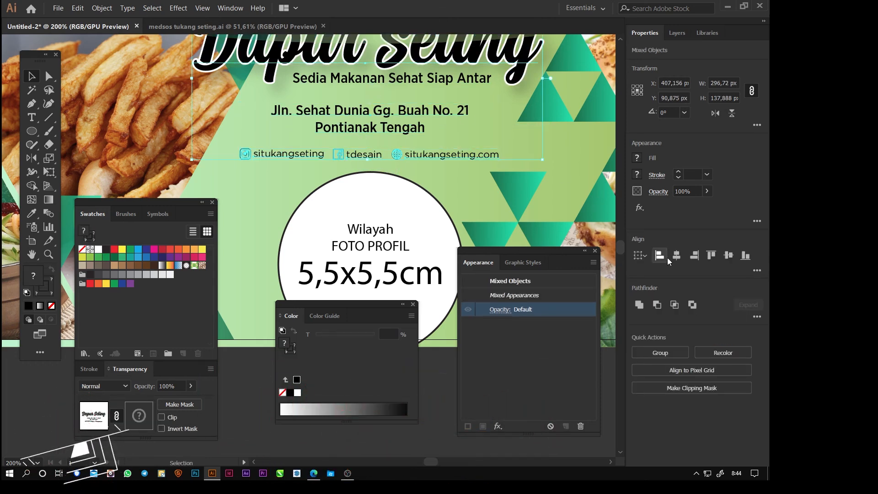
click(678, 256)
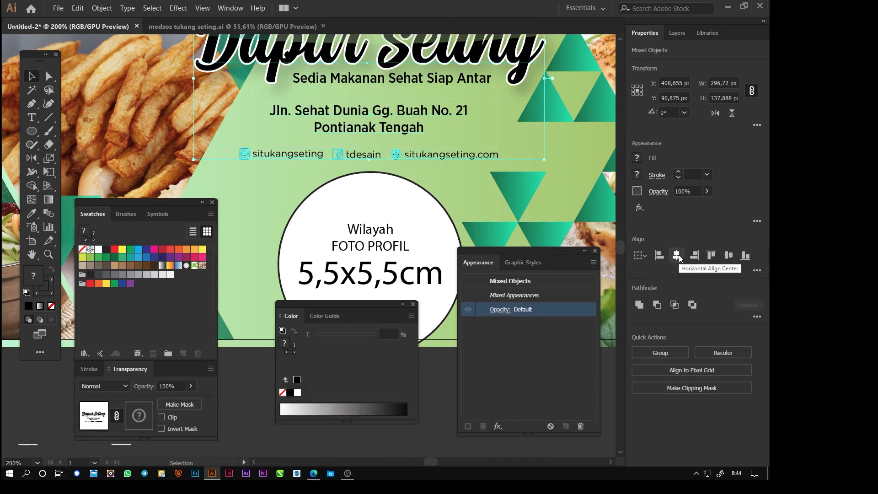
click(381, 84)
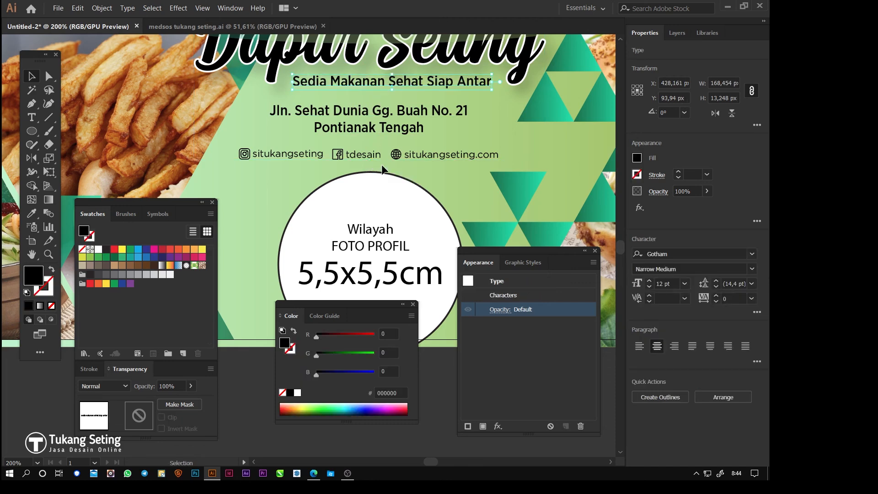
Step: Close the floating Swatches, Transparency, Color and Appearance panels and show the document's layers
scroll(369, 169, down, 1)
scroll(369, 168, down, 2)
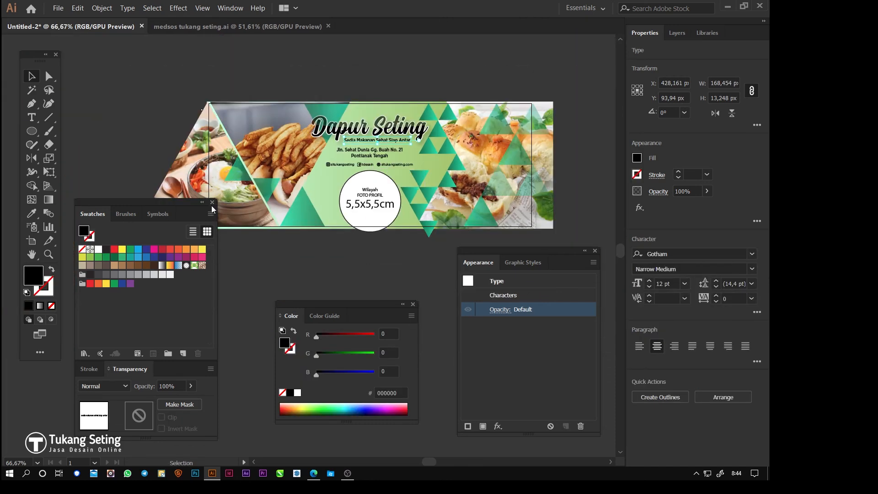
click(414, 304)
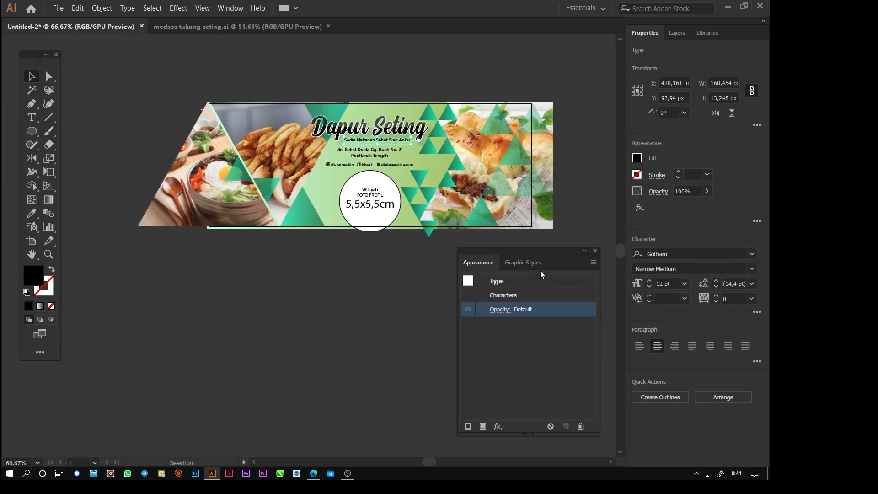
click(595, 251)
click(677, 33)
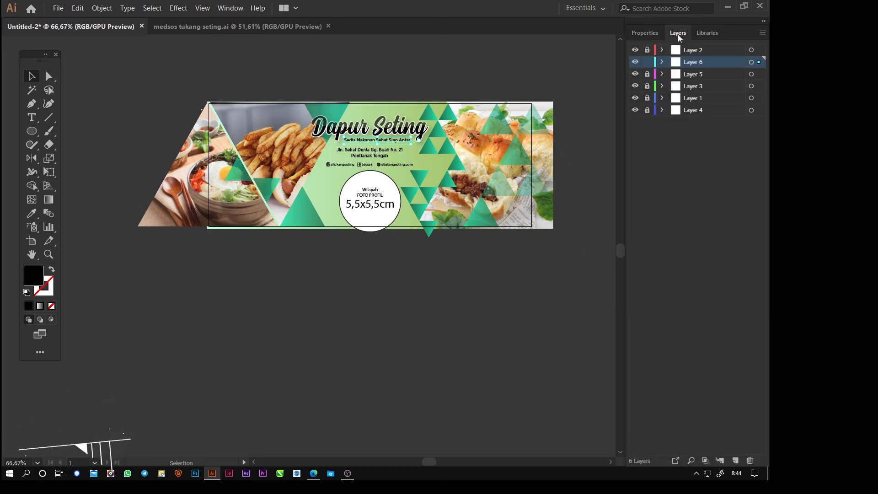
Step: Unlock Layer 2 and delete the white profile-photo circle together with its placeholder text
click(505, 289)
scroll(434, 187, up, 1)
key(space)
drag(472, 177, 480, 209)
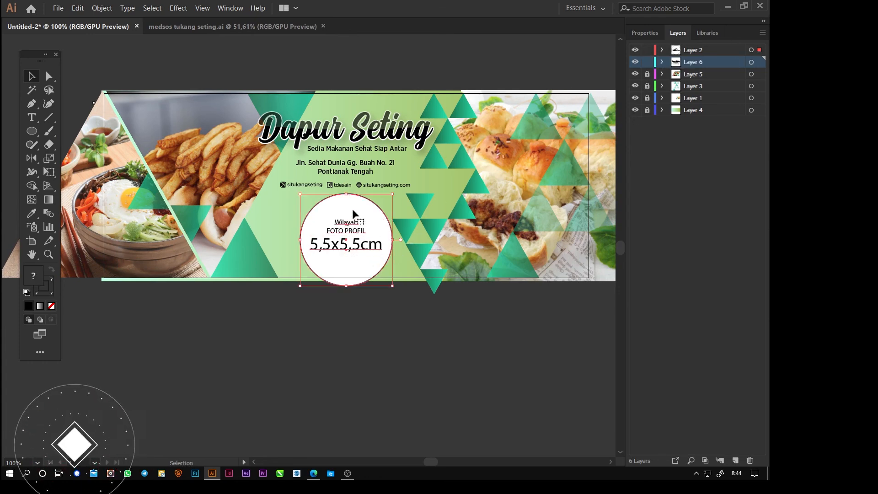
key(Delete)
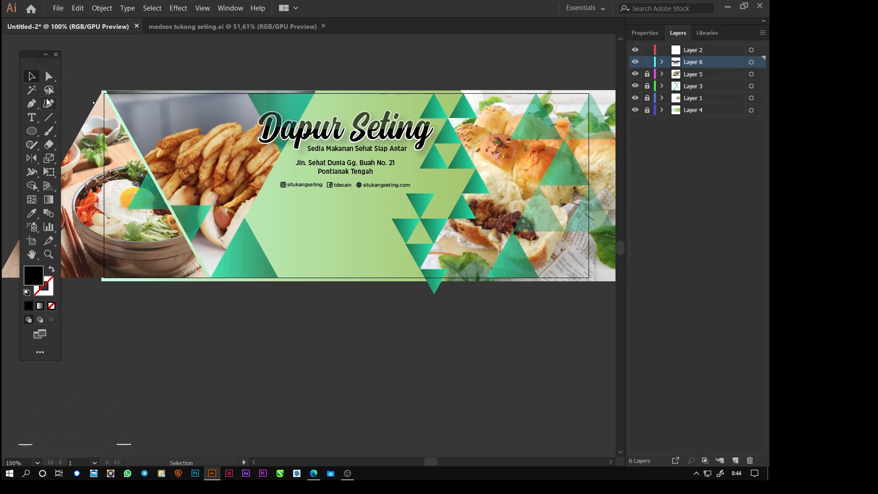
Step: Draw a black rectangle on Layer 6 that covers the whole cover area from corner to corner
click(32, 131)
click(85, 130)
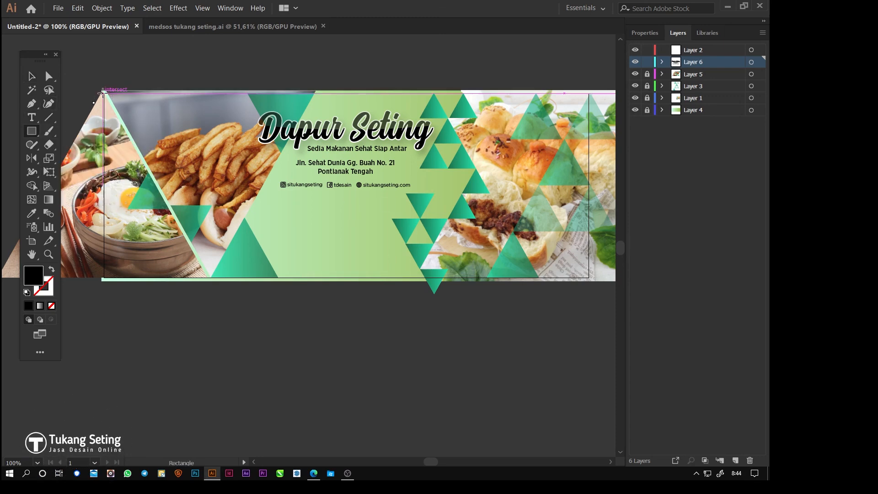
drag(102, 101, 244, 279)
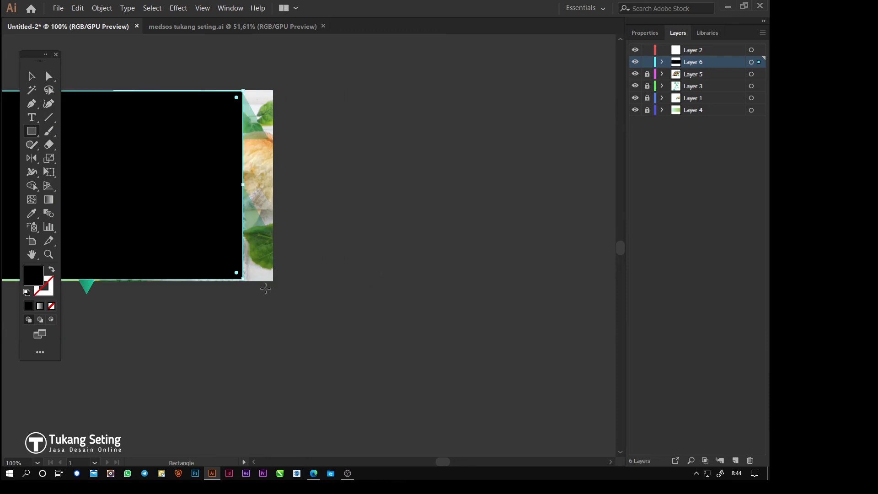
Step: Unlock Layers 5, 3, 1 and 4, and lock Layer 2
drag(174, 267, 435, 322)
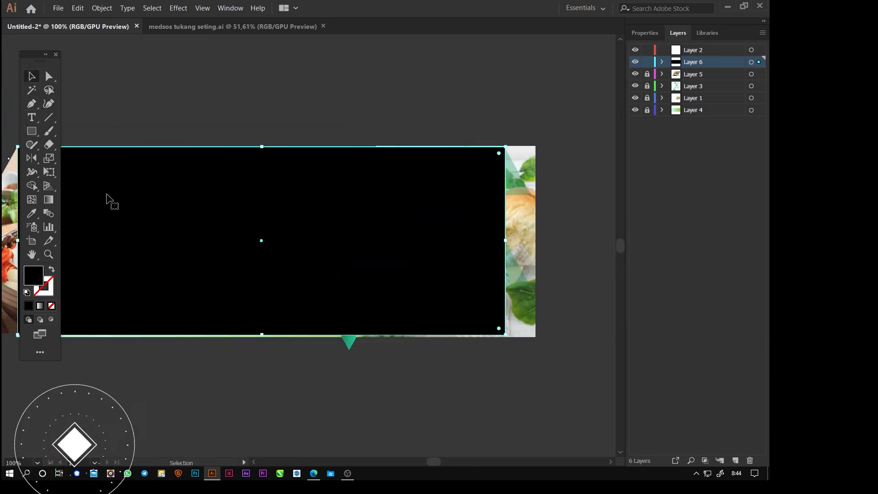
scroll(160, 218, down, 3)
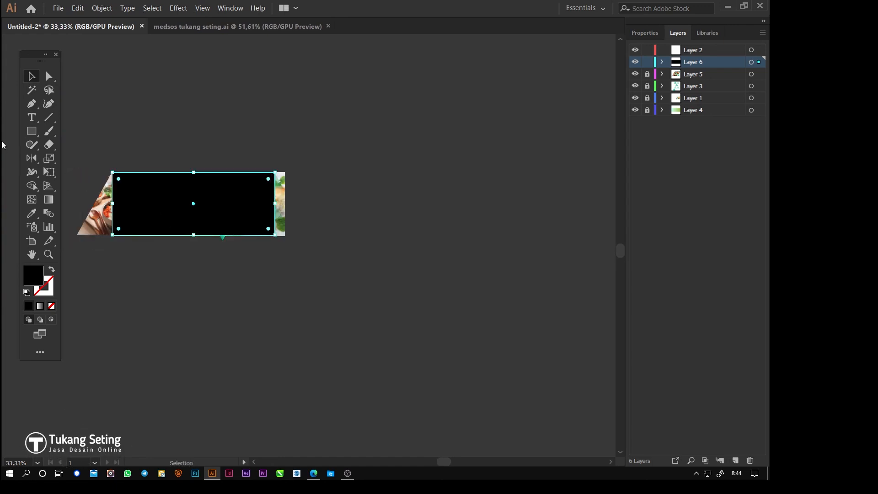
drag(128, 160, 168, 163)
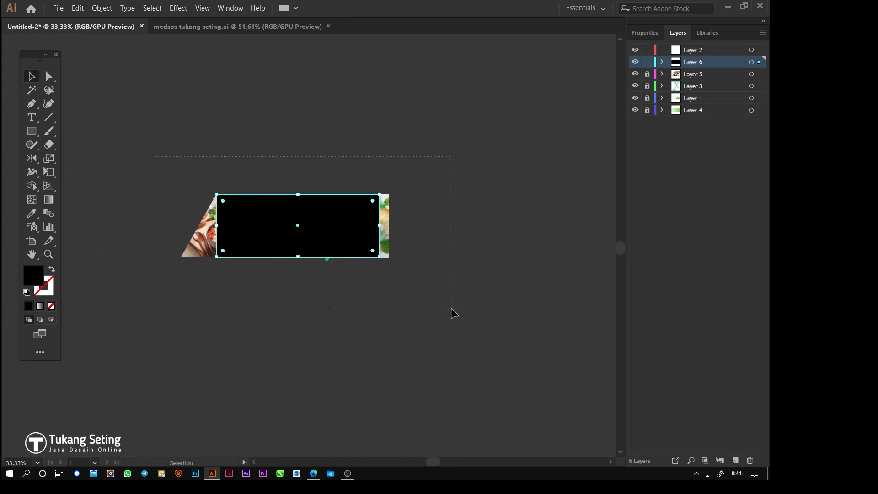
drag(454, 313, 455, 313)
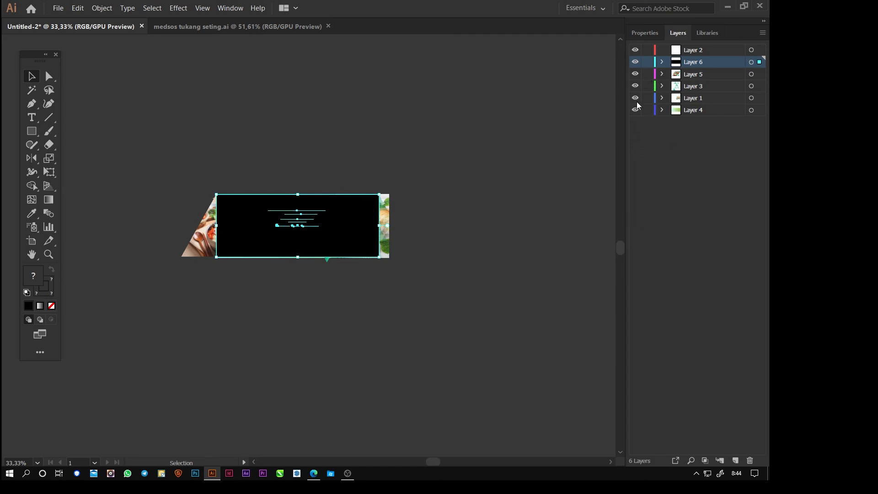
click(647, 50)
Step: Select all the artwork, make a clipping mask from the black rectangle to crop the banner, and deselect it
drag(145, 127, 479, 329)
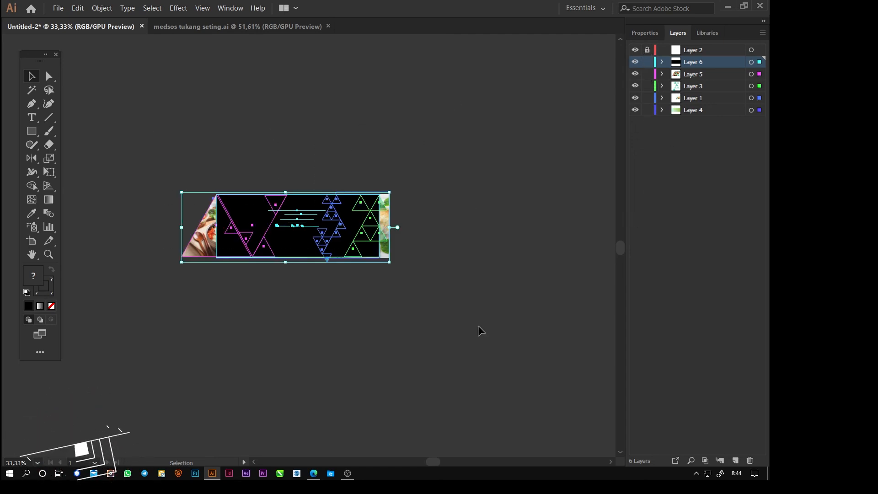
click(435, 318)
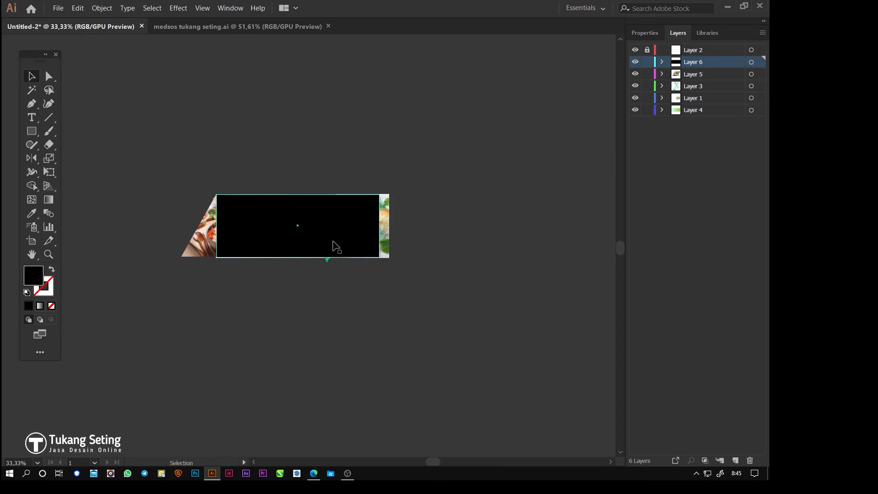
key(ctrl+a)
click(131, 301)
key(ctrl+a)
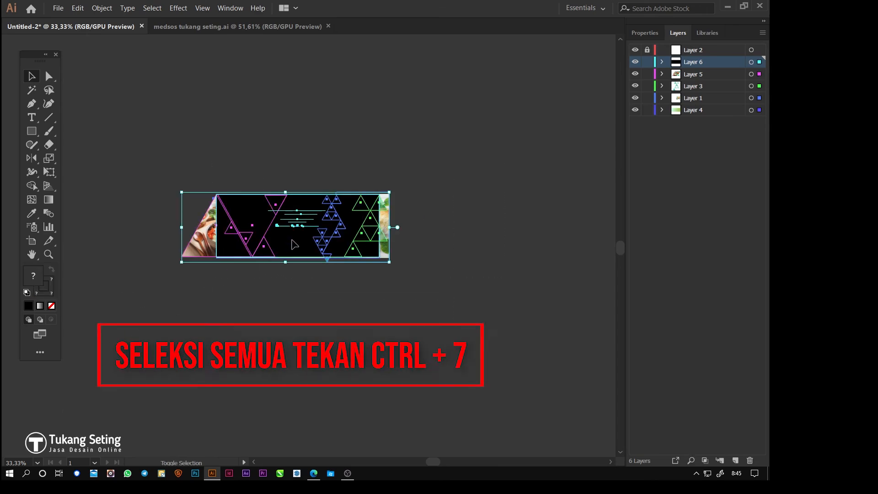
key(ctrl+7)
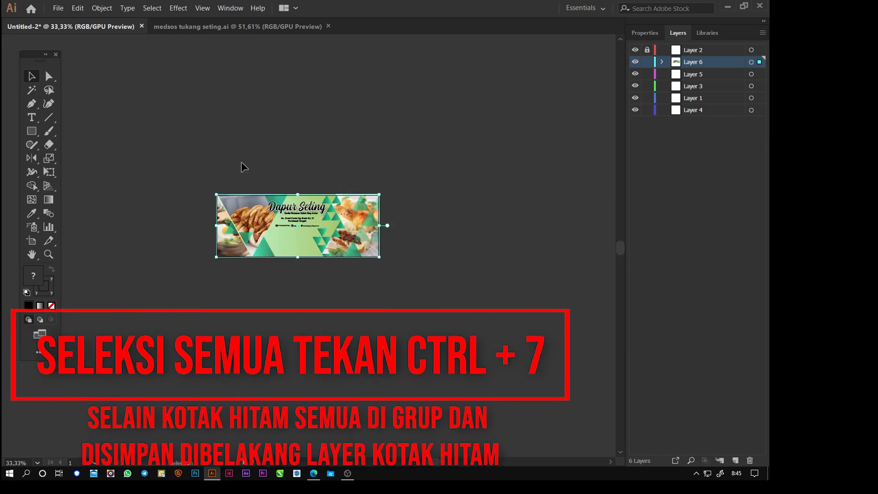
click(299, 315)
scroll(288, 249, up, 3)
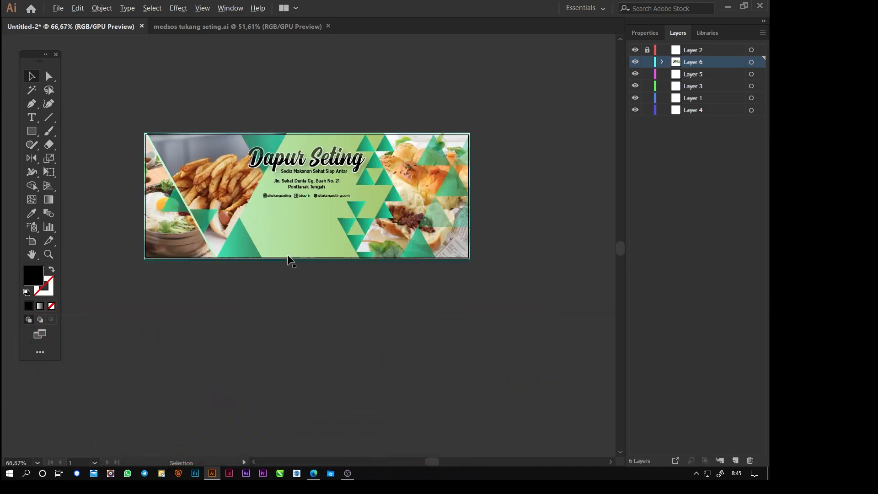